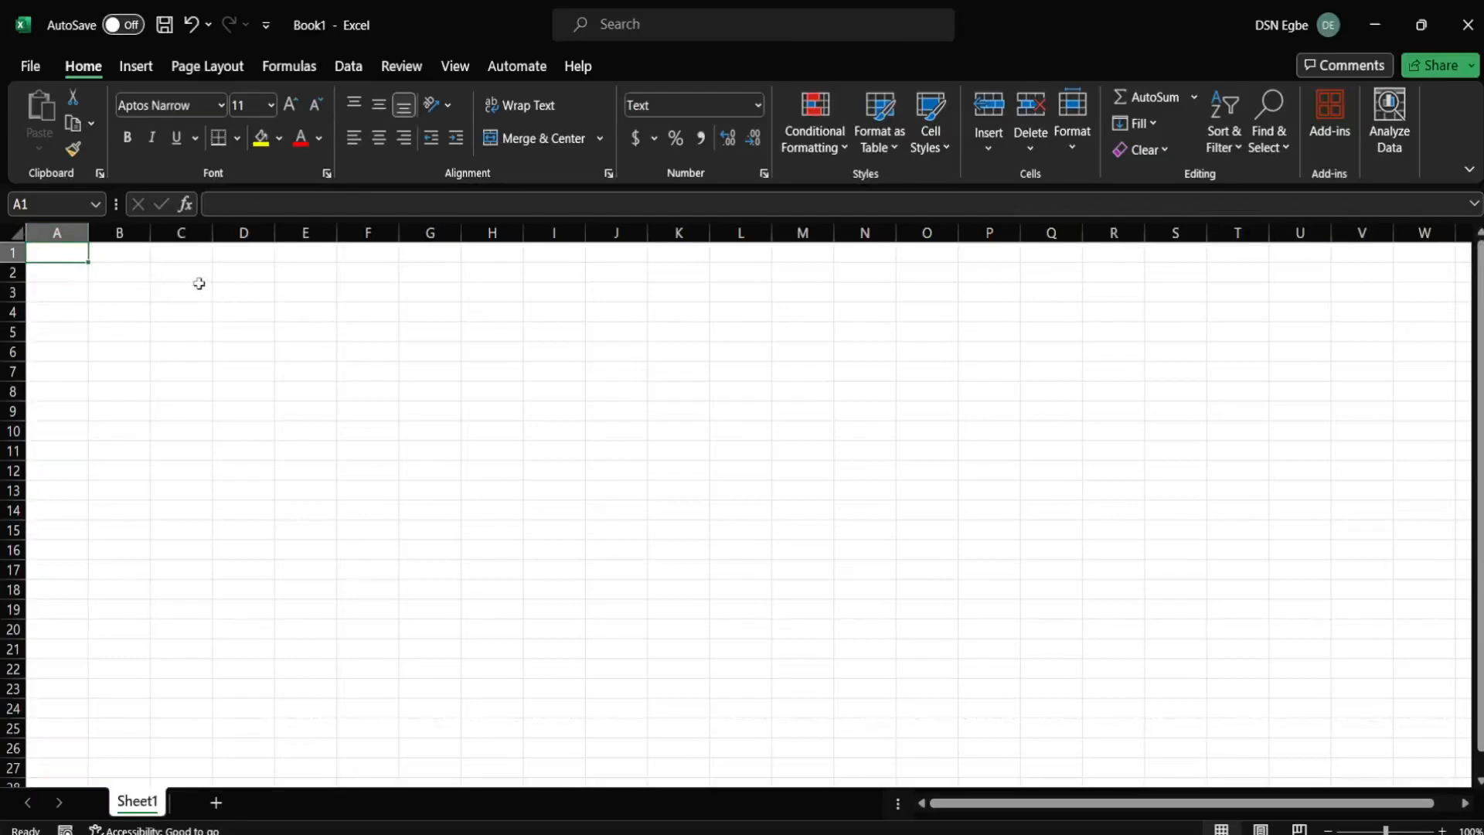
Step: Enter the column headers Name, Age and Country in cells A1 through C1
text(Name)
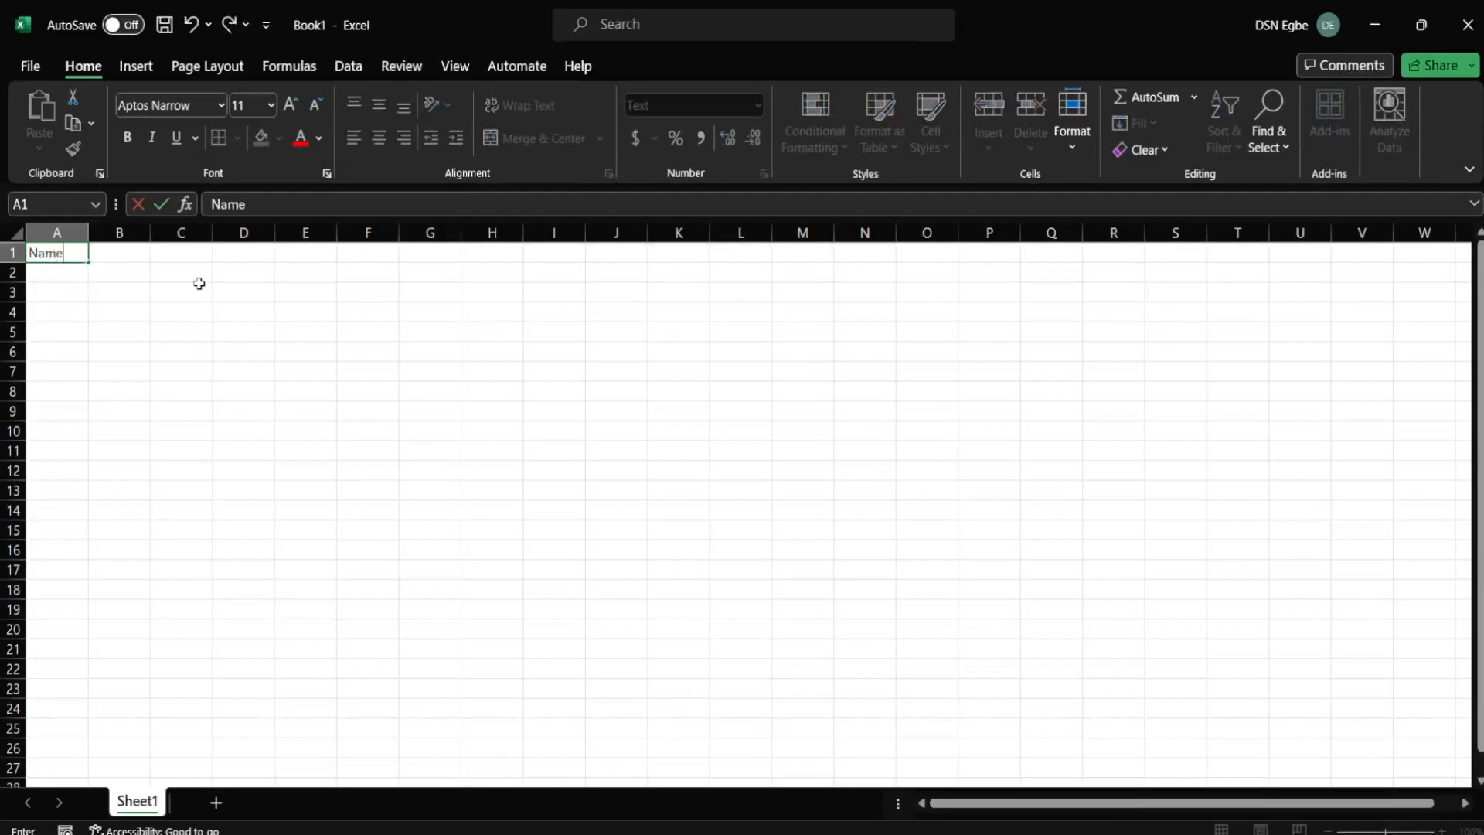
key(Tab)
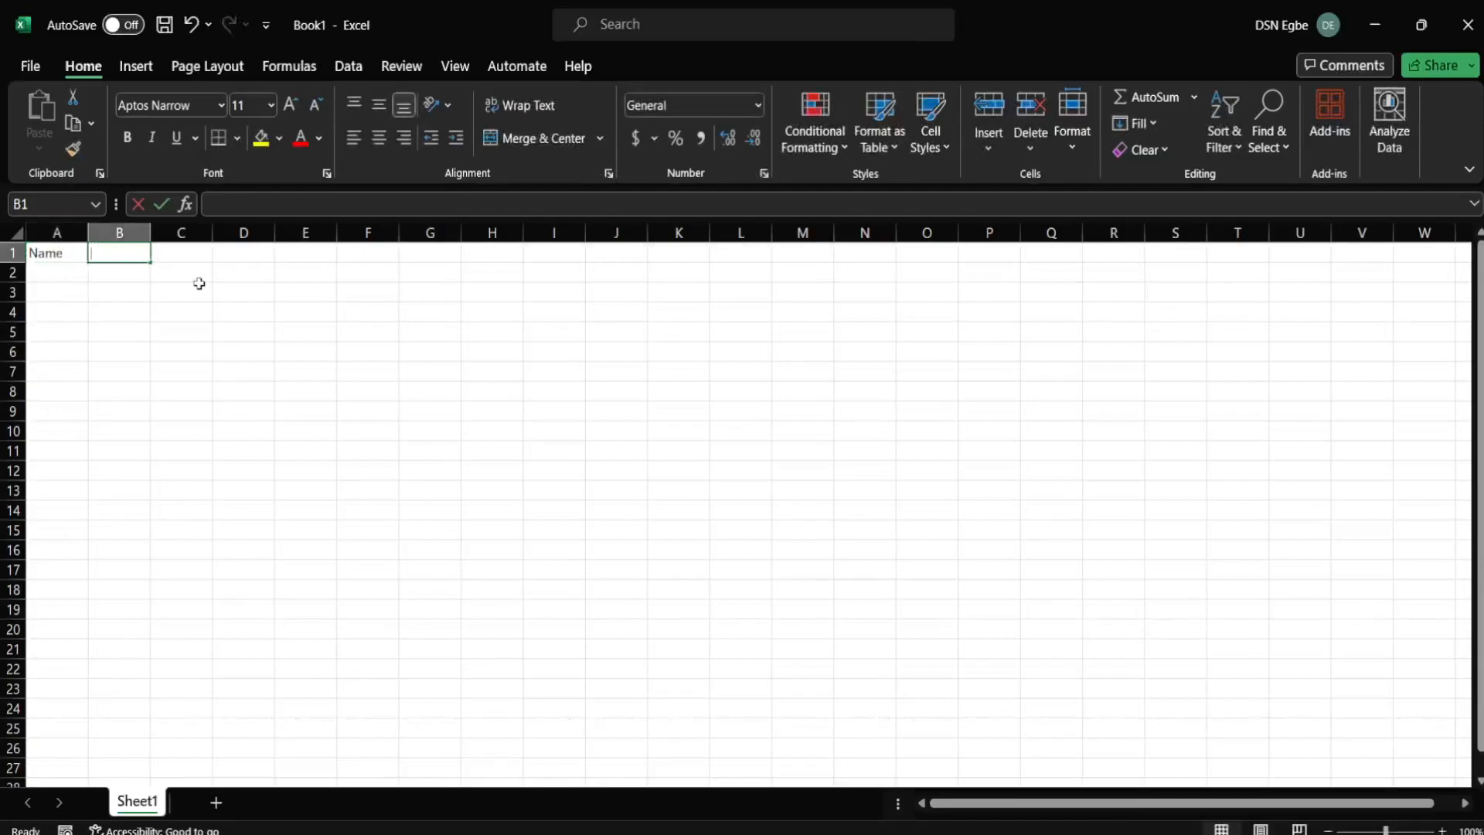
text(Age)
key(Tab)
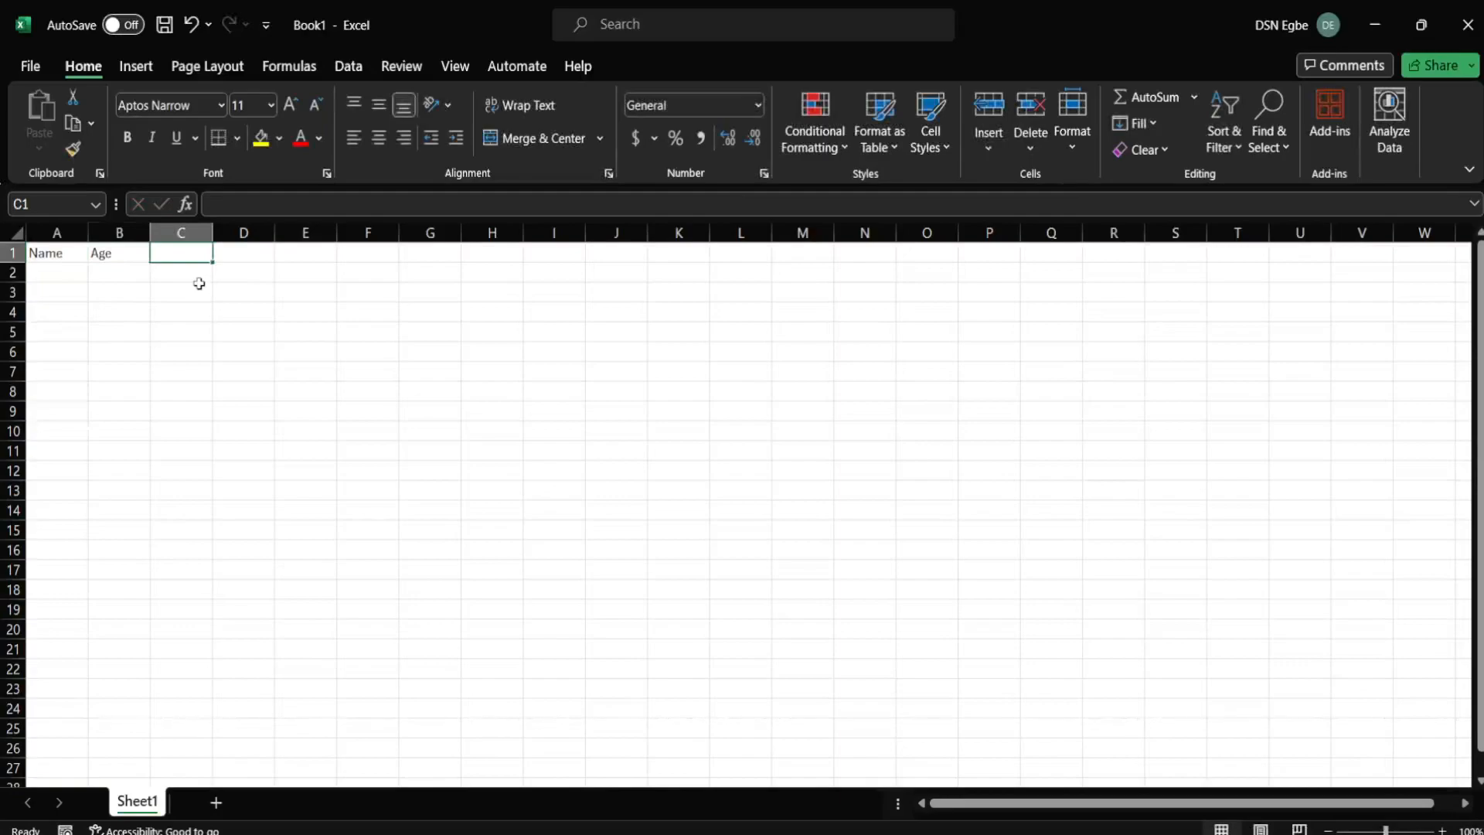
text(Country)
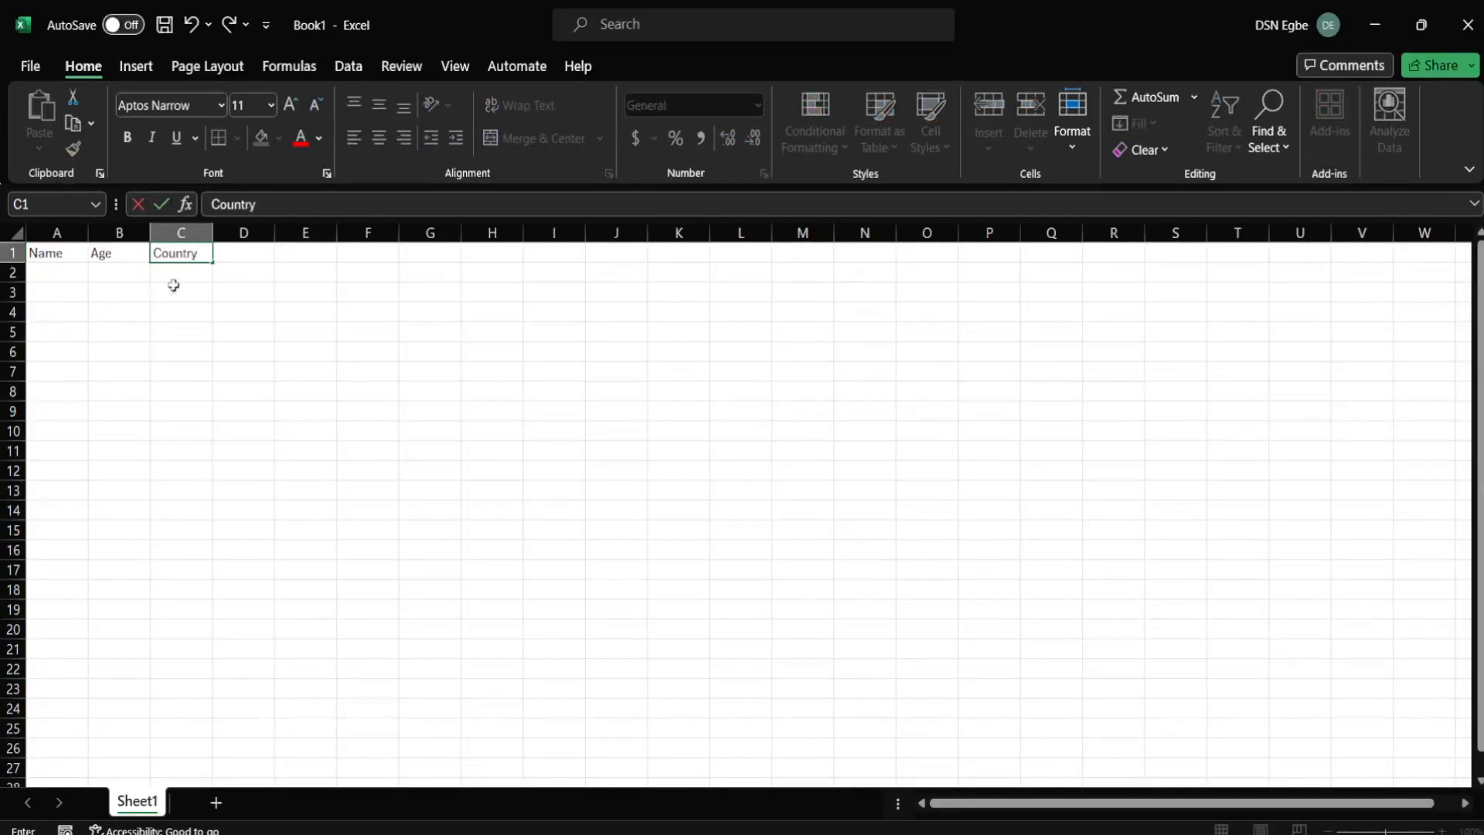
click(45, 274)
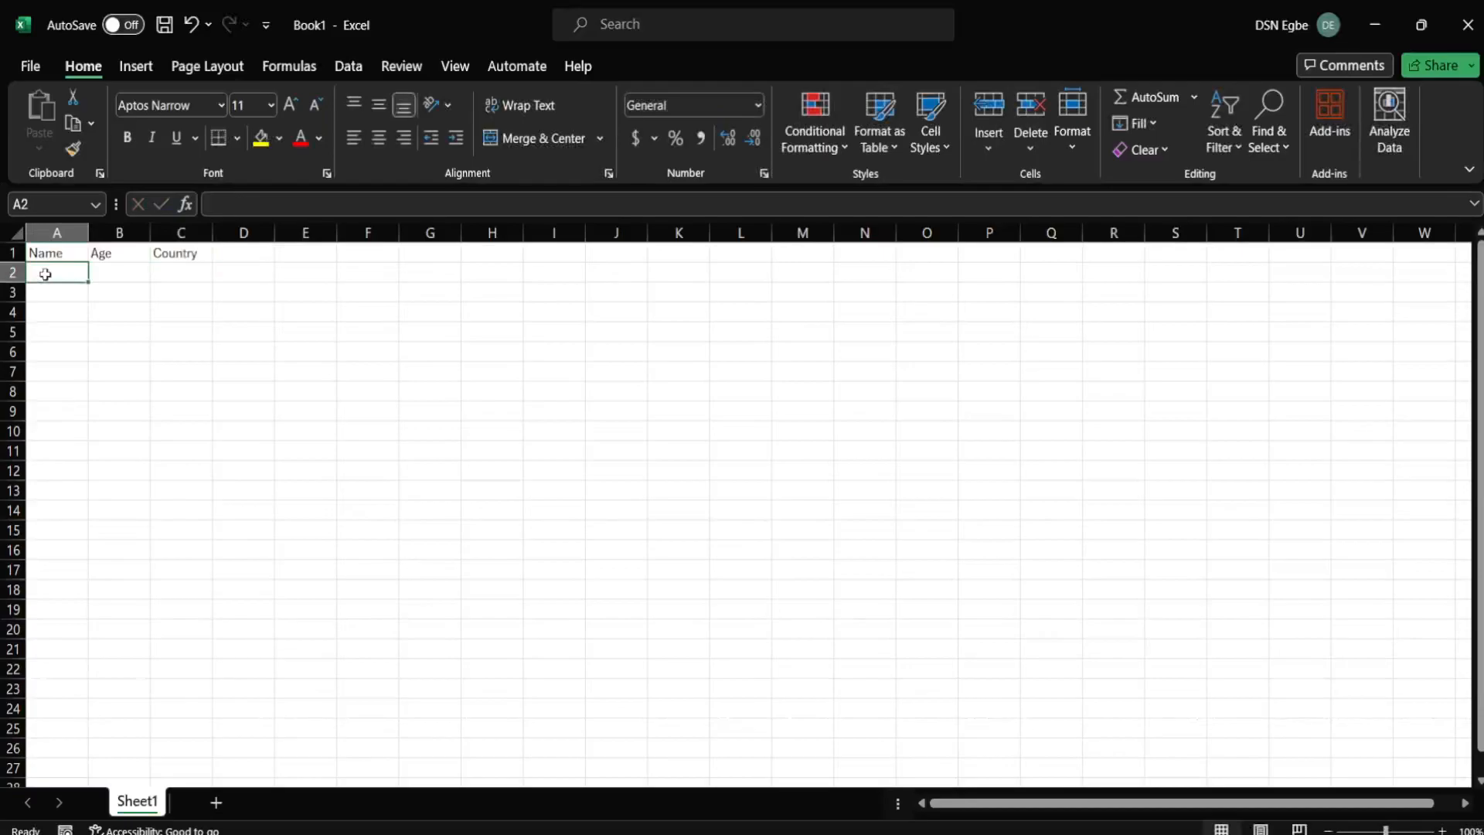
Step: Apply data validation to the whole of column A, extending it to all cells, allowing text length between 1 and 32
click(60, 231)
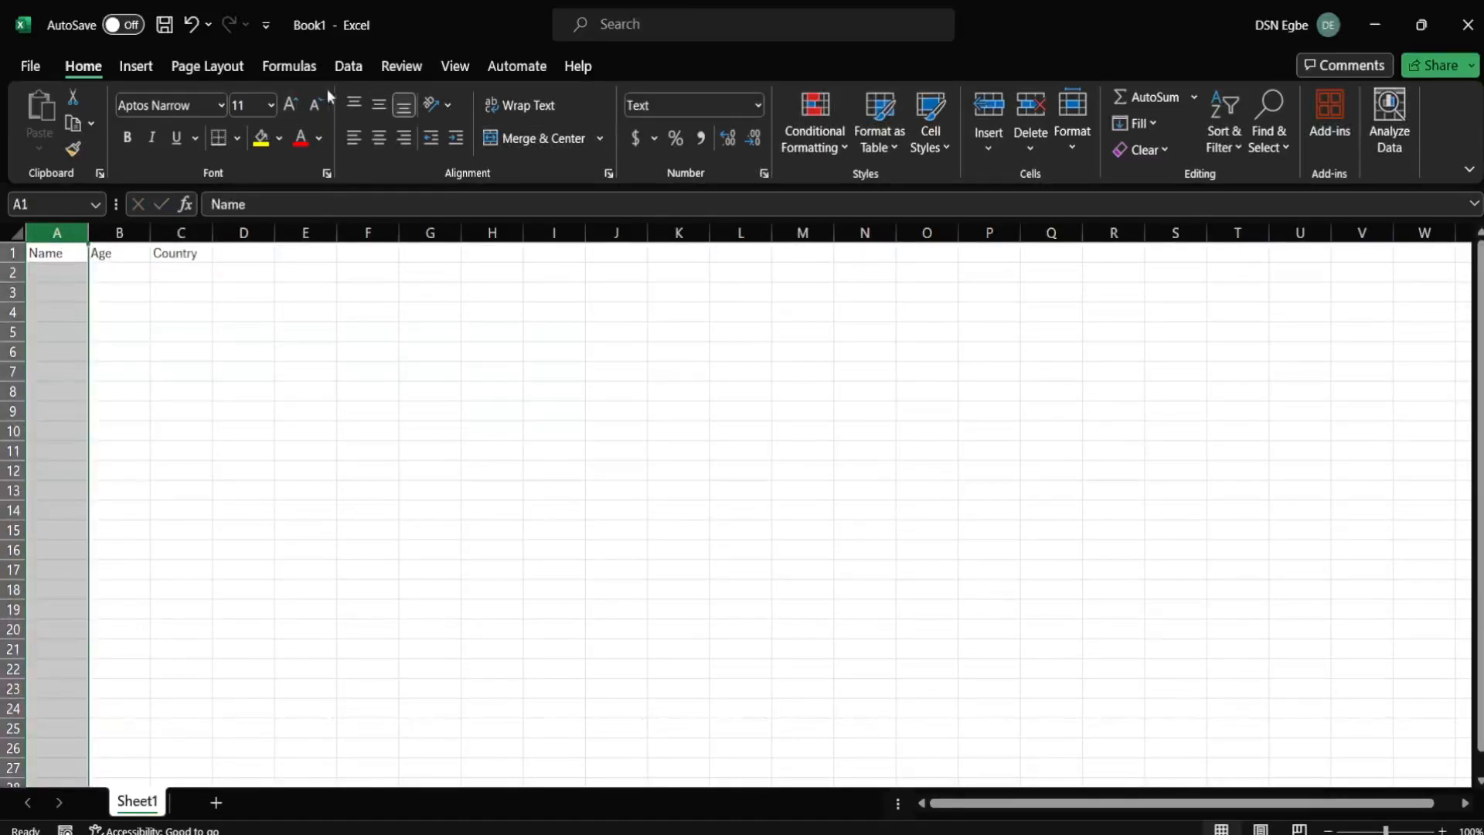
click(357, 62)
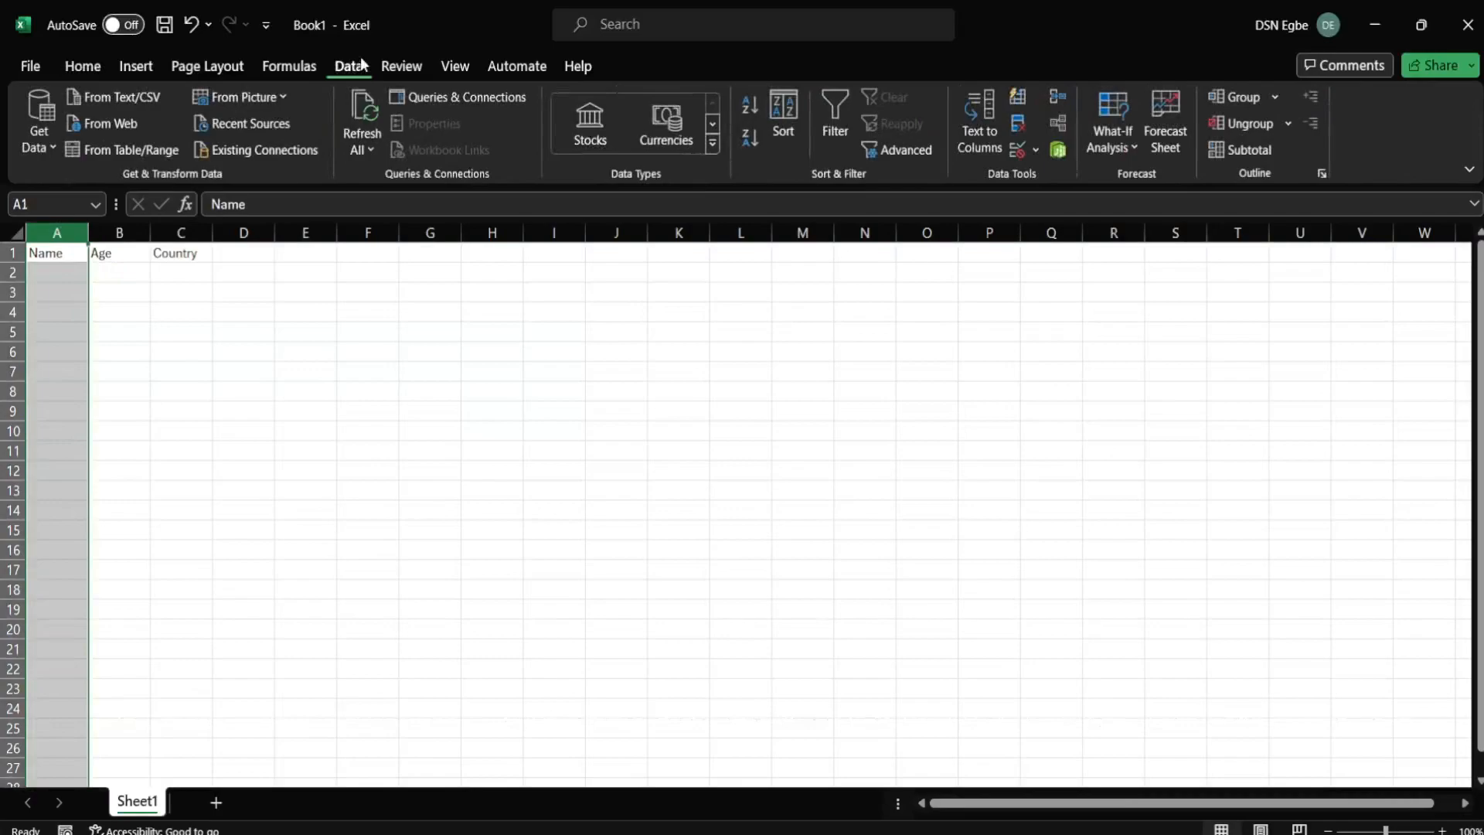
click(1012, 153)
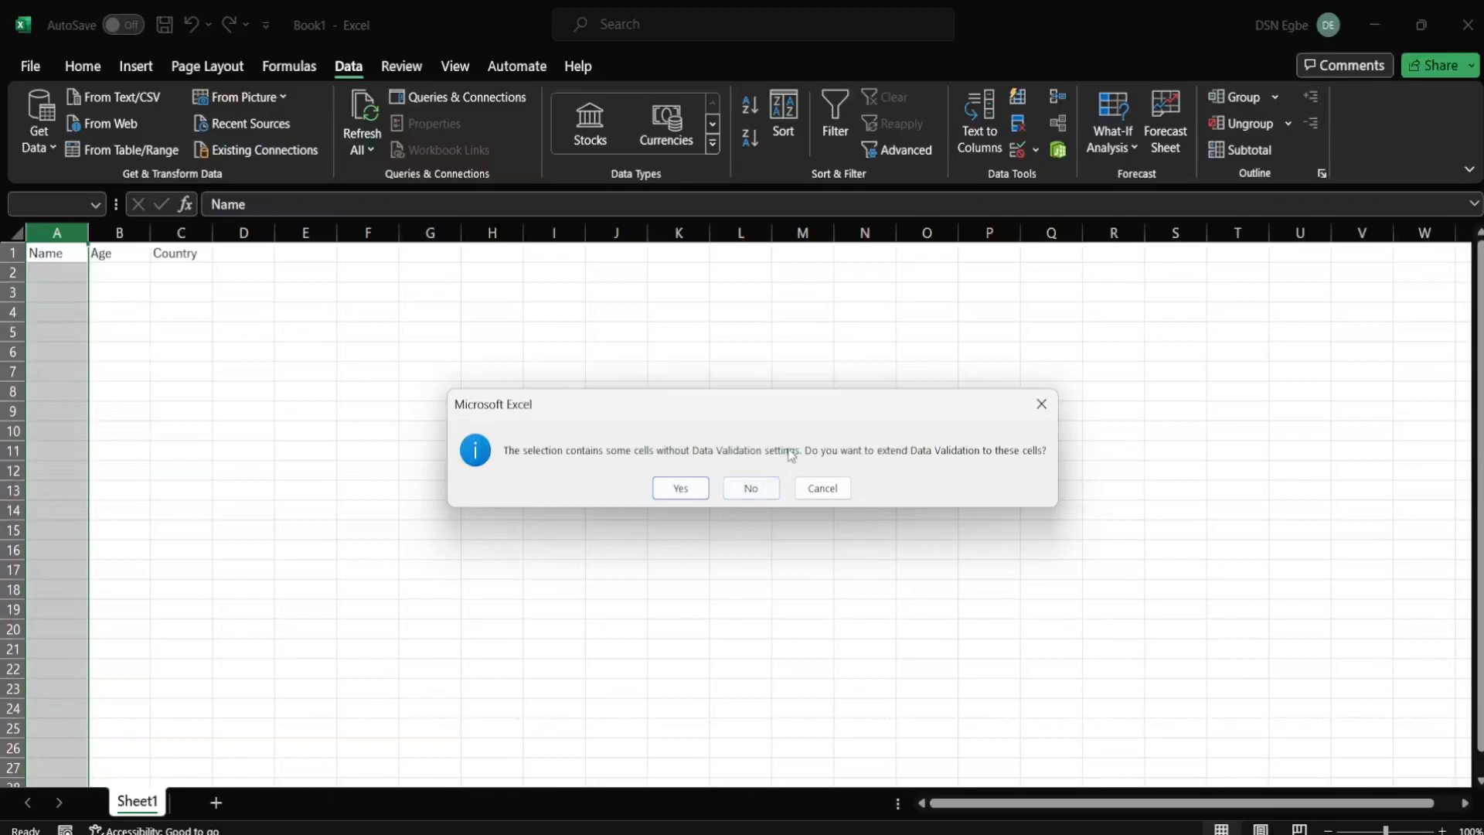
click(681, 488)
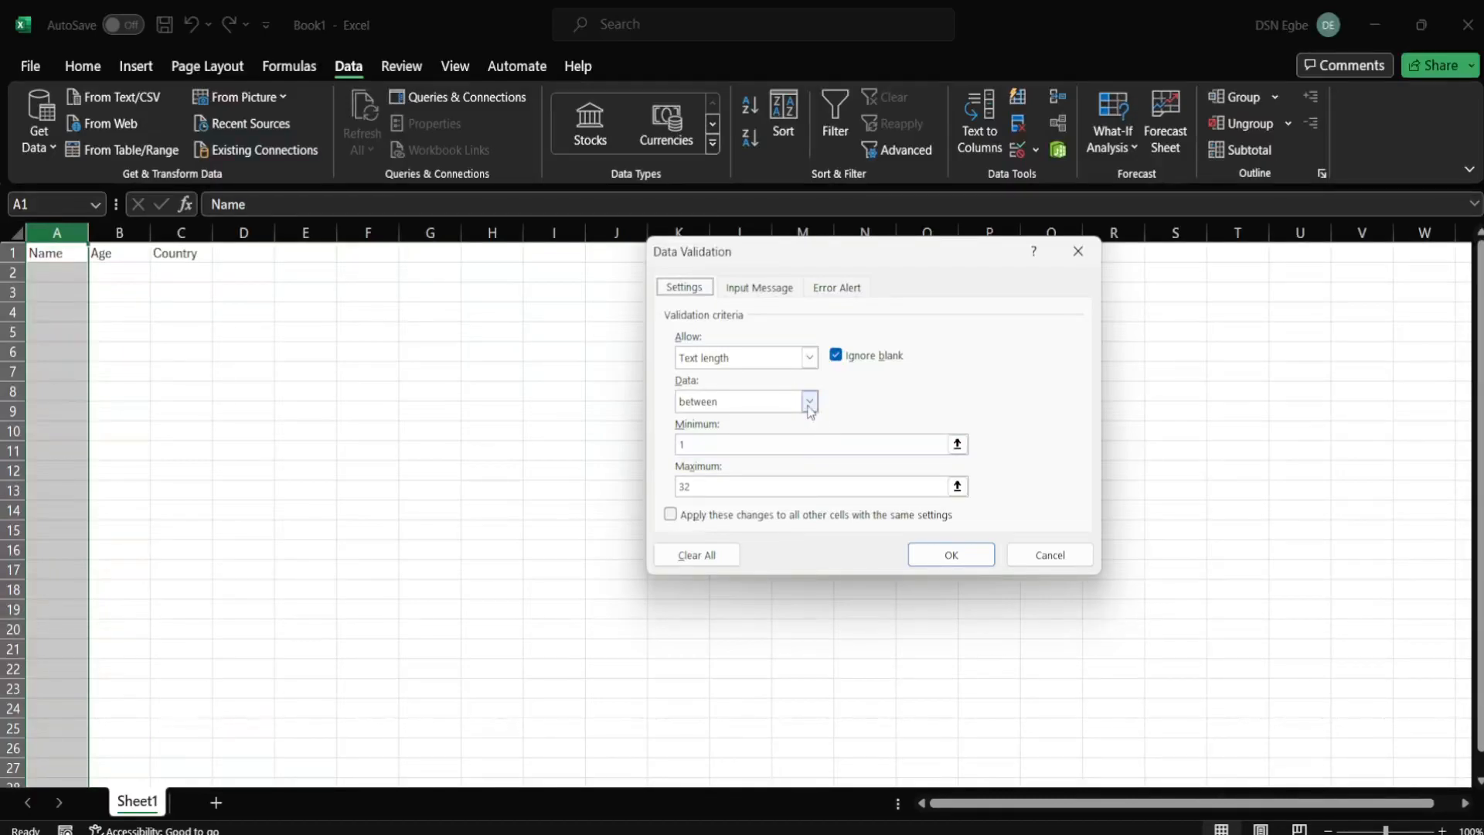
click(695, 442)
click(701, 486)
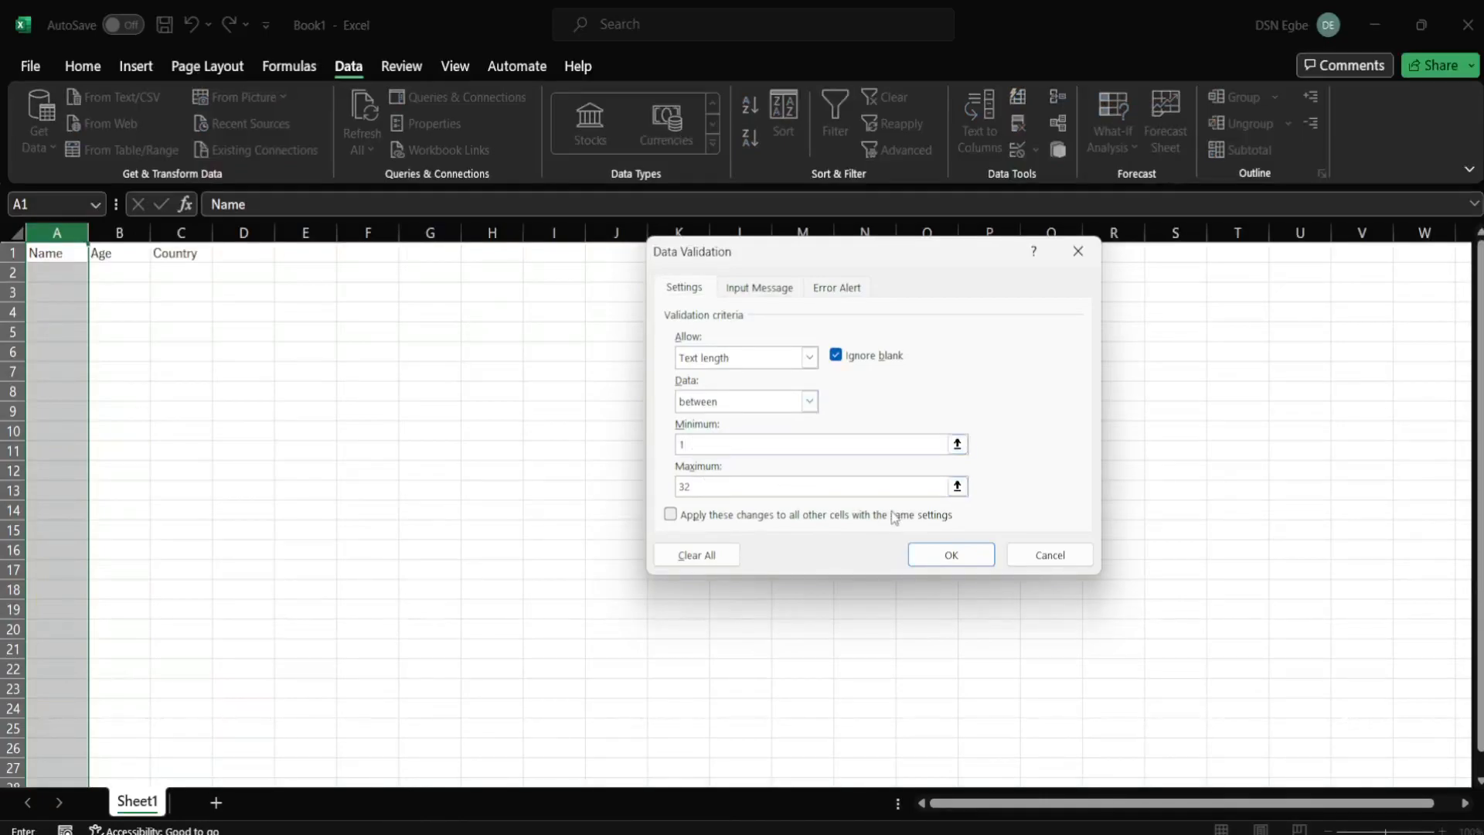
click(923, 550)
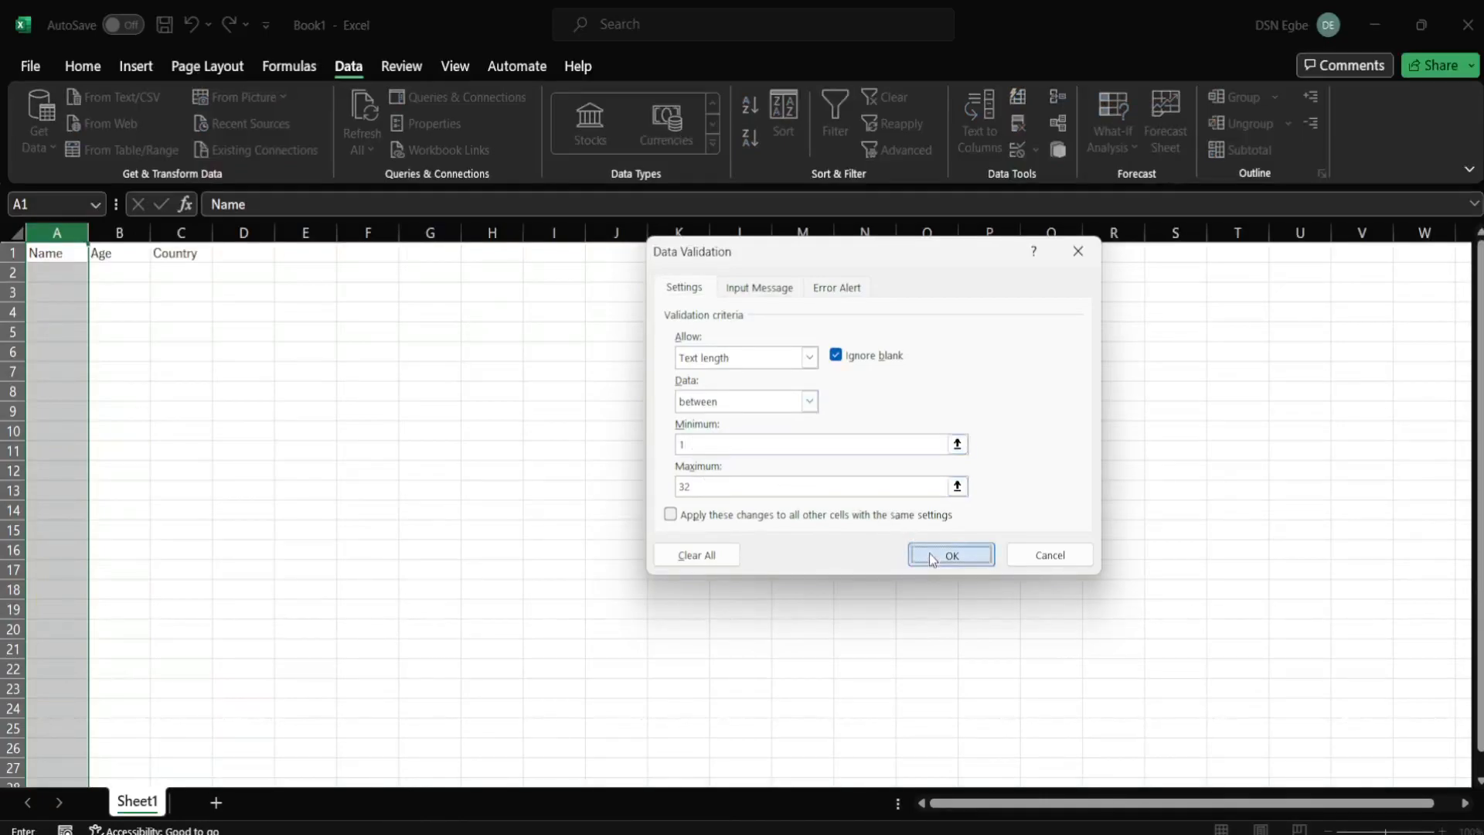
Step: Enter a sample first name in cell A2 under the Name header
click(59, 278)
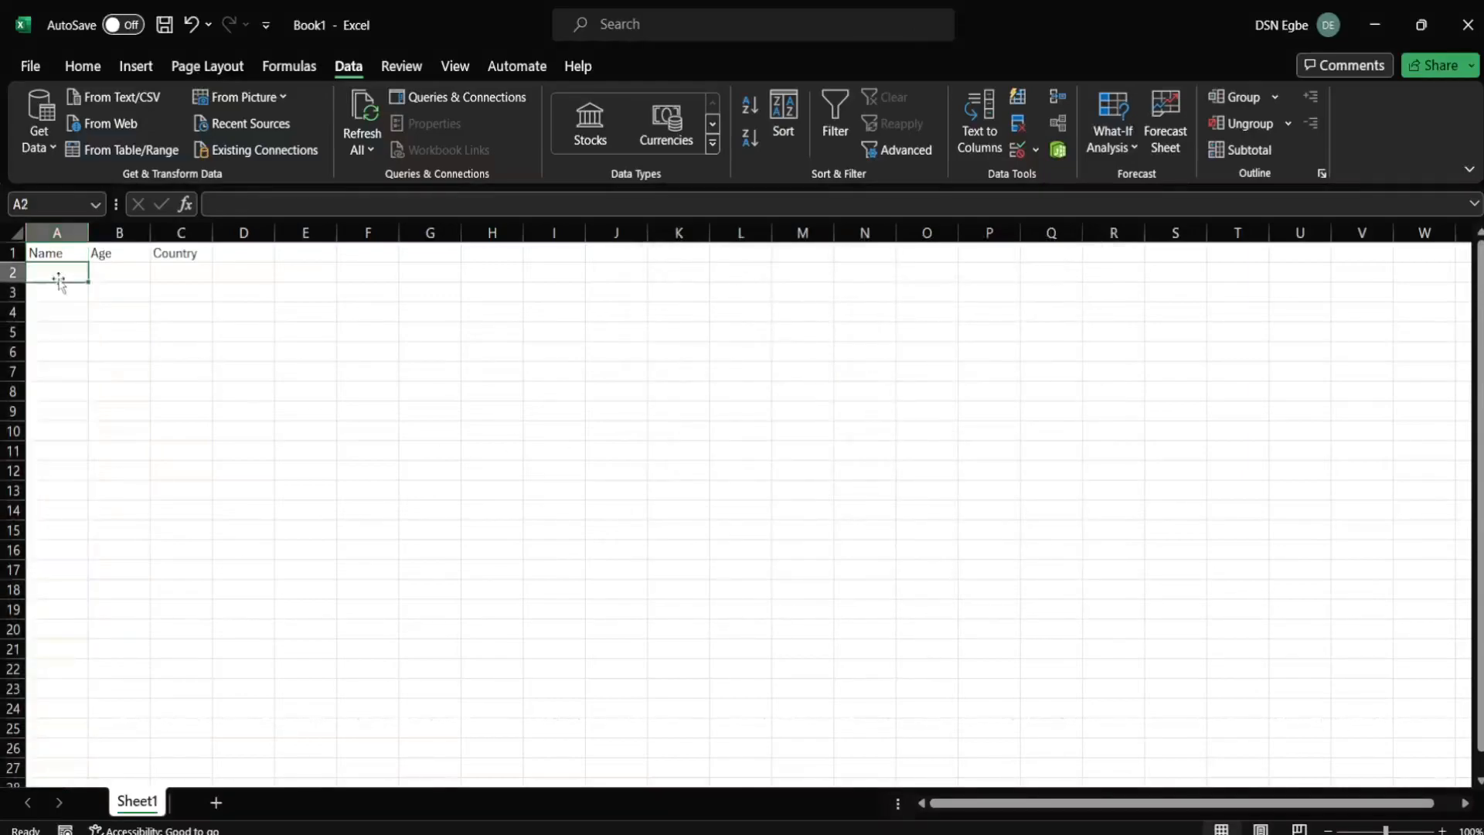
text(J)
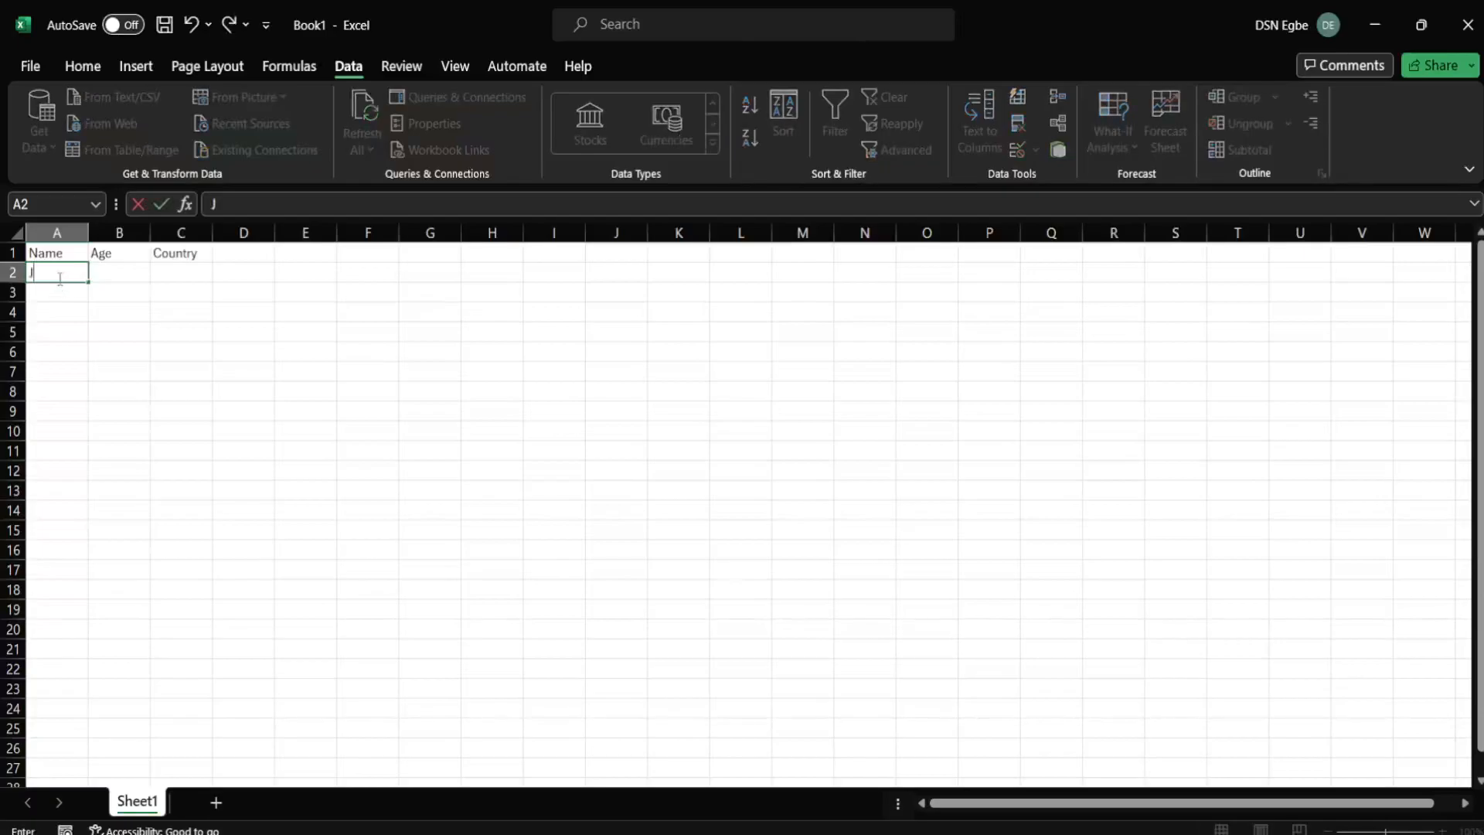
text(ames)
click(116, 327)
Step: Test the text-length rule by trying to append "The big boy is doing fine all the time in the days of the week" to A2
double_click(70, 272)
text(The big)
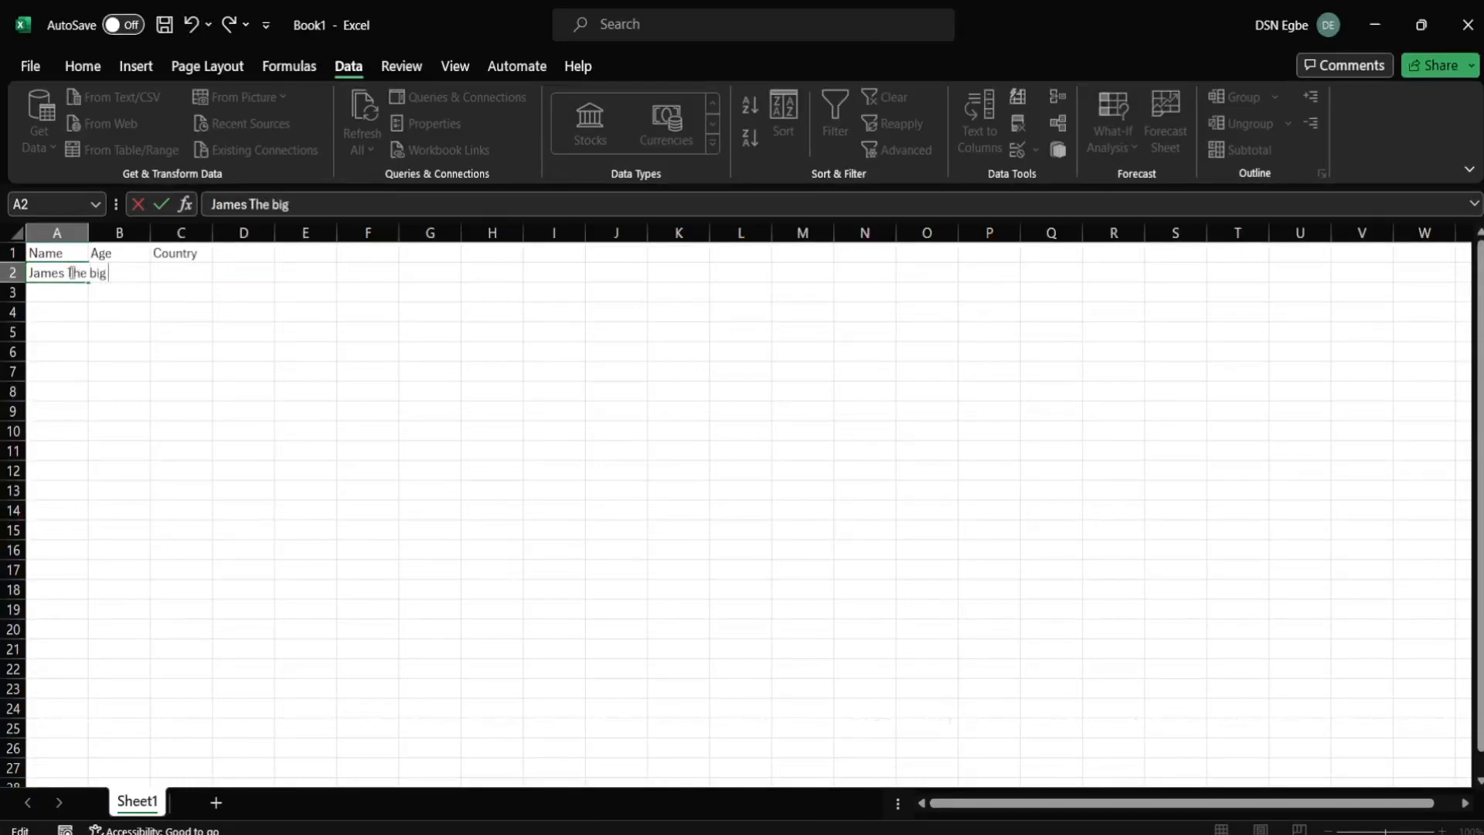
text( boy is doing )
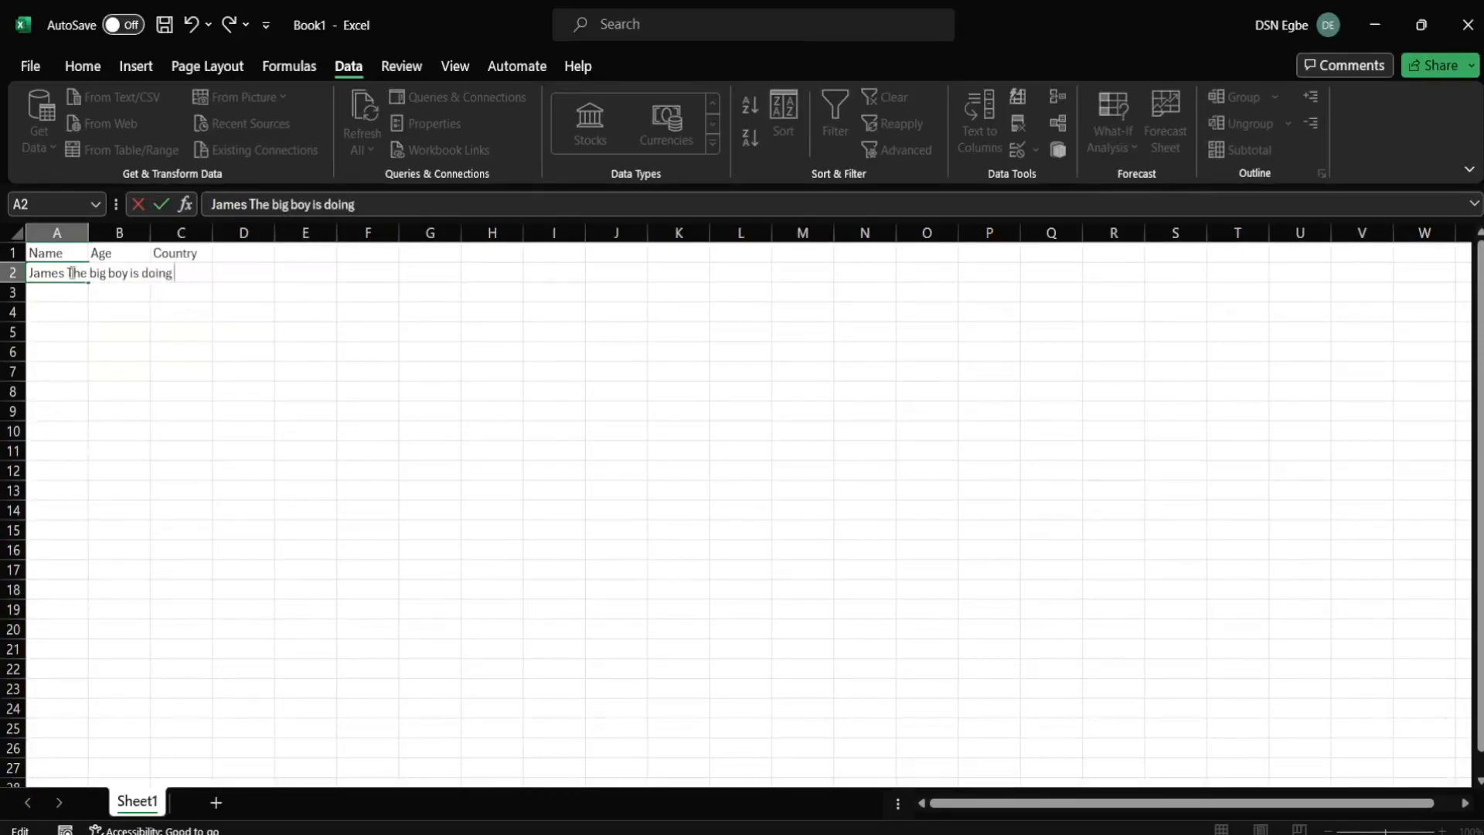
text(fine all the t)
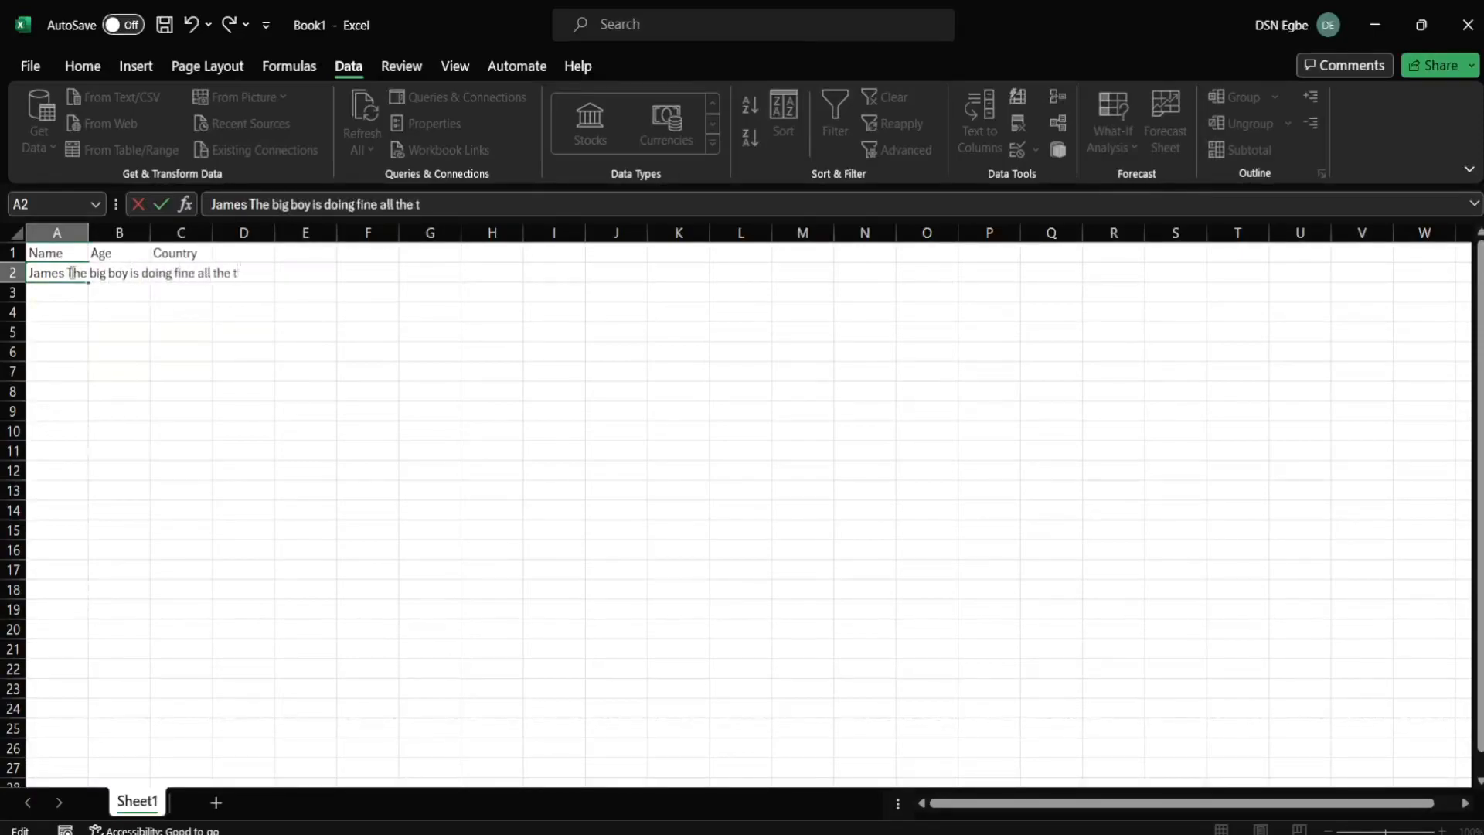
text(ime in the days of the week)
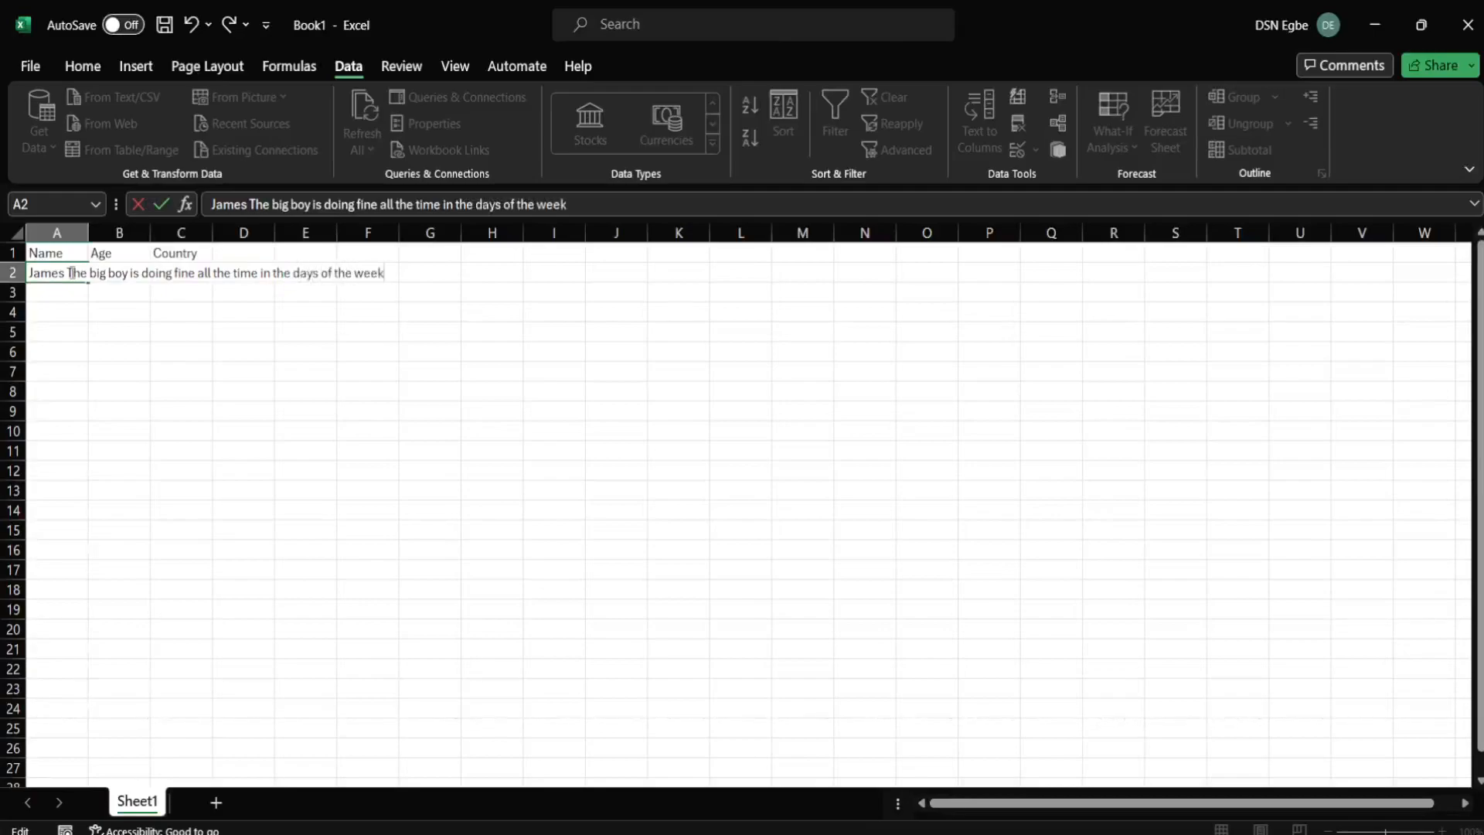
key(Return)
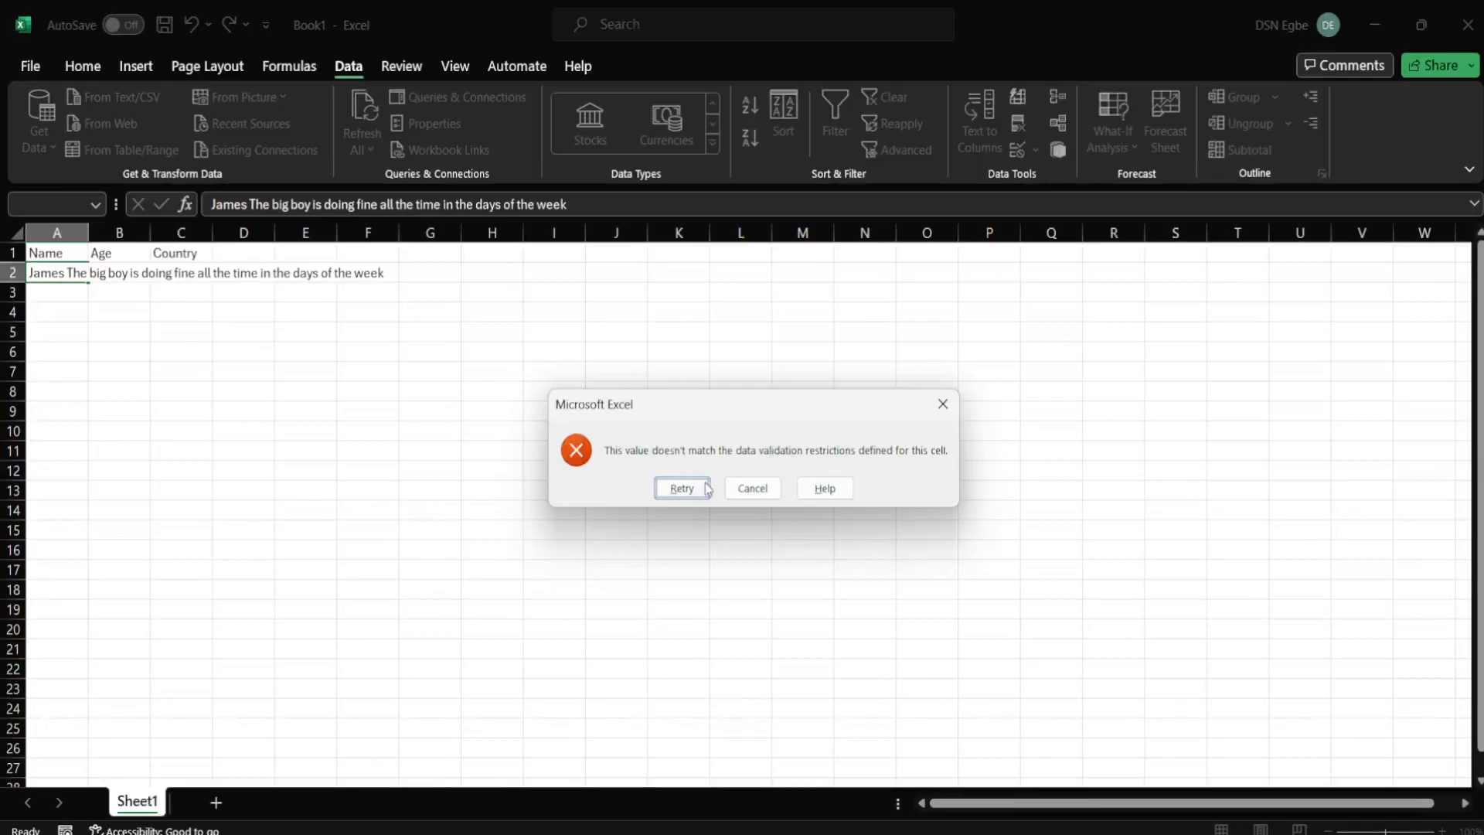
click(943, 404)
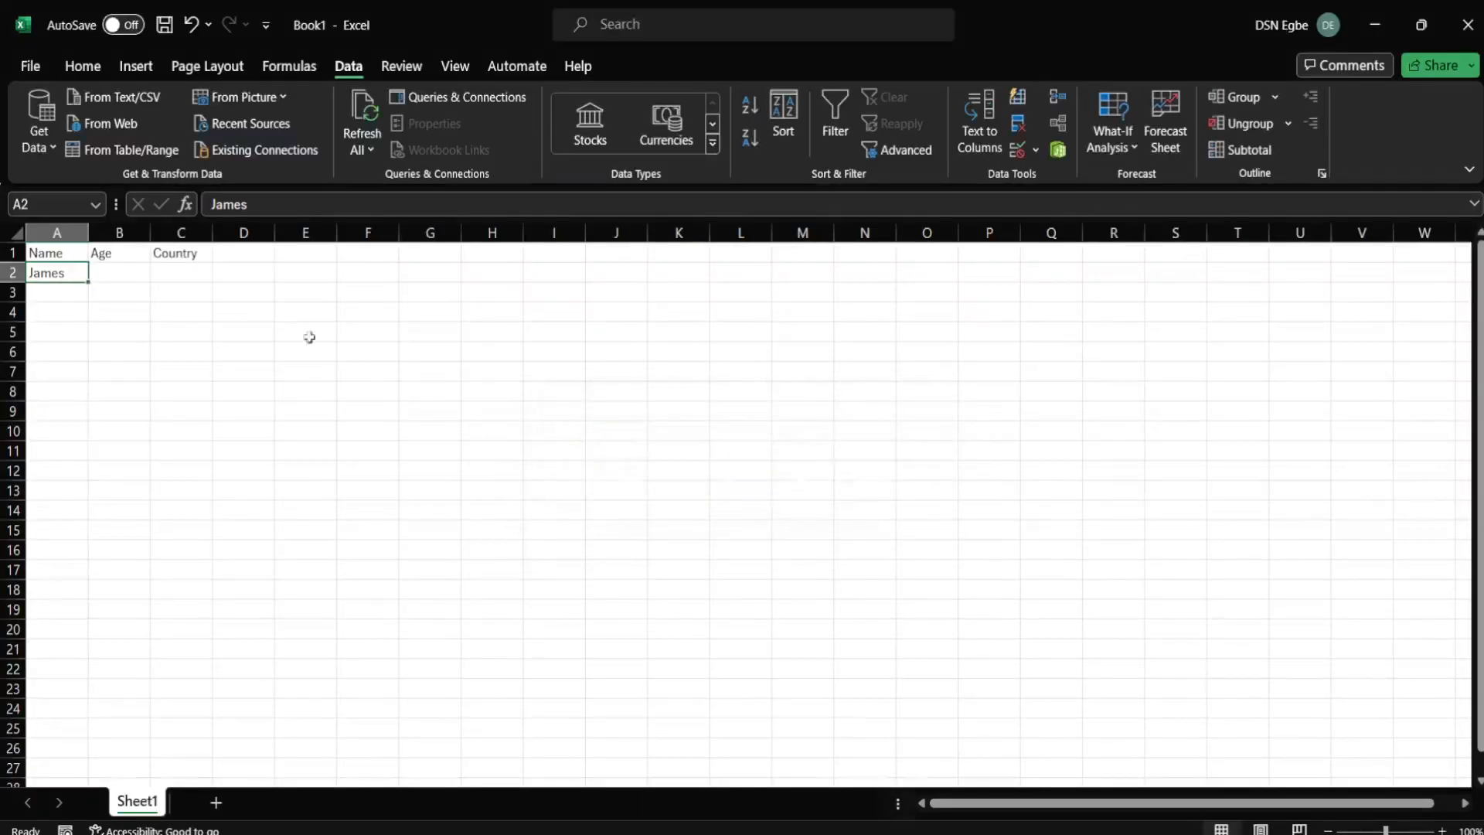
Step: Enter the age as the word "Ten" in cell B2 and clear it again
click(120, 270)
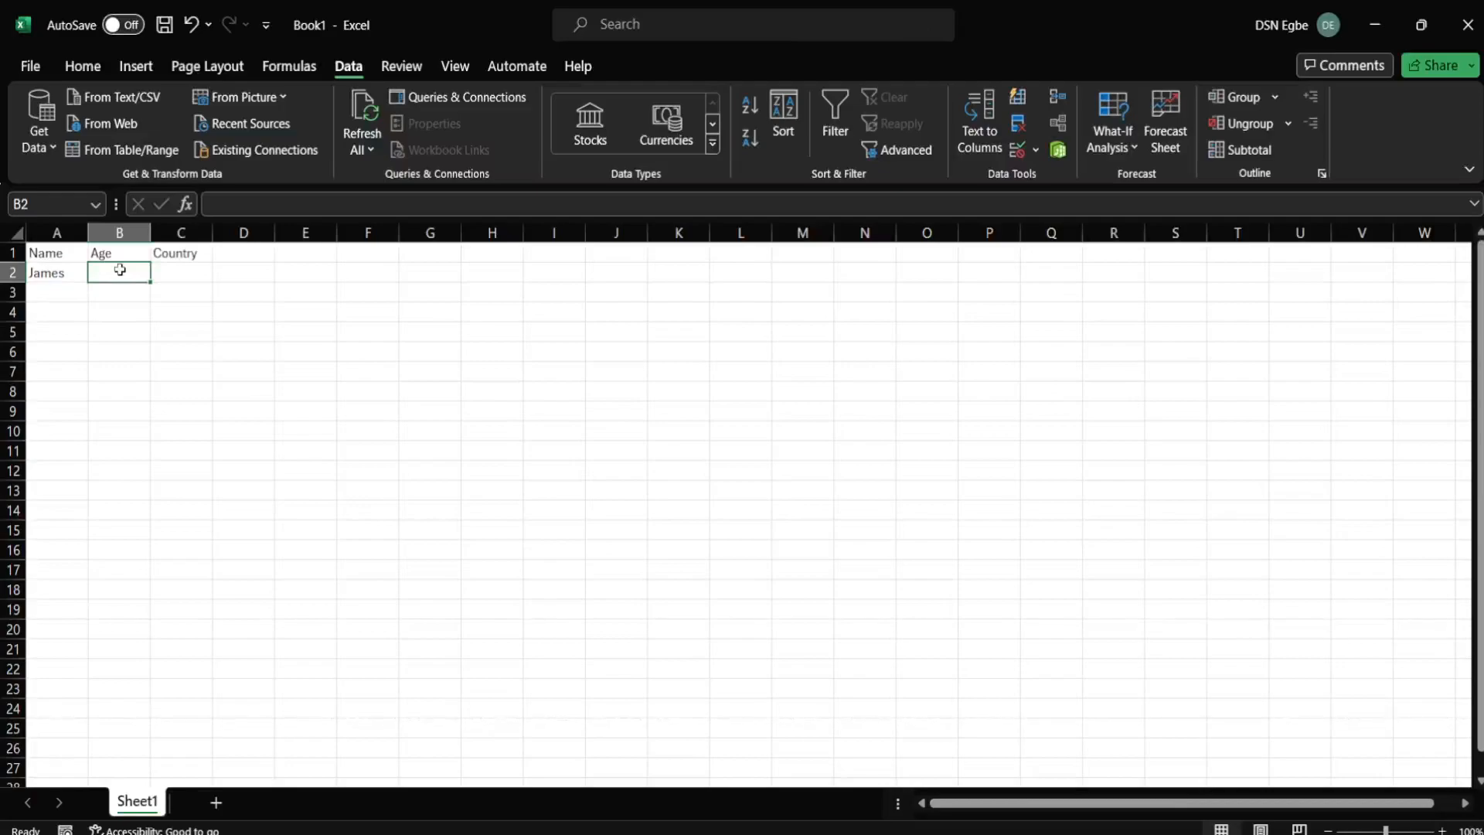
text(Ten)
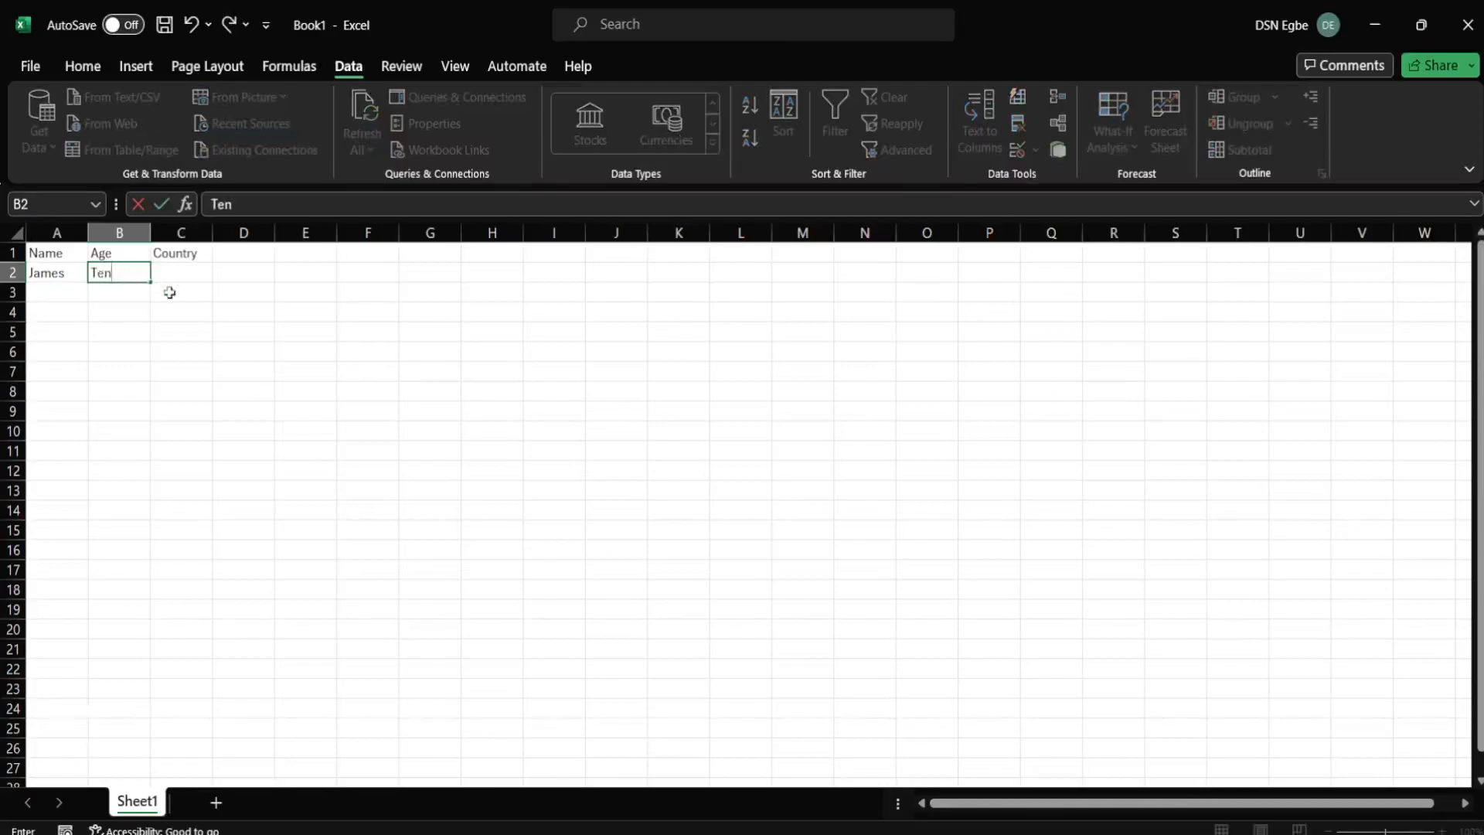
click(169, 292)
click(127, 272)
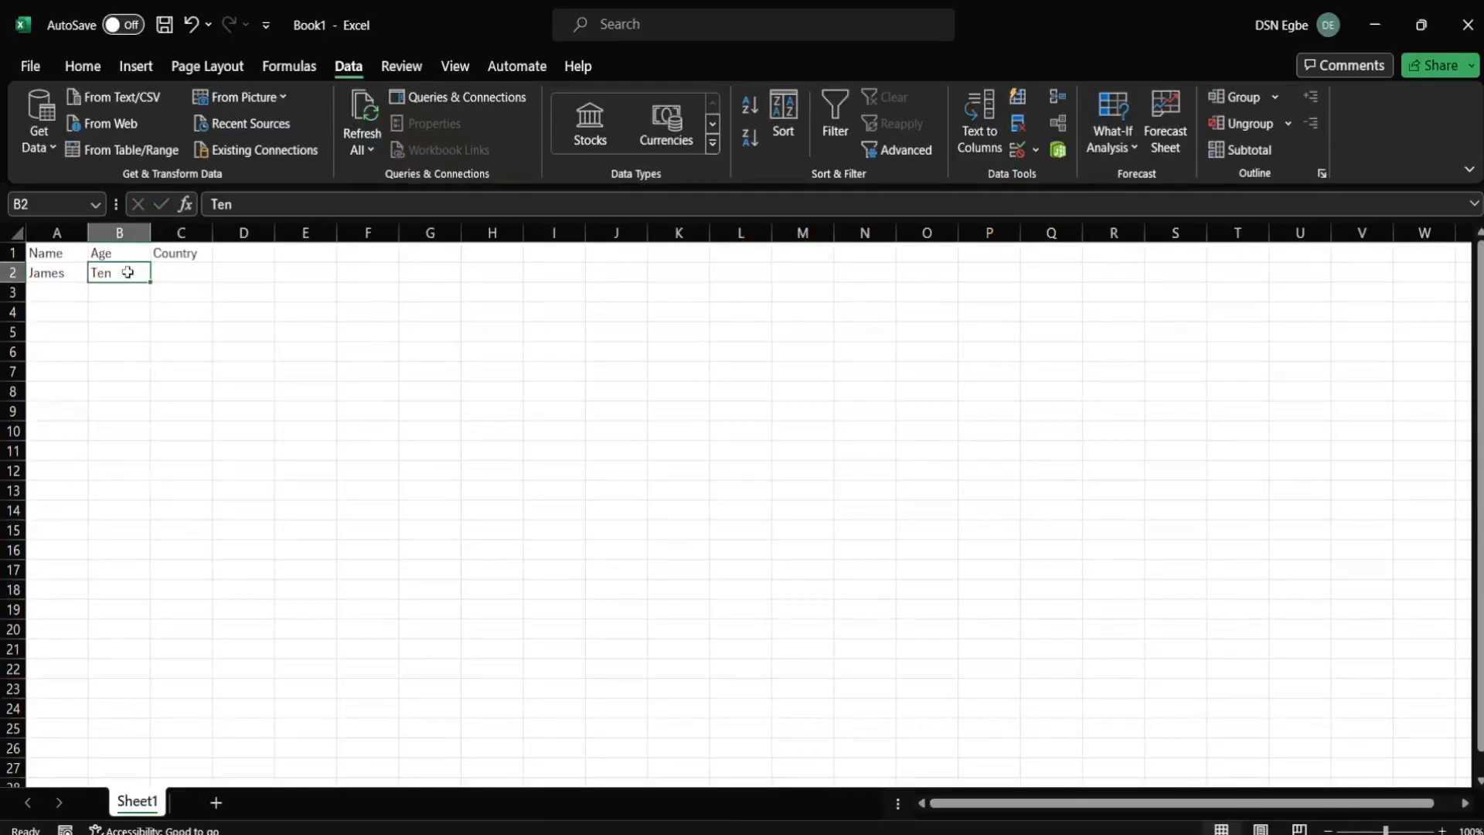
double_click(127, 272)
key(BackSpace)
key(BackSpace)
key(BackSpace)
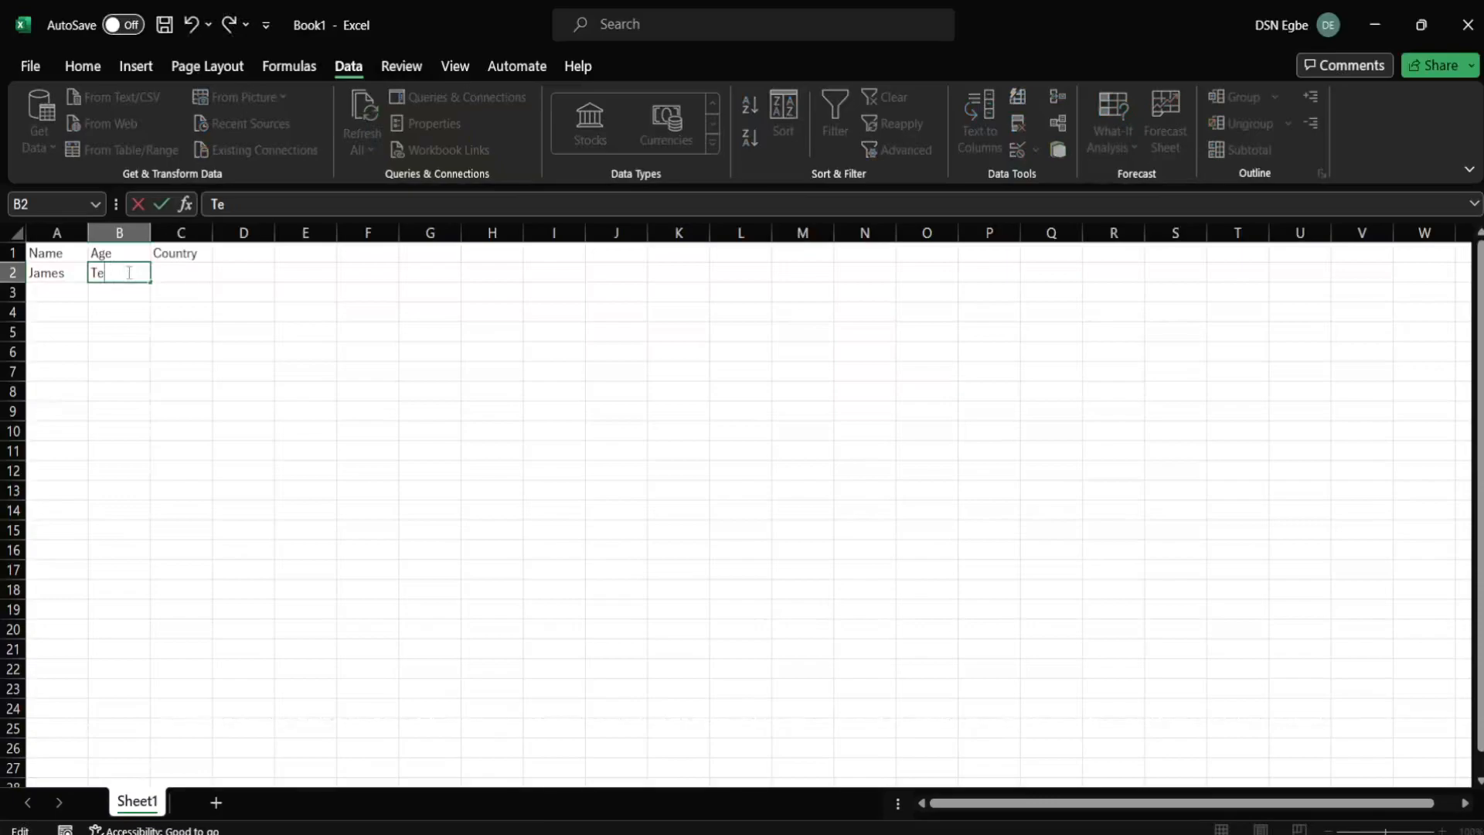
Step: Apply data validation to the whole Age column, allowing only whole numbers between 18 and 60
click(119, 233)
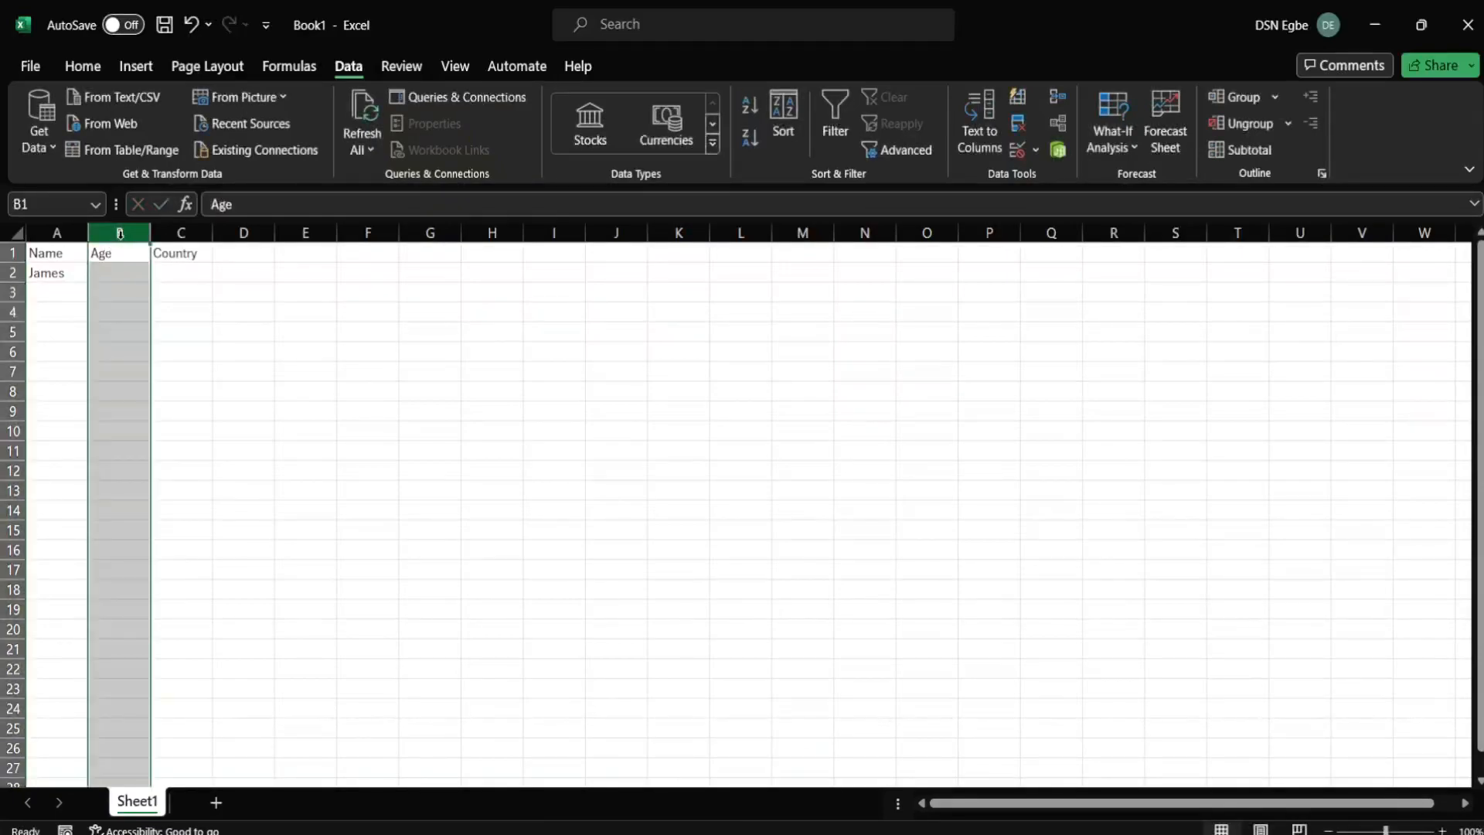
click(1019, 150)
click(808, 358)
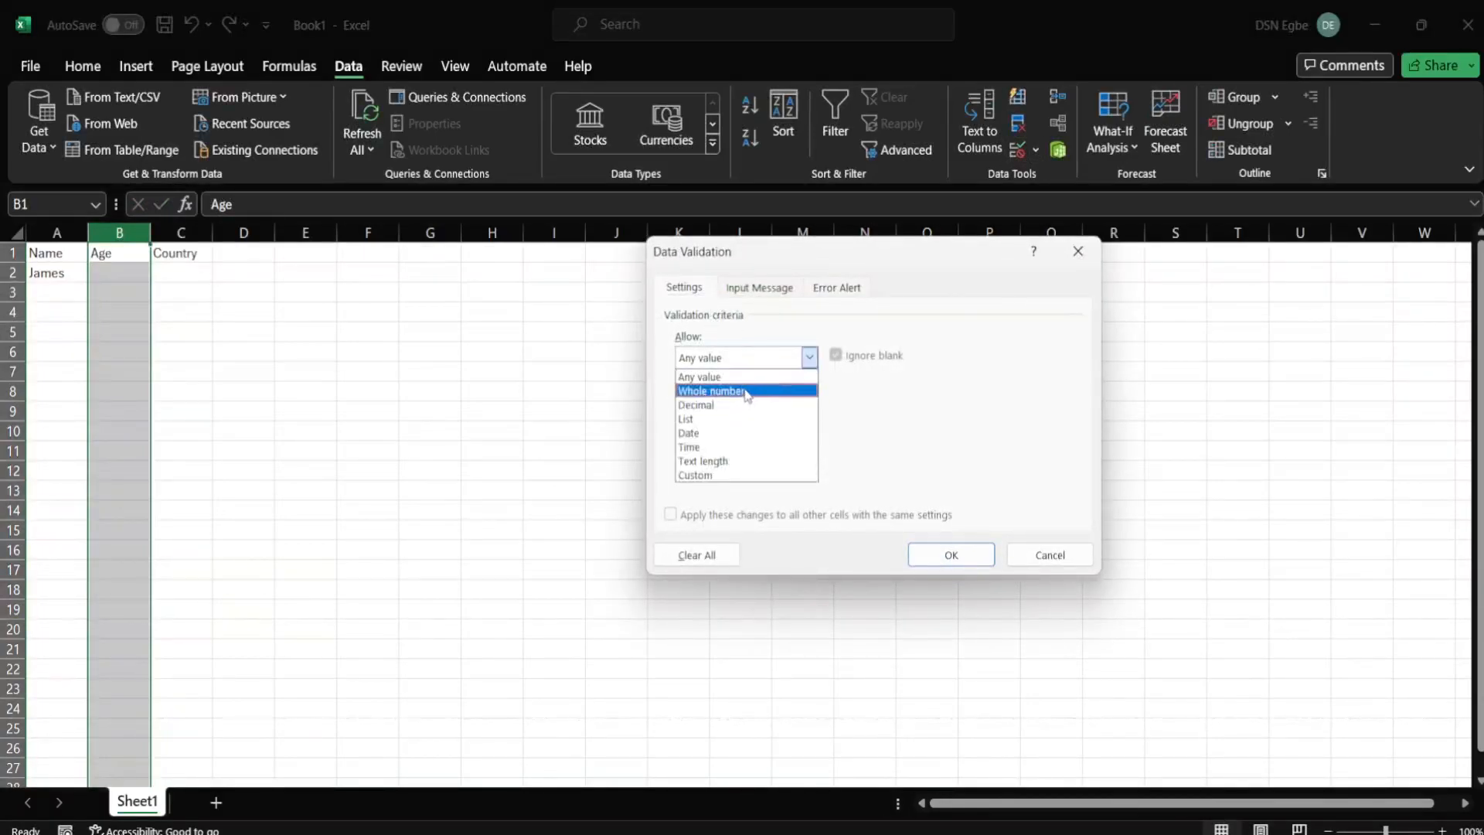
click(745, 391)
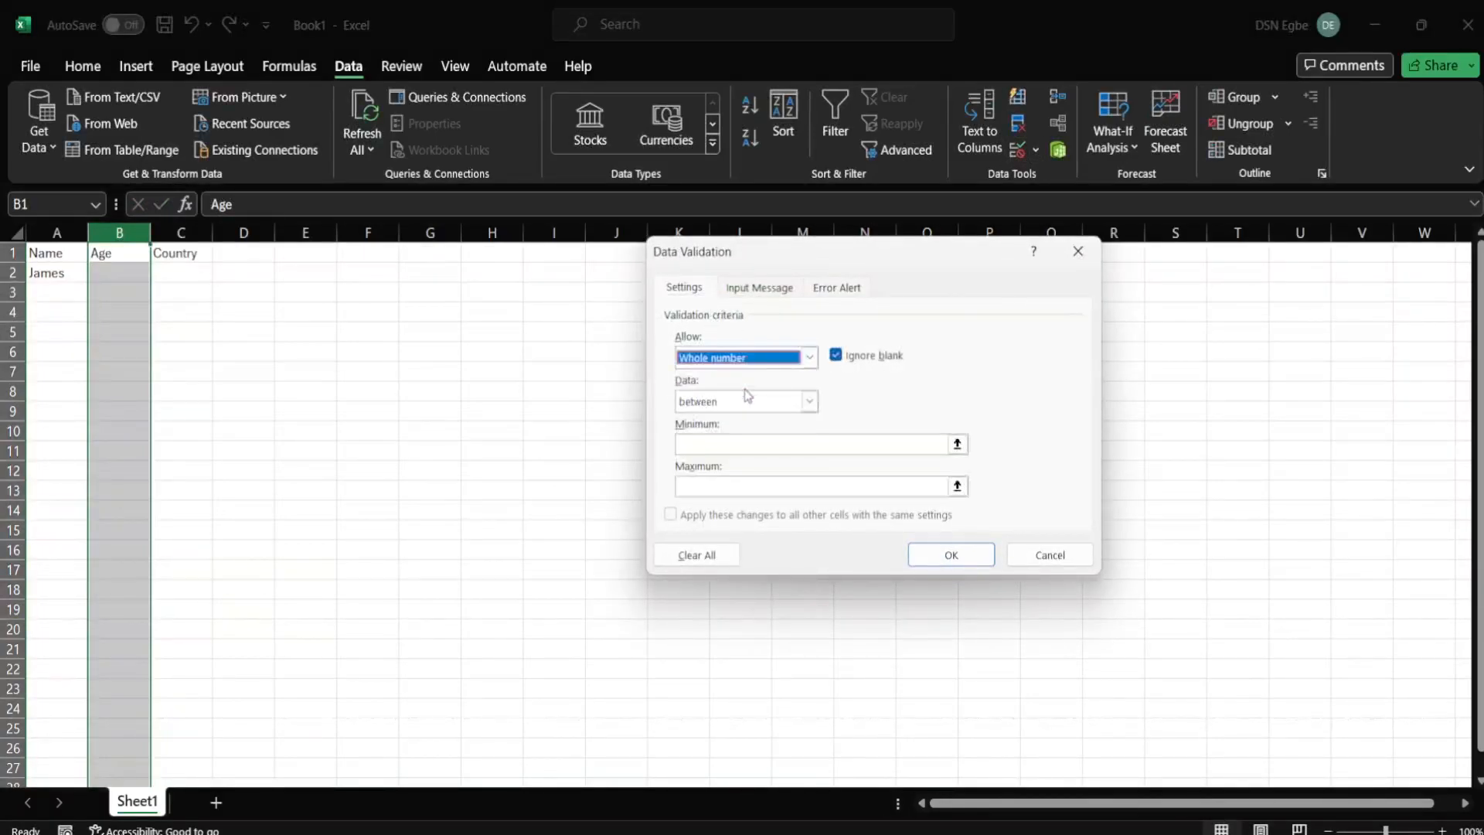
click(808, 401)
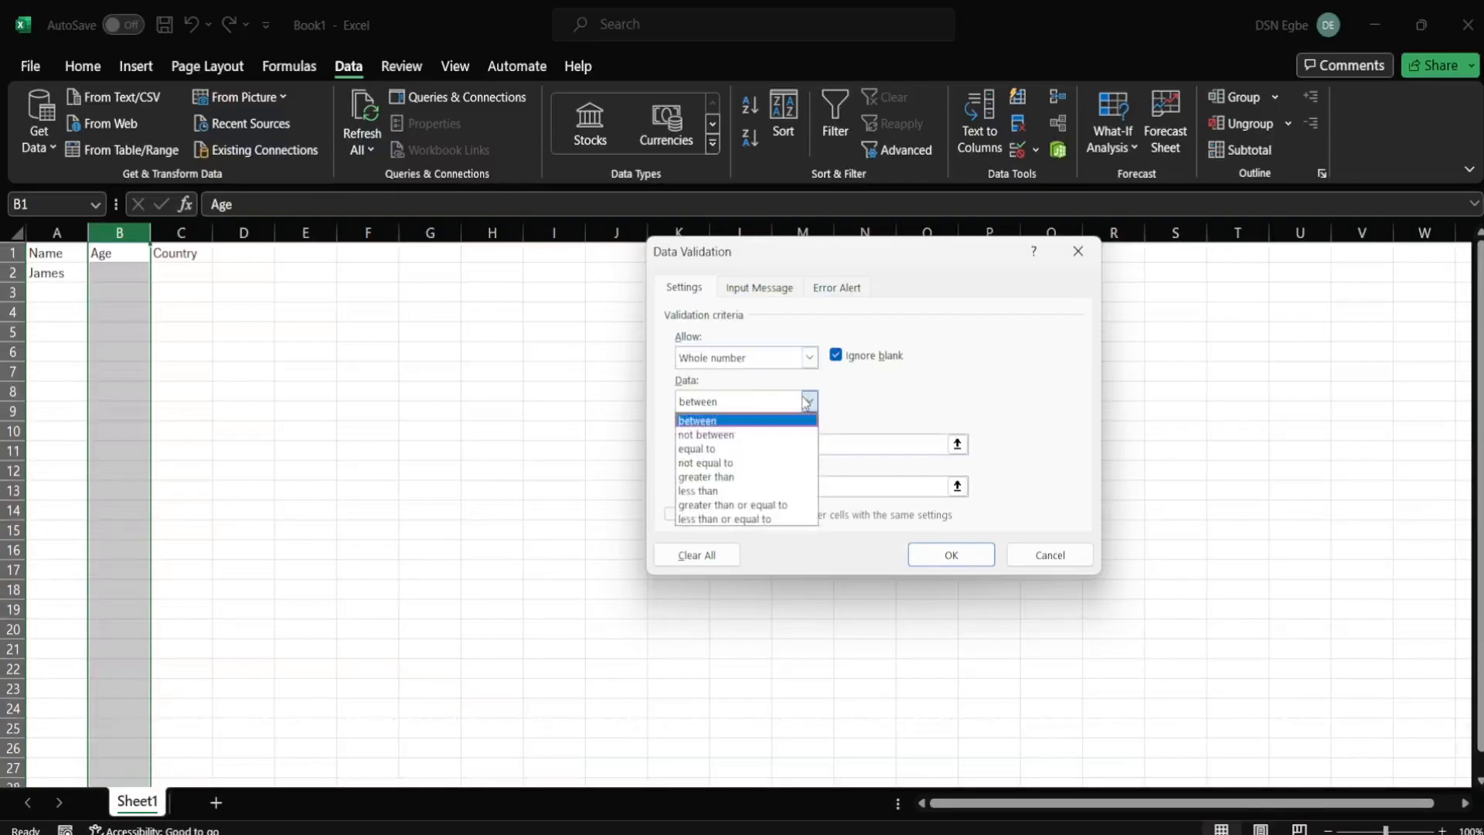
click(876, 391)
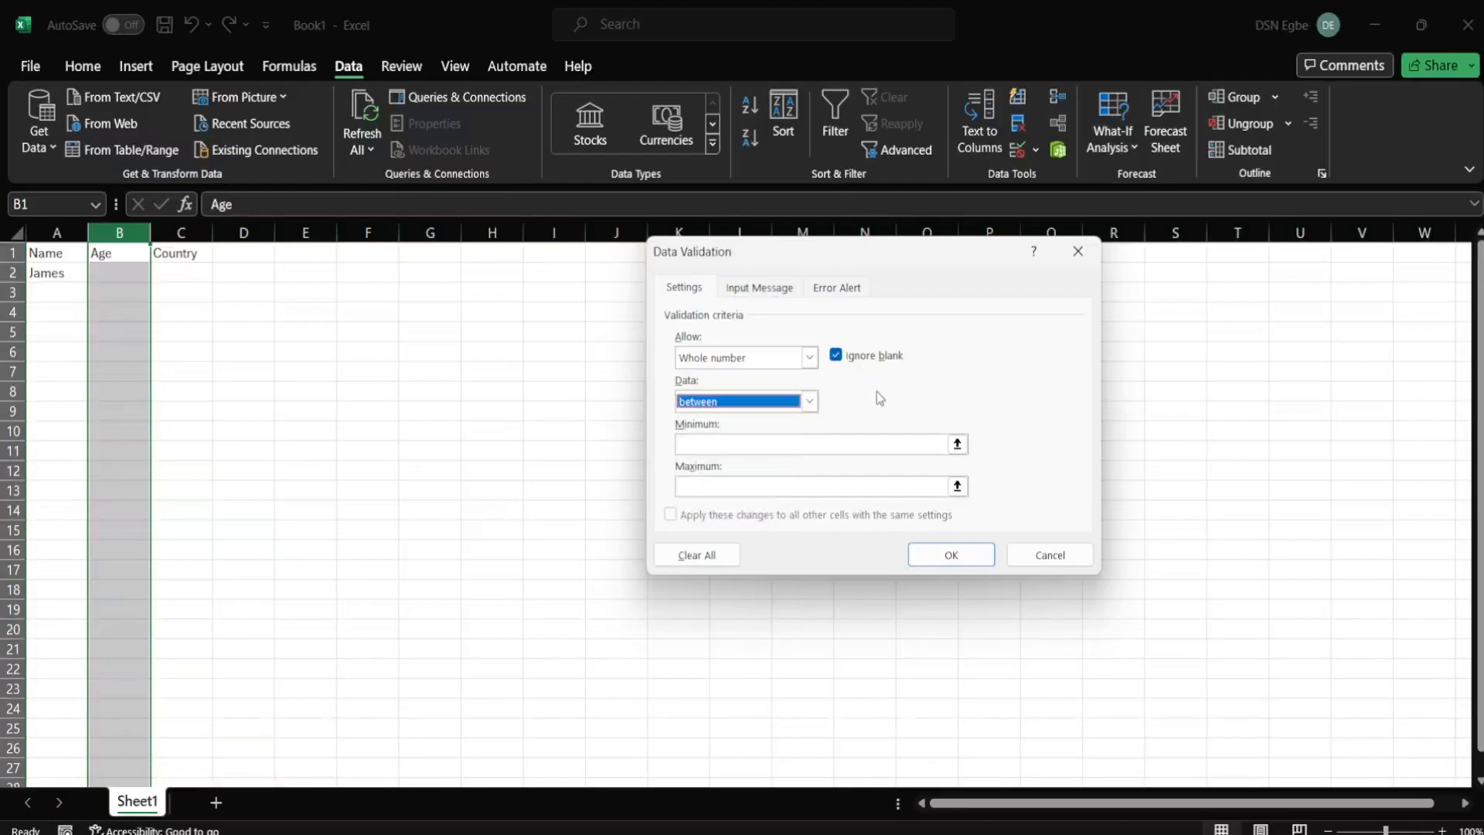
click(799, 441)
text(18)
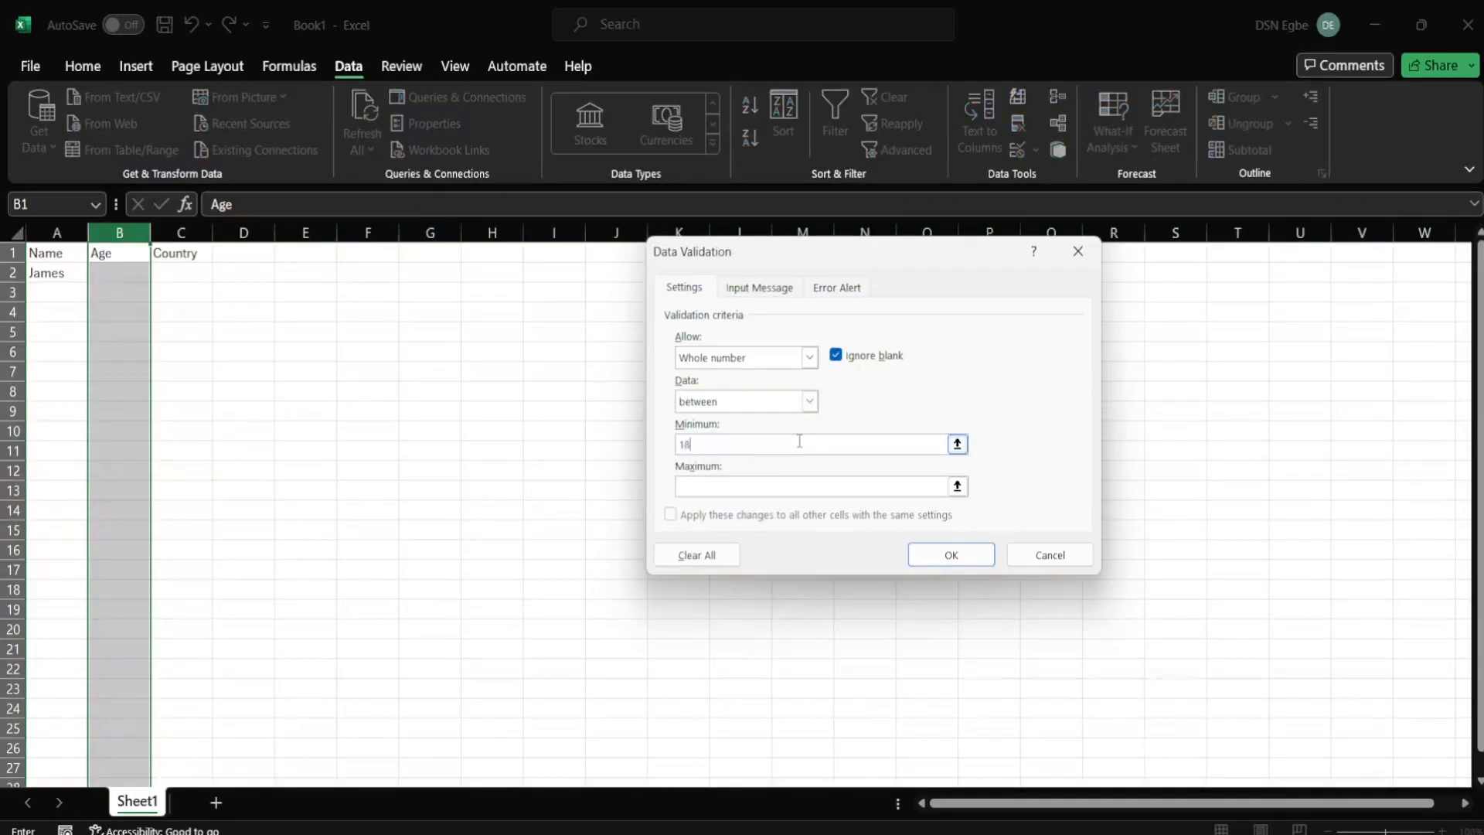
click(773, 484)
text(60)
click(920, 562)
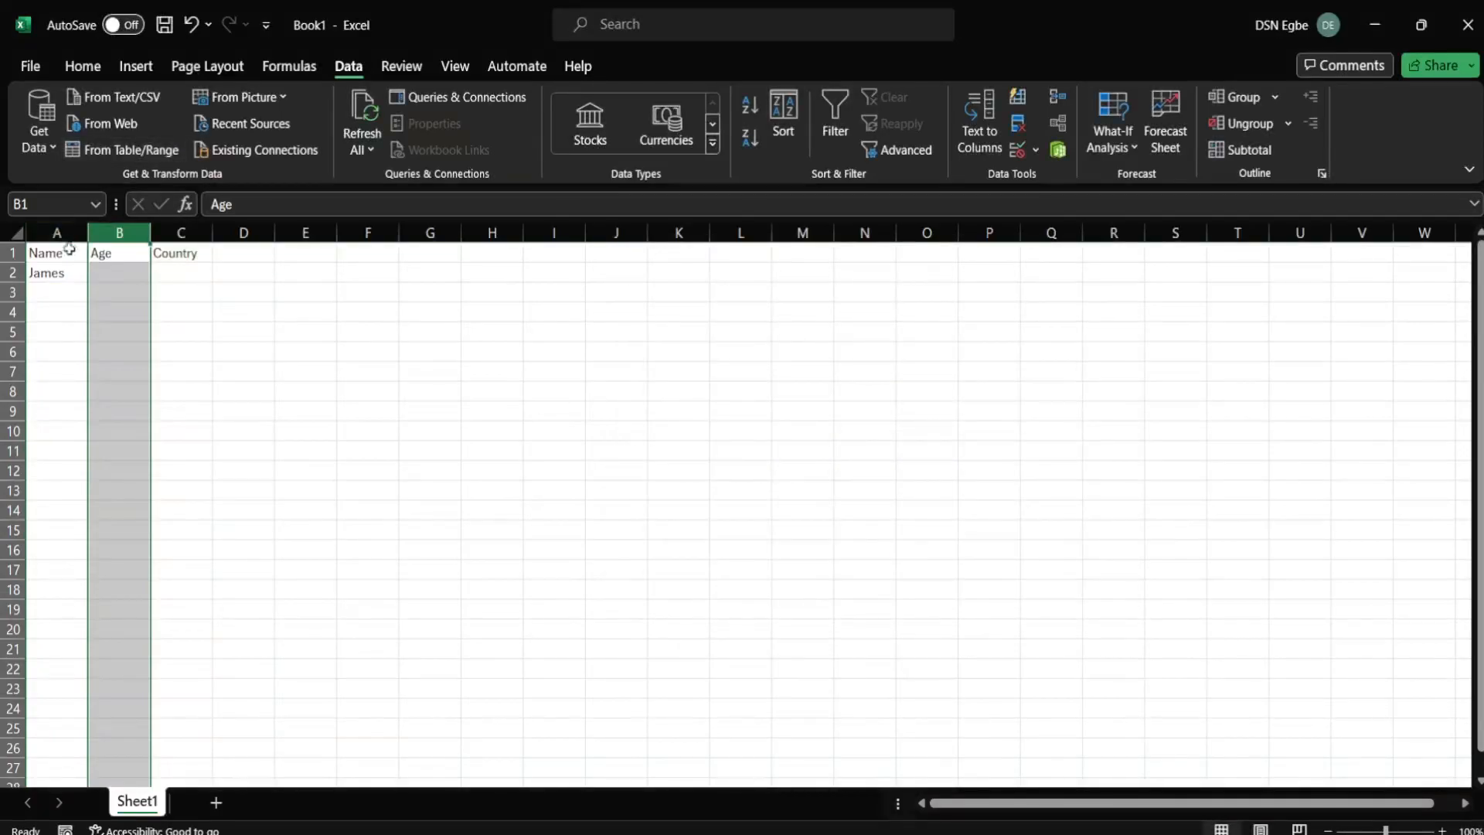
Step: Test the Age rule by trying to enter the word "Thirty" in cell B2, and cancel the entry
click(105, 275)
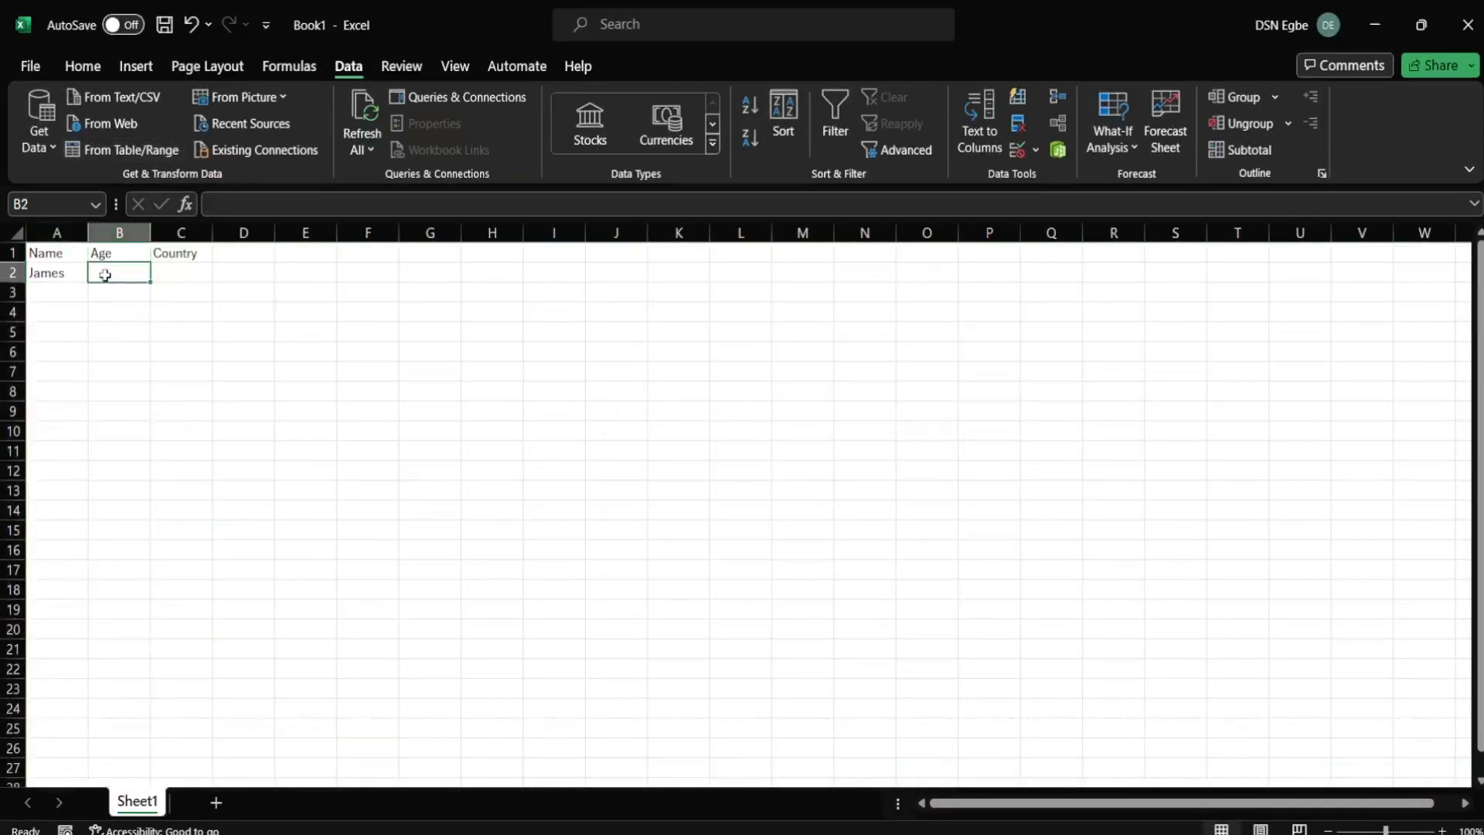
text(Thirt;y)
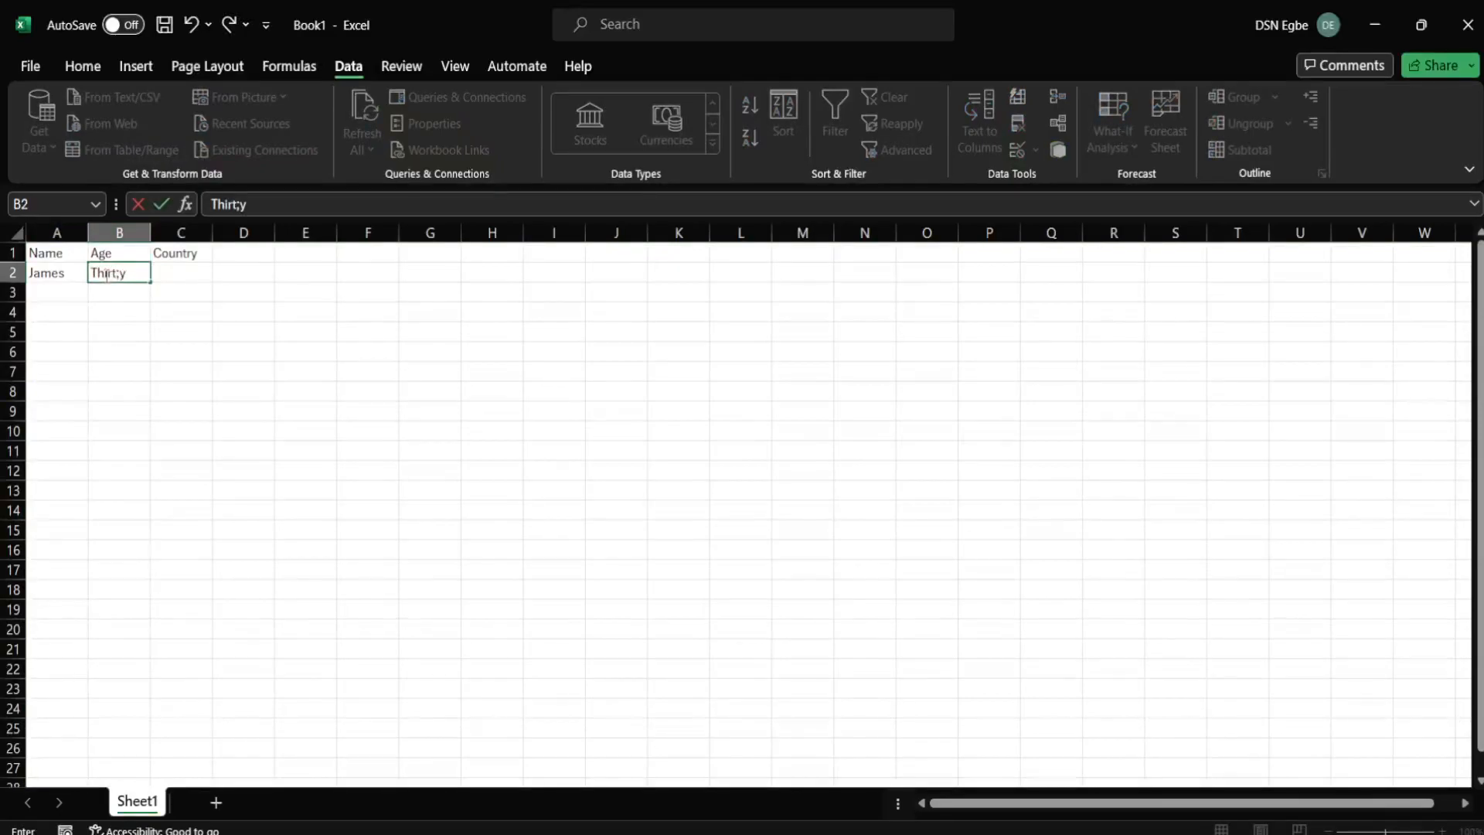
text(y)
key(Return)
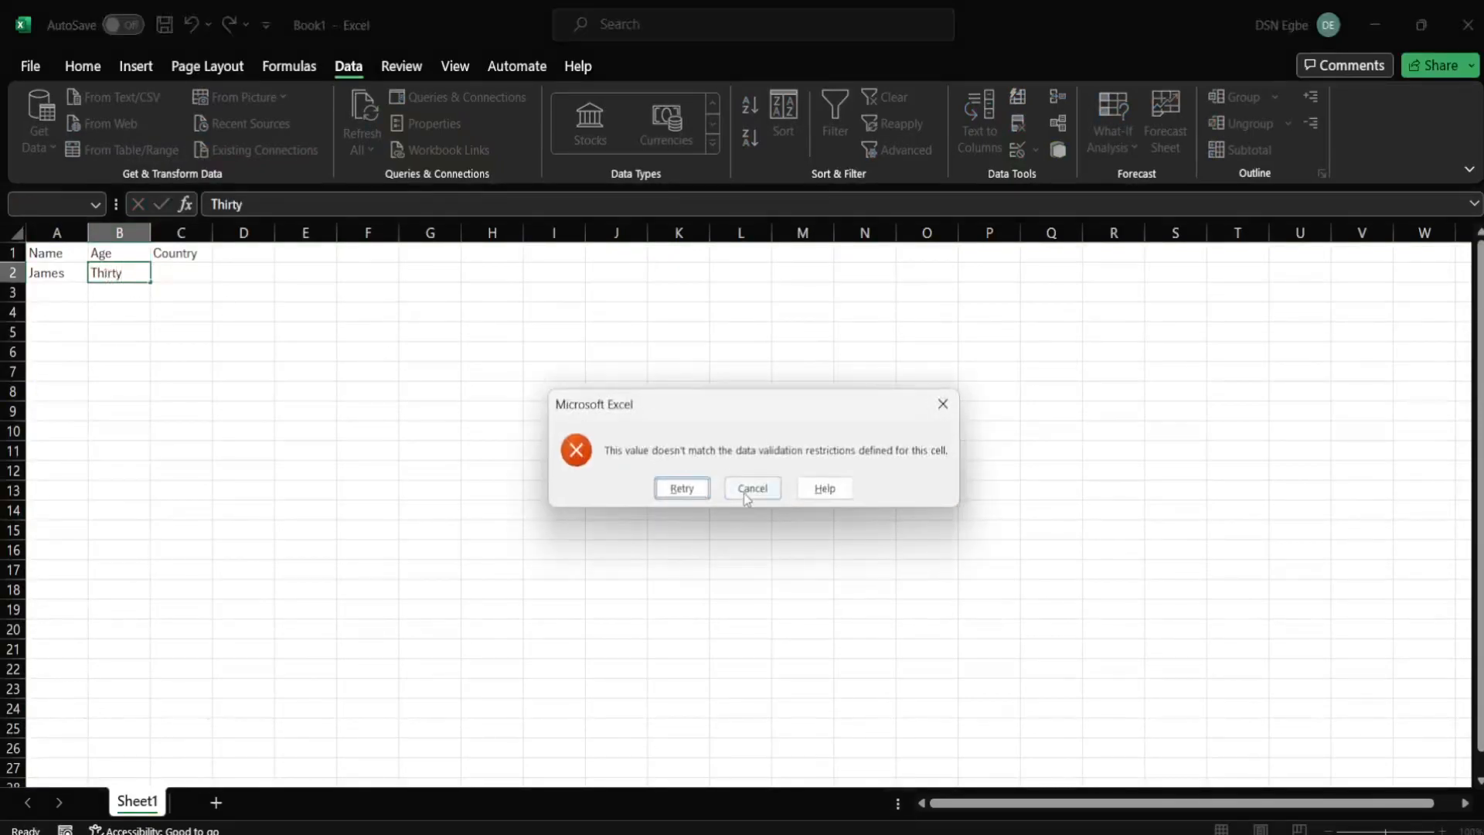
click(743, 493)
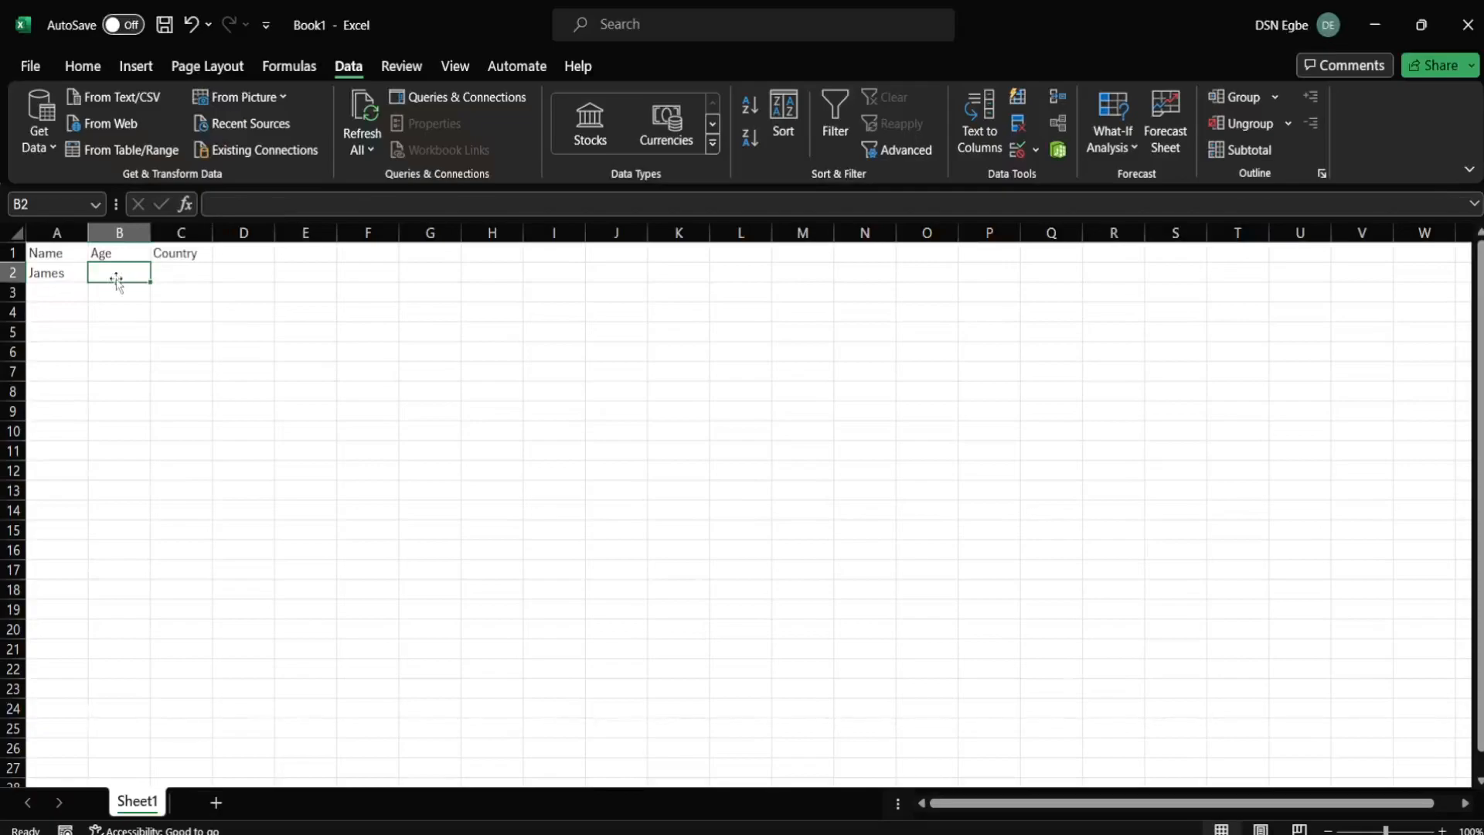
Step: Test the Age rule by trying 12 in cell B2, cancel that entry, and enter 18 instead
text(12)
key(Return)
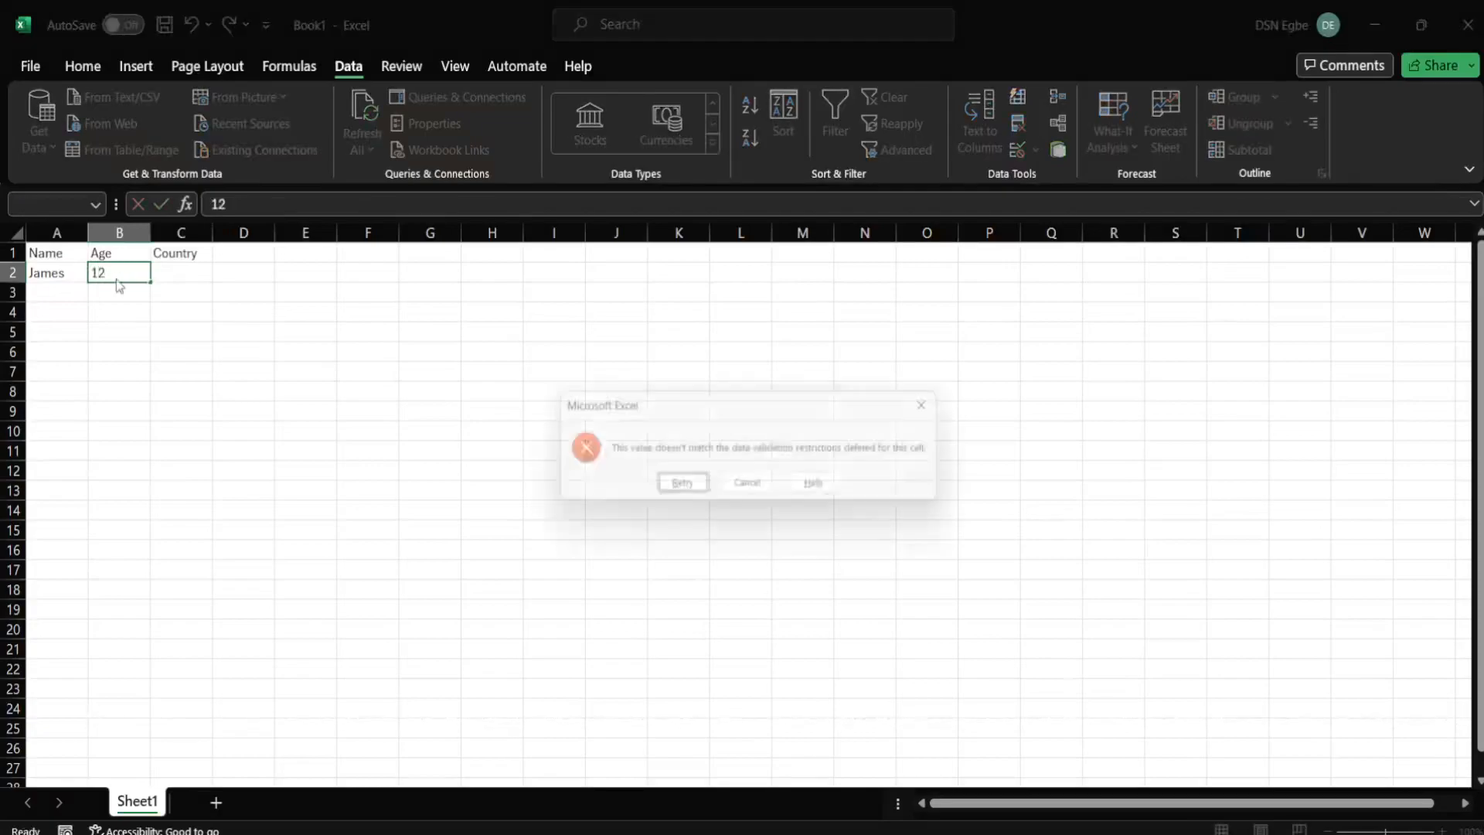
click(930, 406)
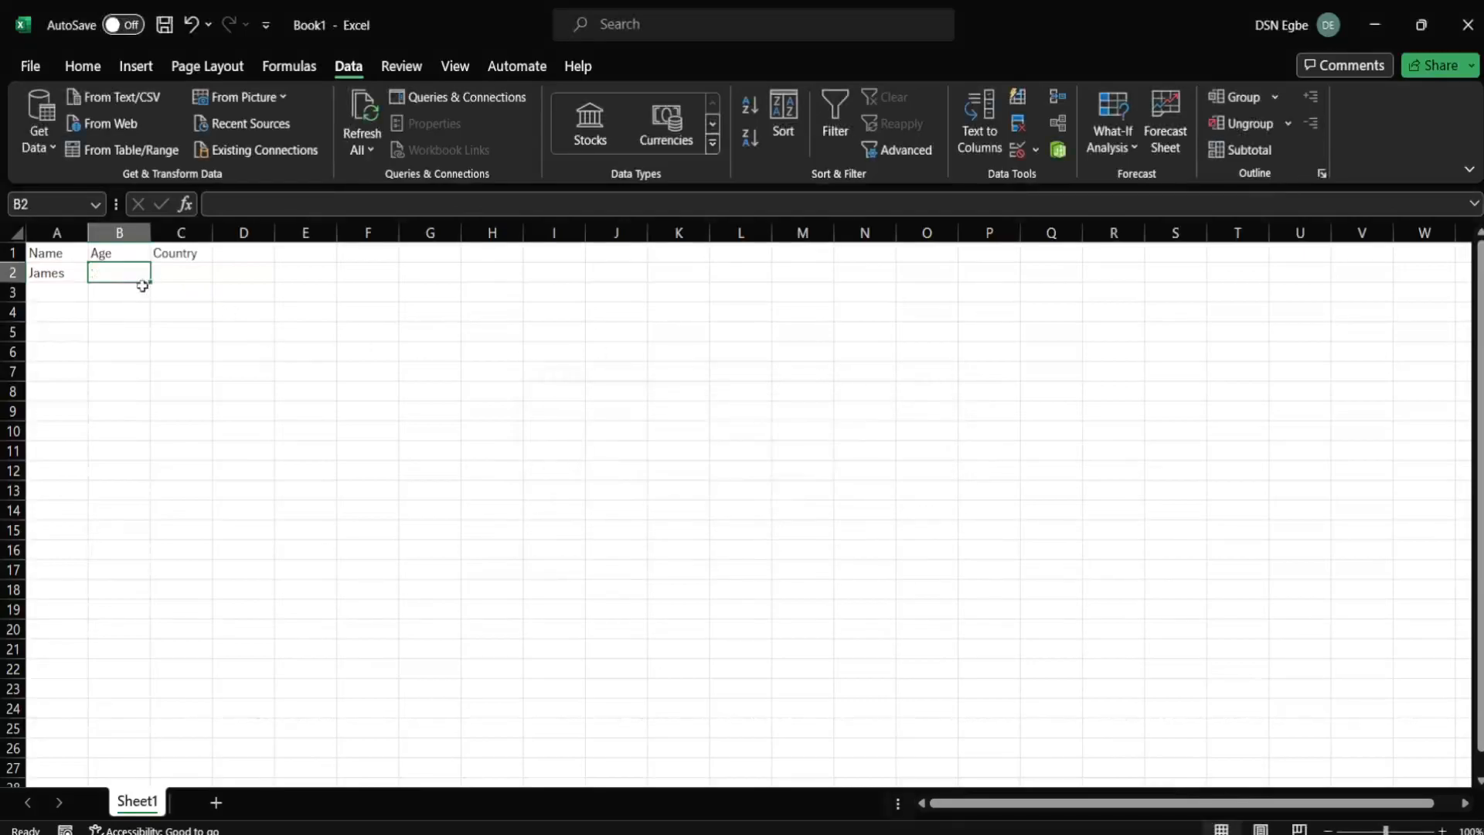
text(18)
key(Return)
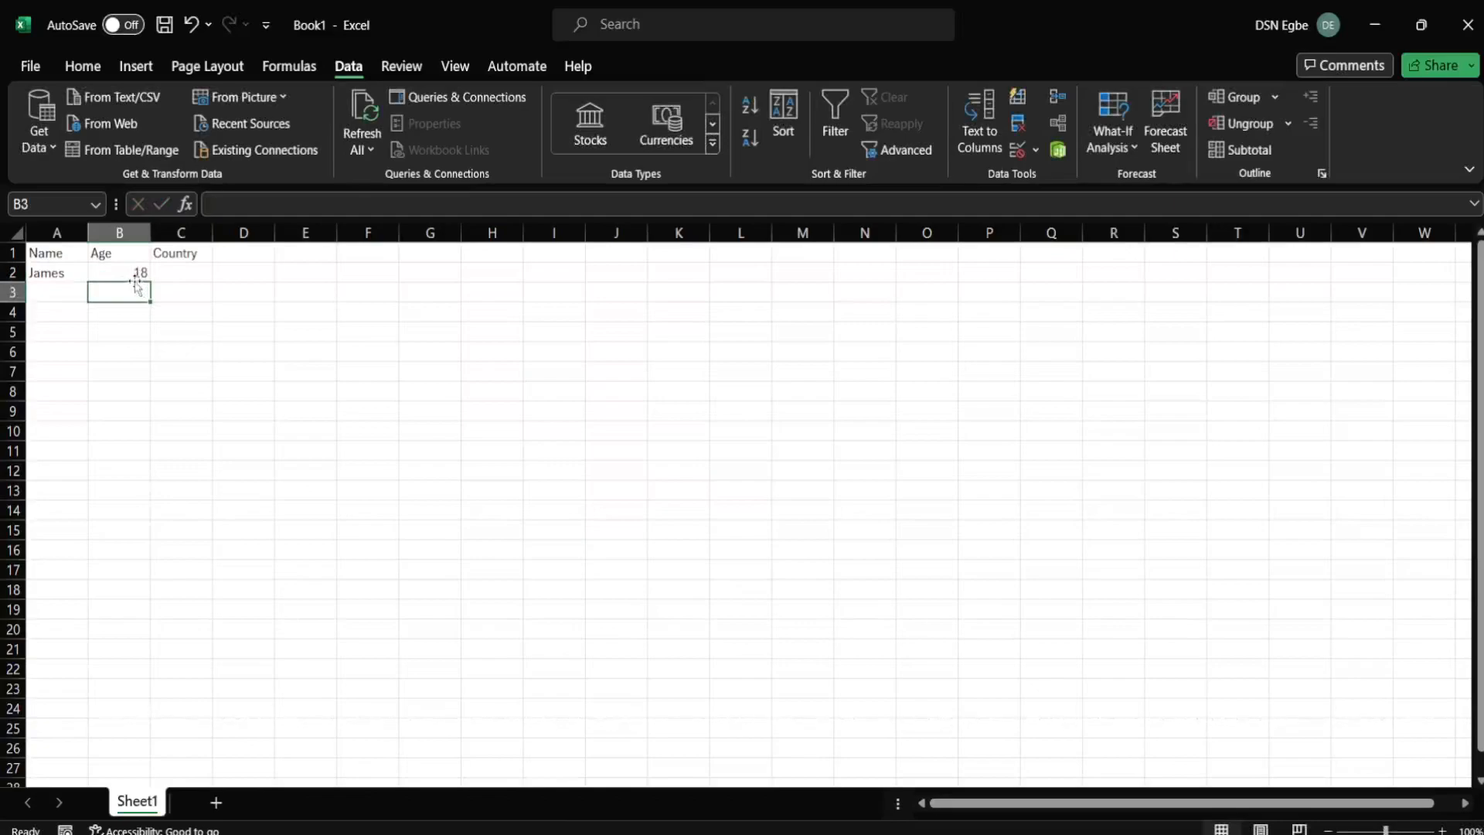
Step: Test the Age rule's upper limit by trying to enter 61 in cell B3, and cancel the entry
text(61)
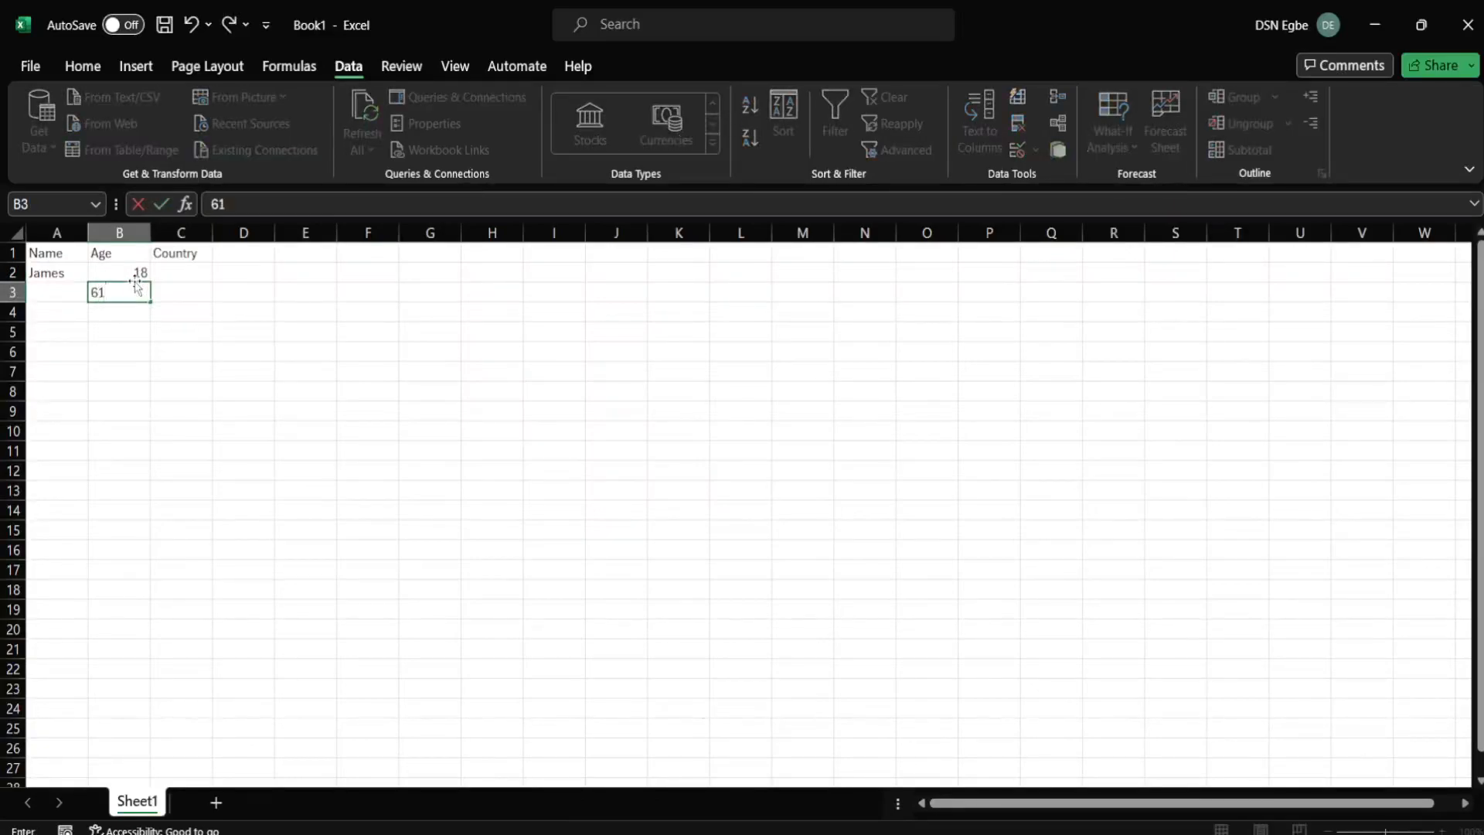
key(Return)
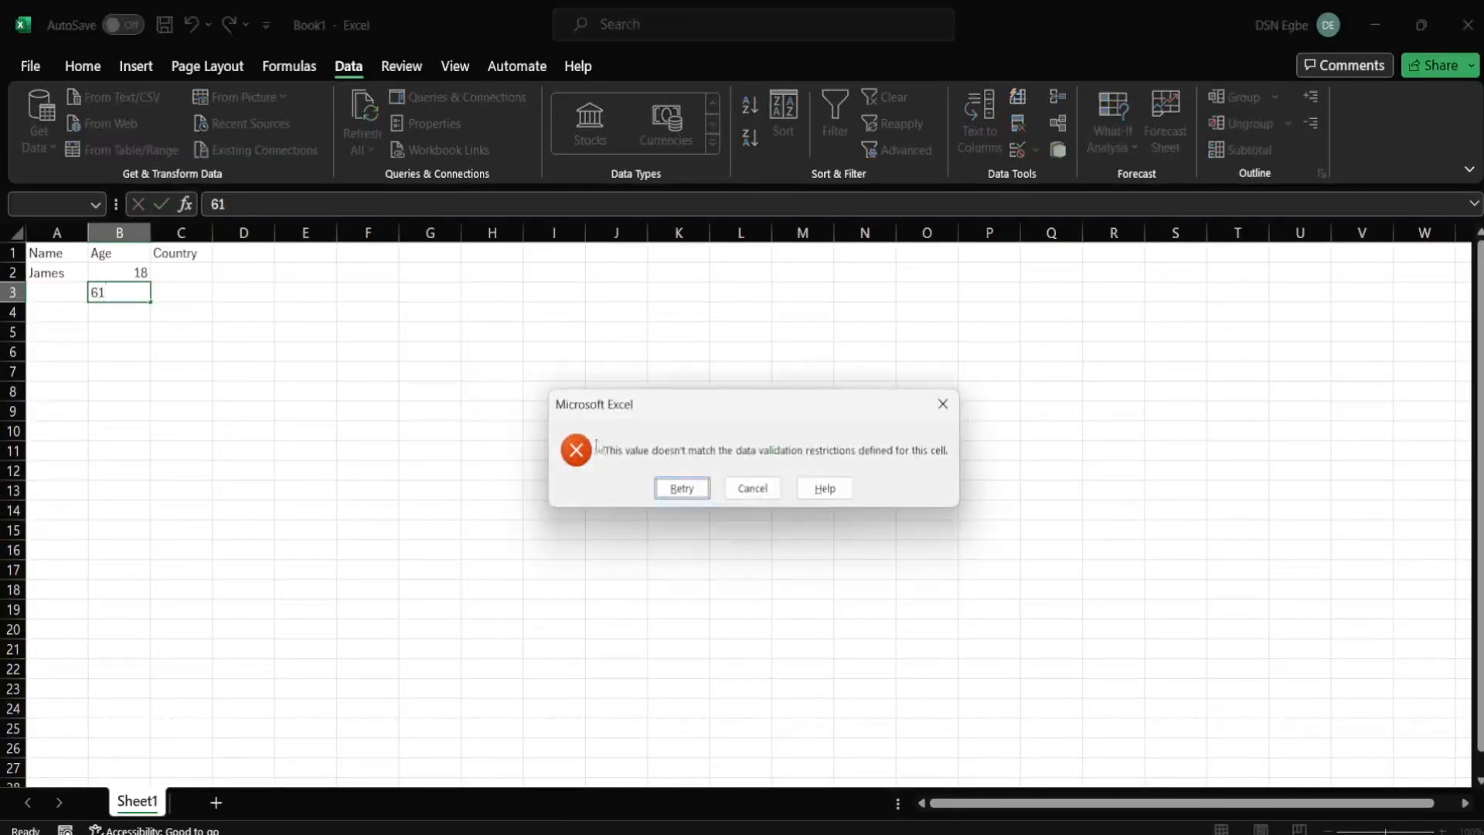
click(753, 487)
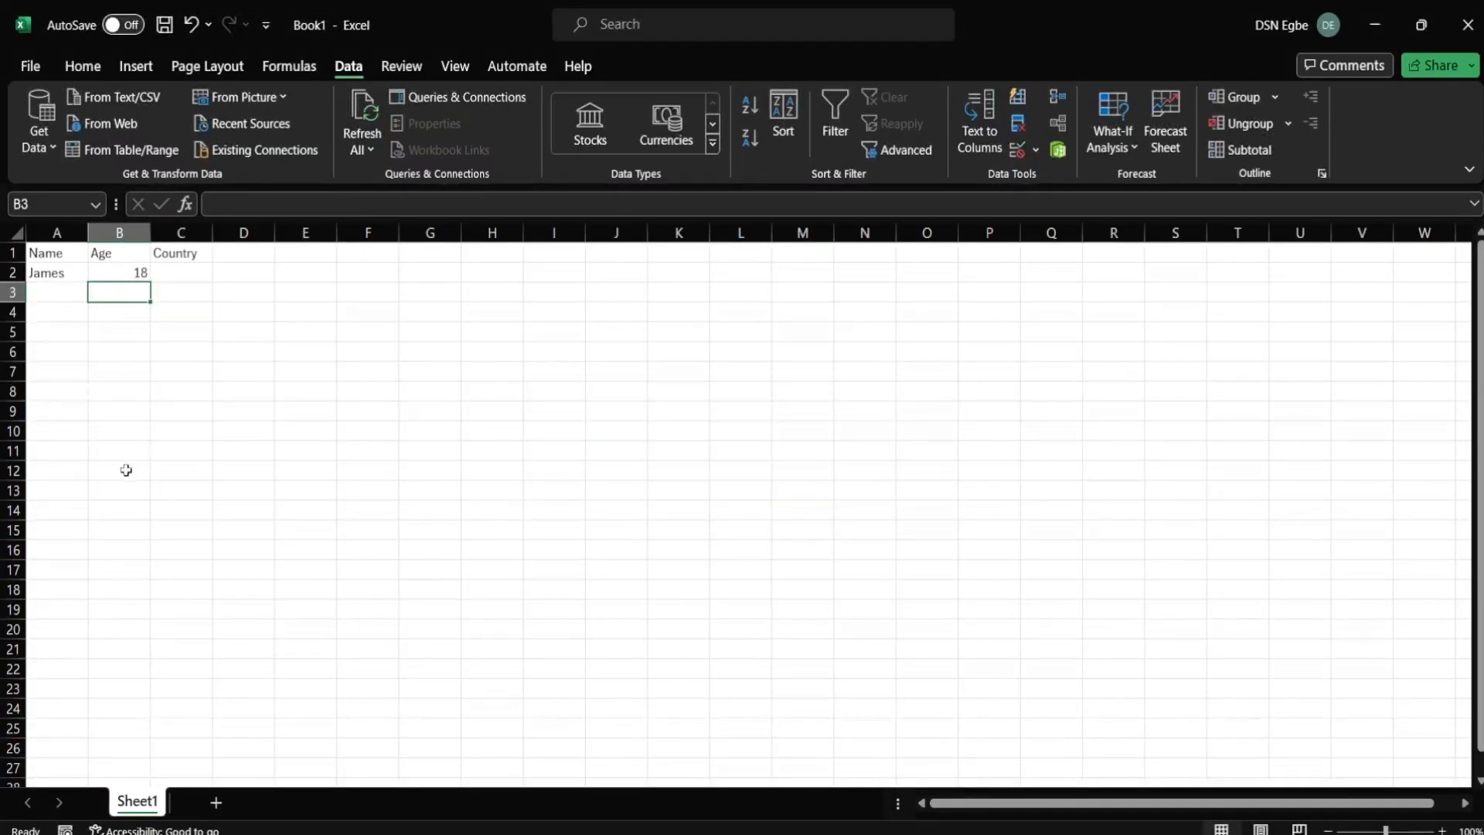
click(119, 269)
Step: Apply data validation to the whole Country column, allowing only the list "Nigeria, Spain, Canda, Rwanda"
click(183, 255)
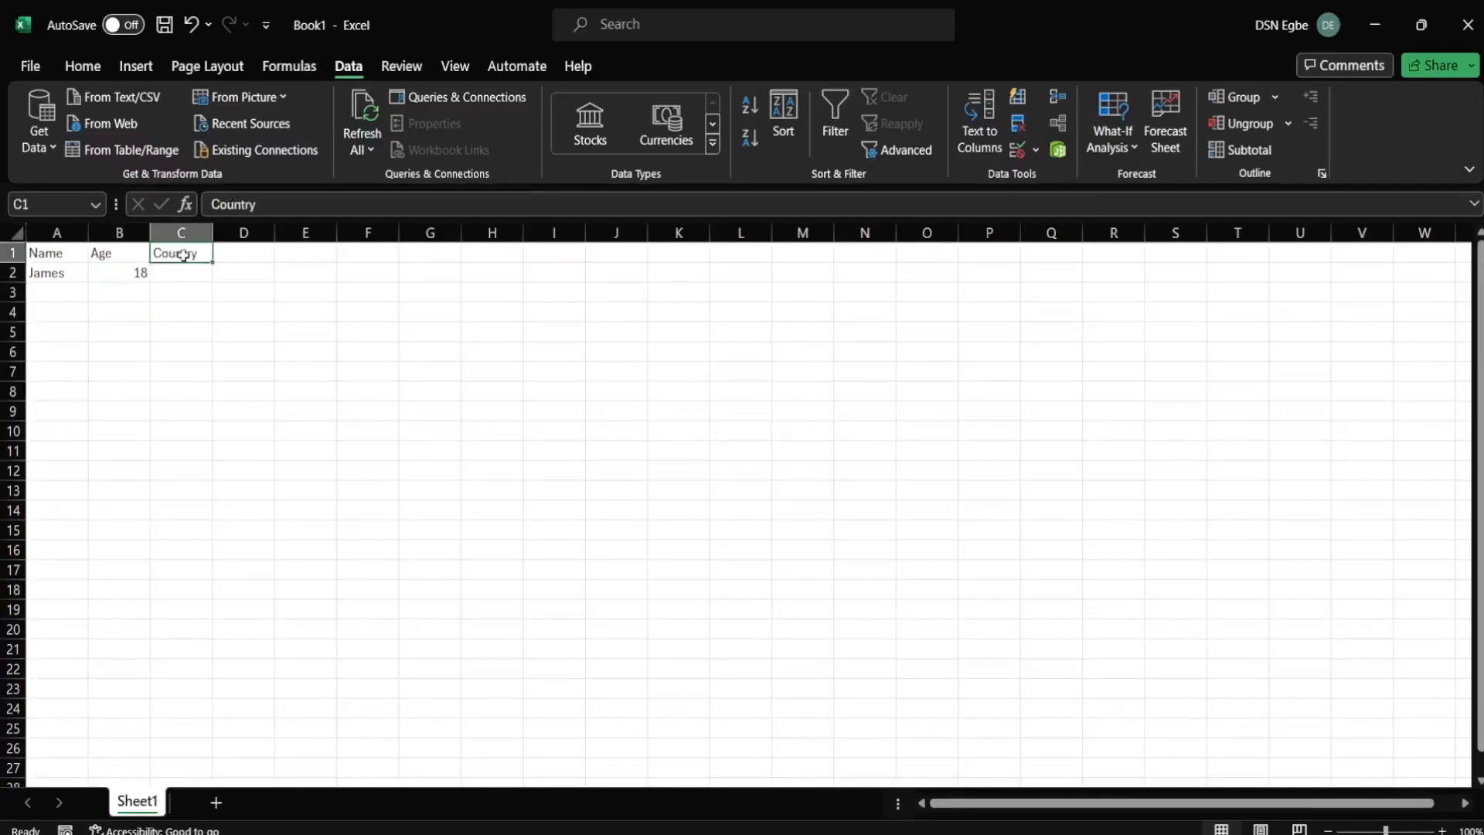
click(190, 232)
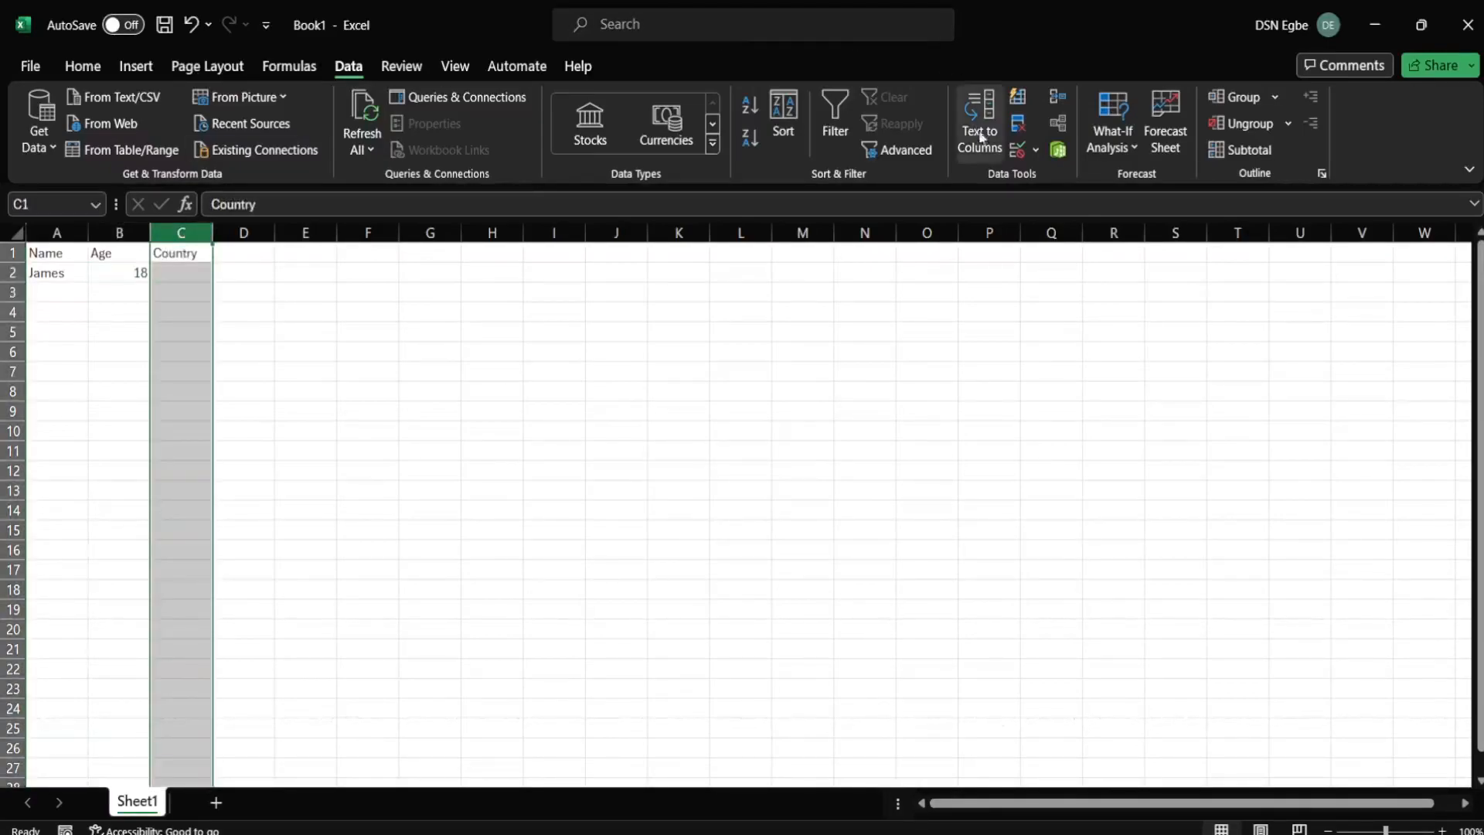
click(1017, 151)
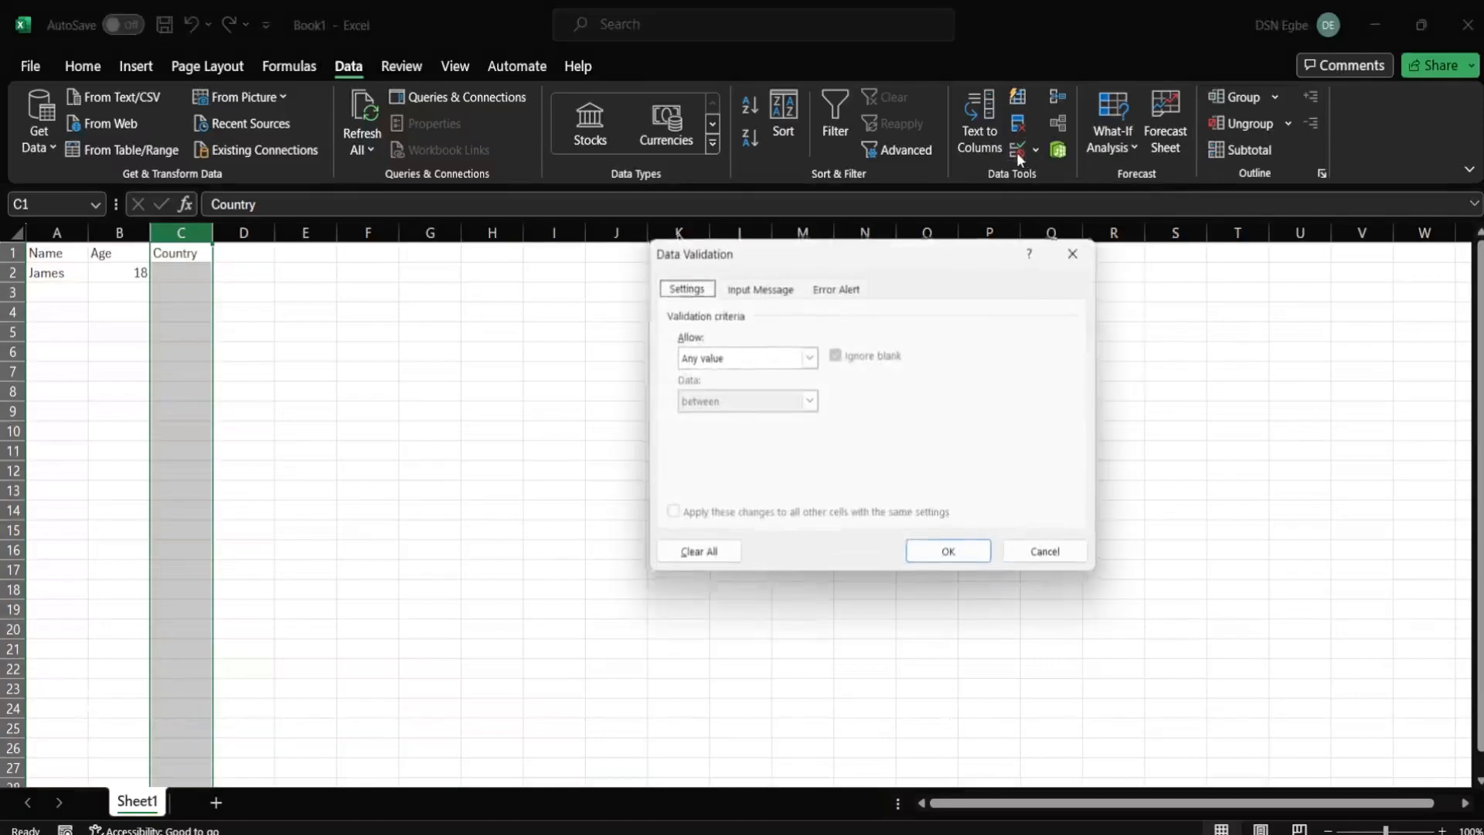
click(809, 358)
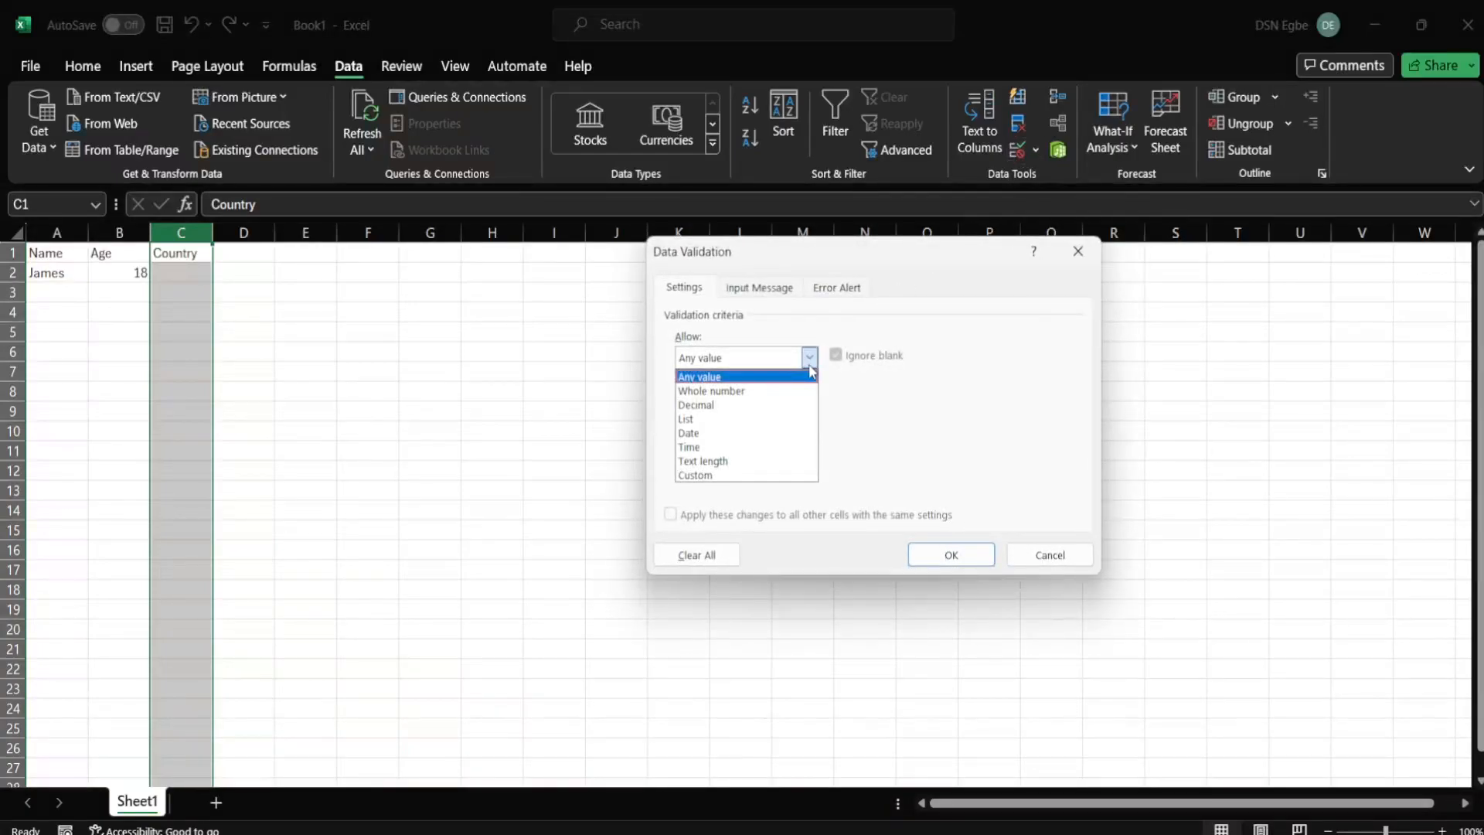
click(717, 419)
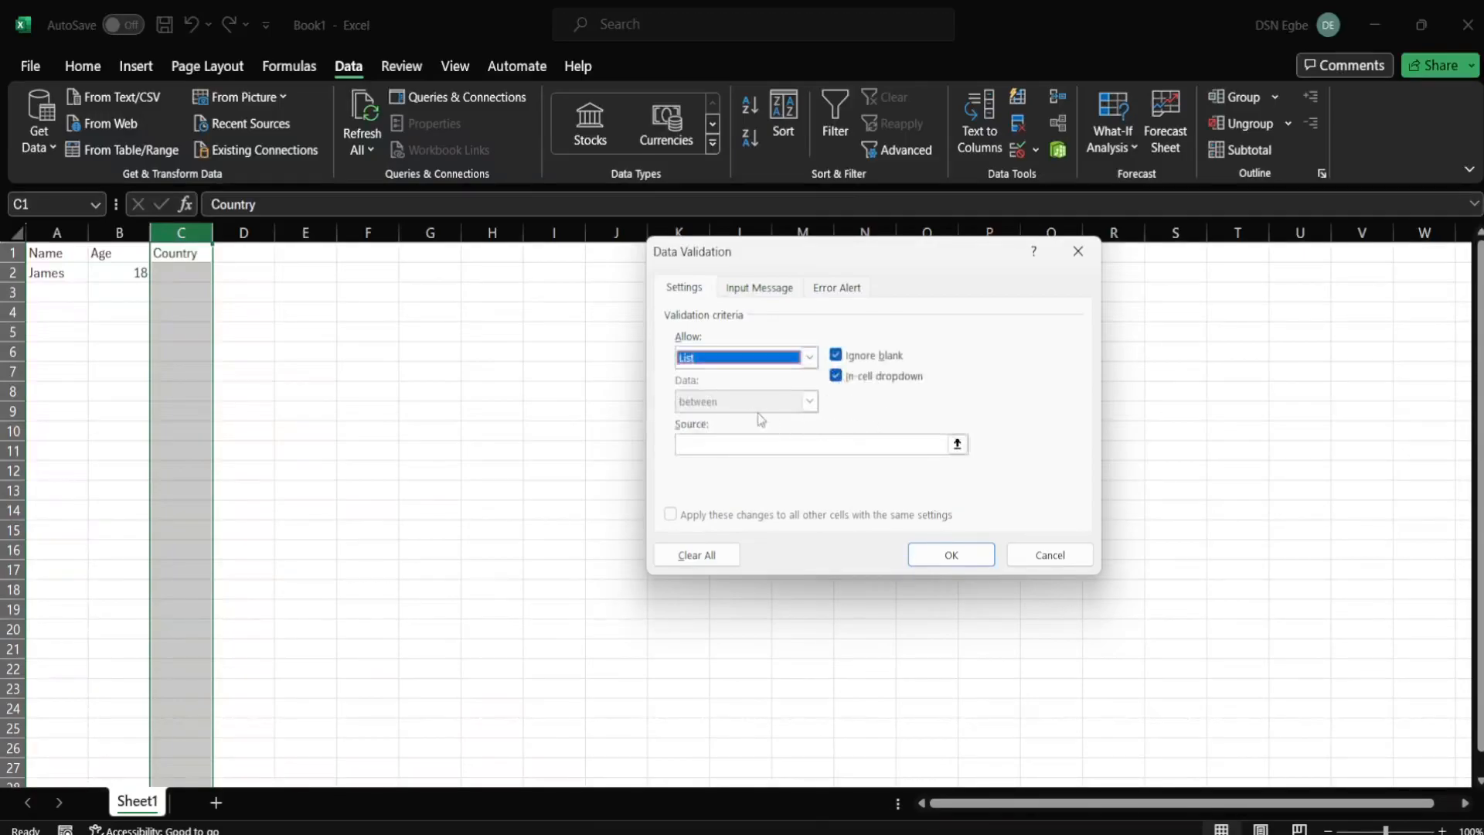
click(793, 450)
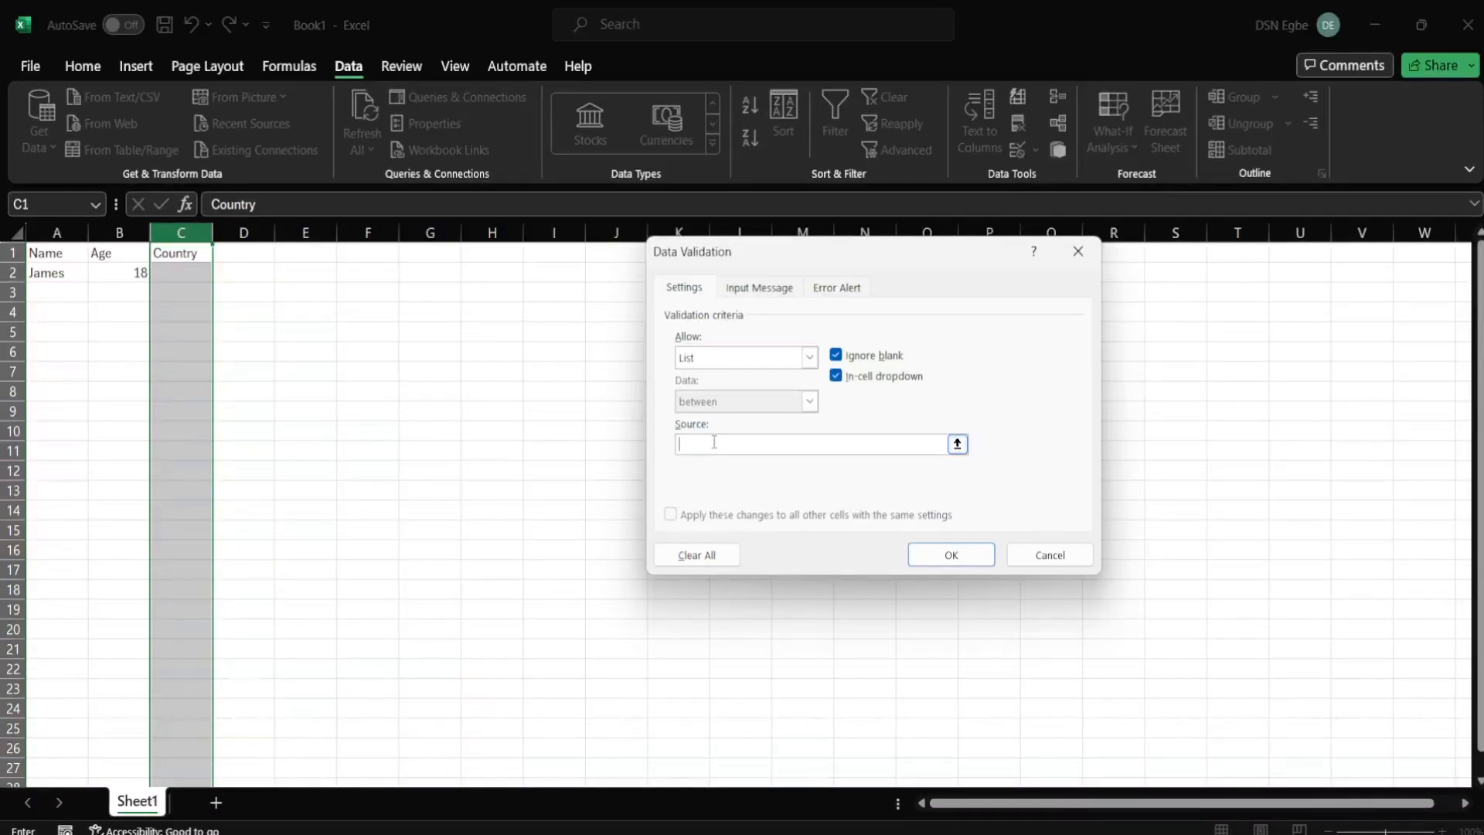
text(Nigeria, Spain, Canda, Rwanda)
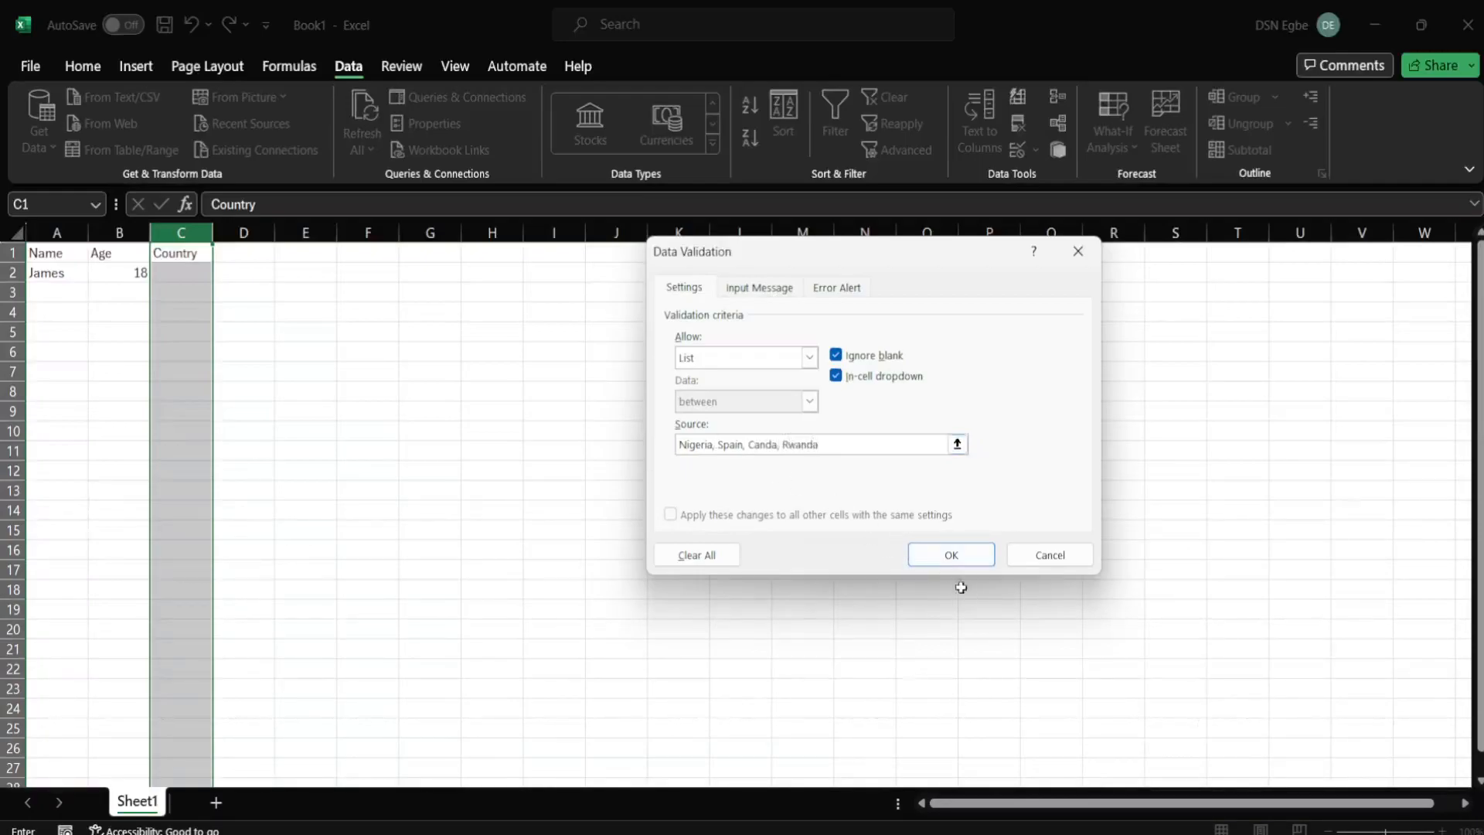
click(945, 559)
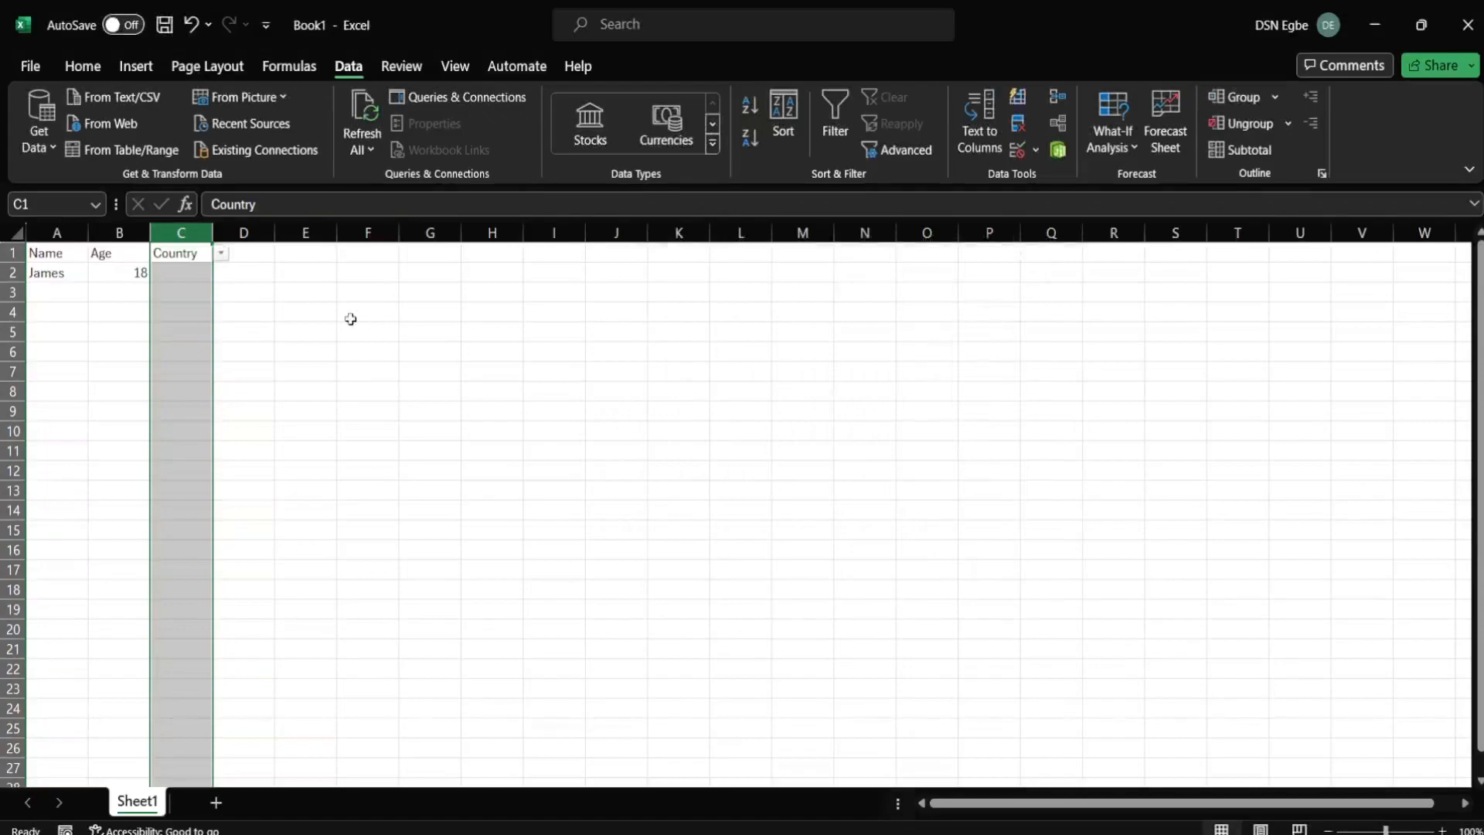
Step: Test the country list in cell C2 by choosing Canda, and change the choice to Rwanda
click(185, 275)
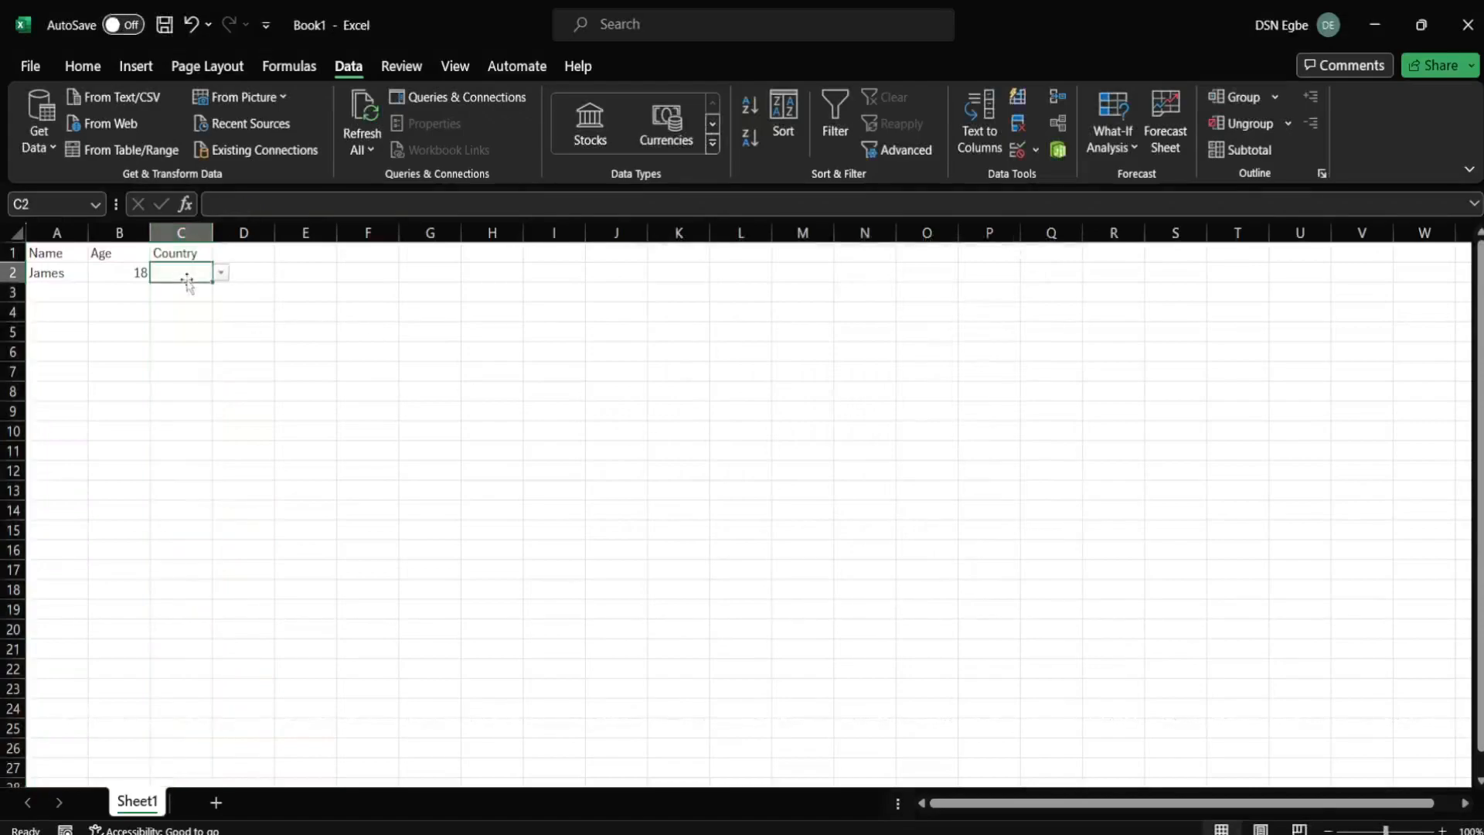
click(220, 273)
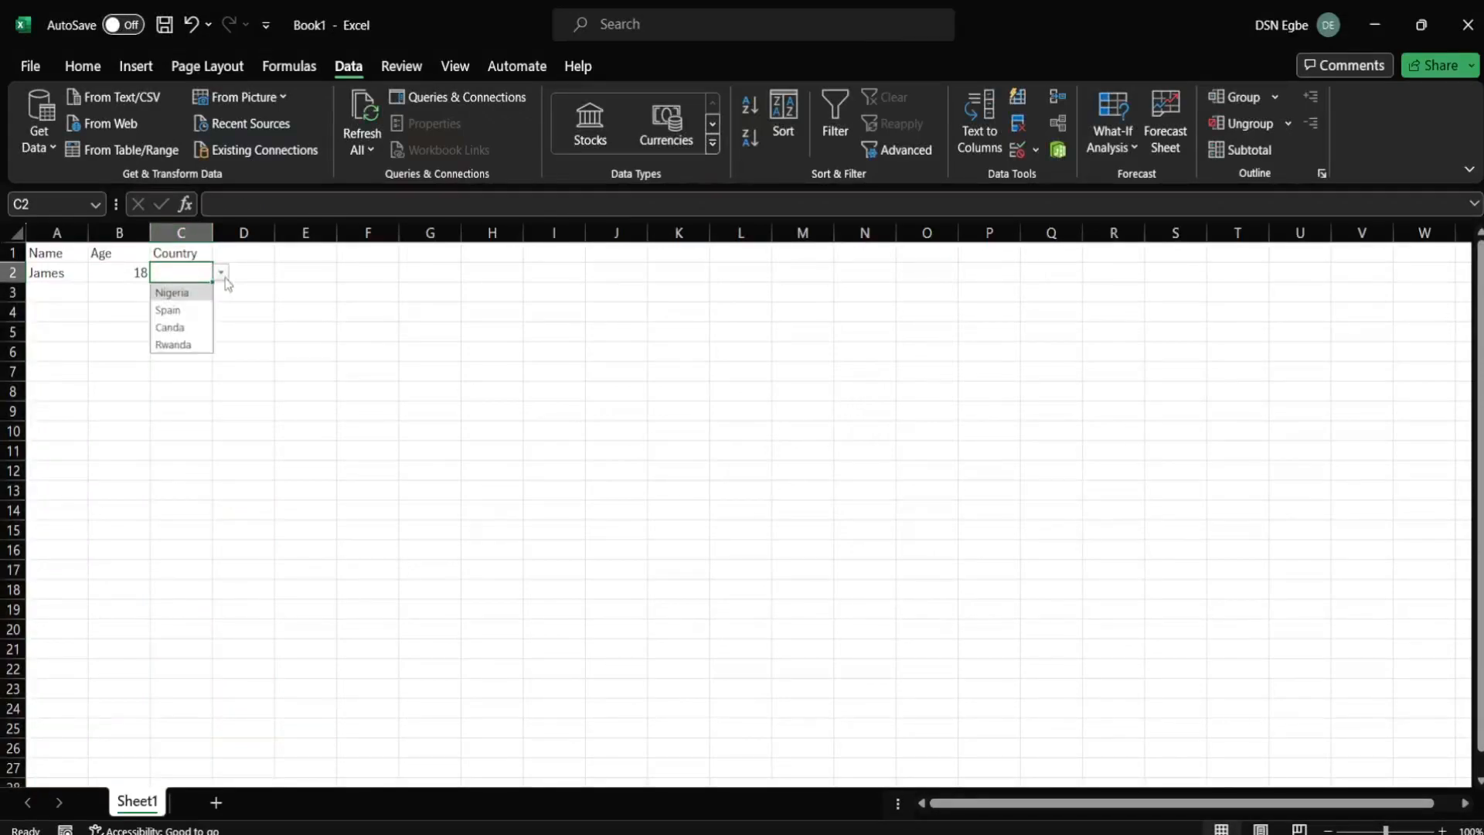
click(179, 330)
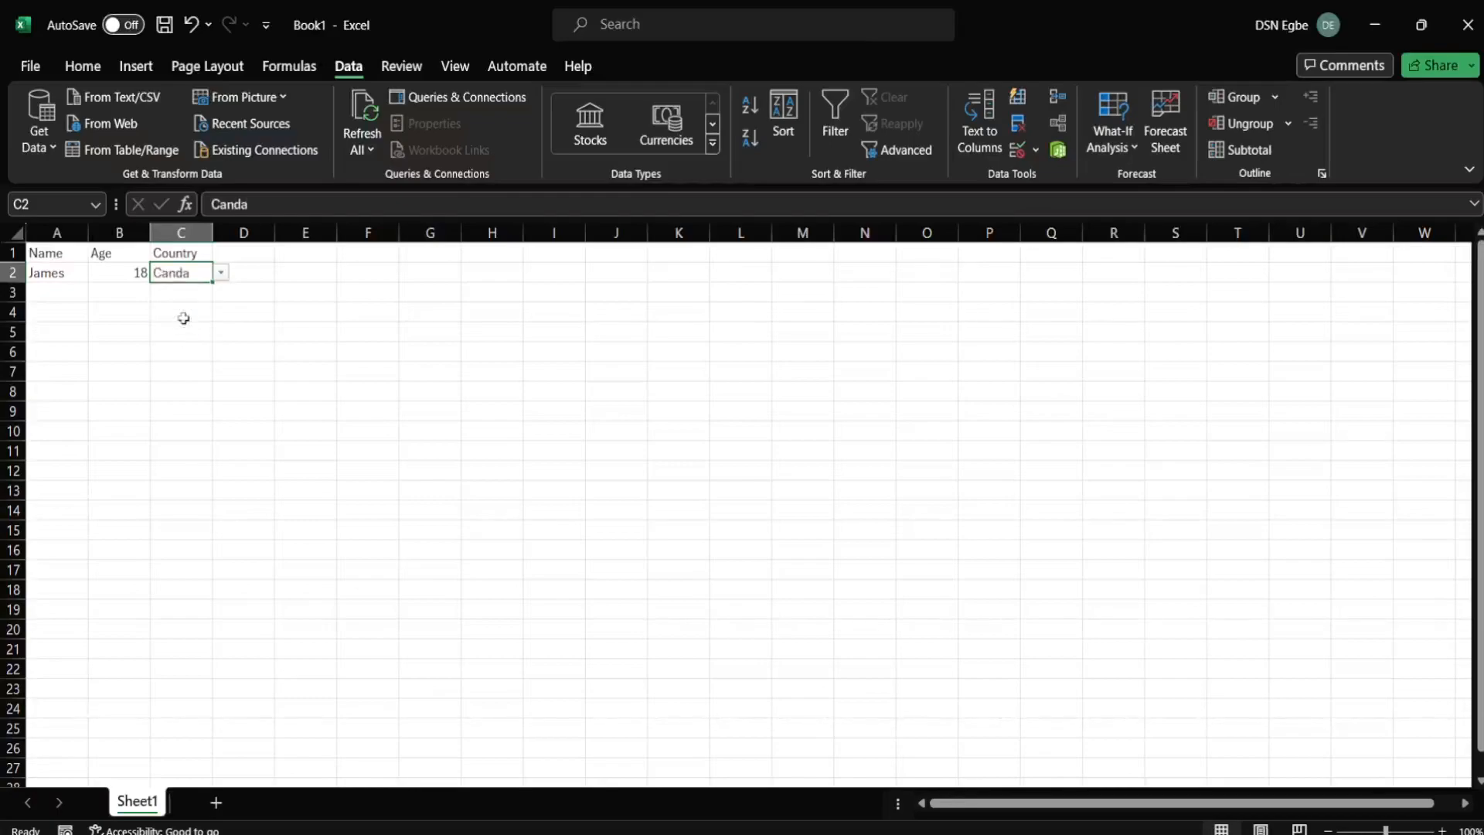
click(221, 273)
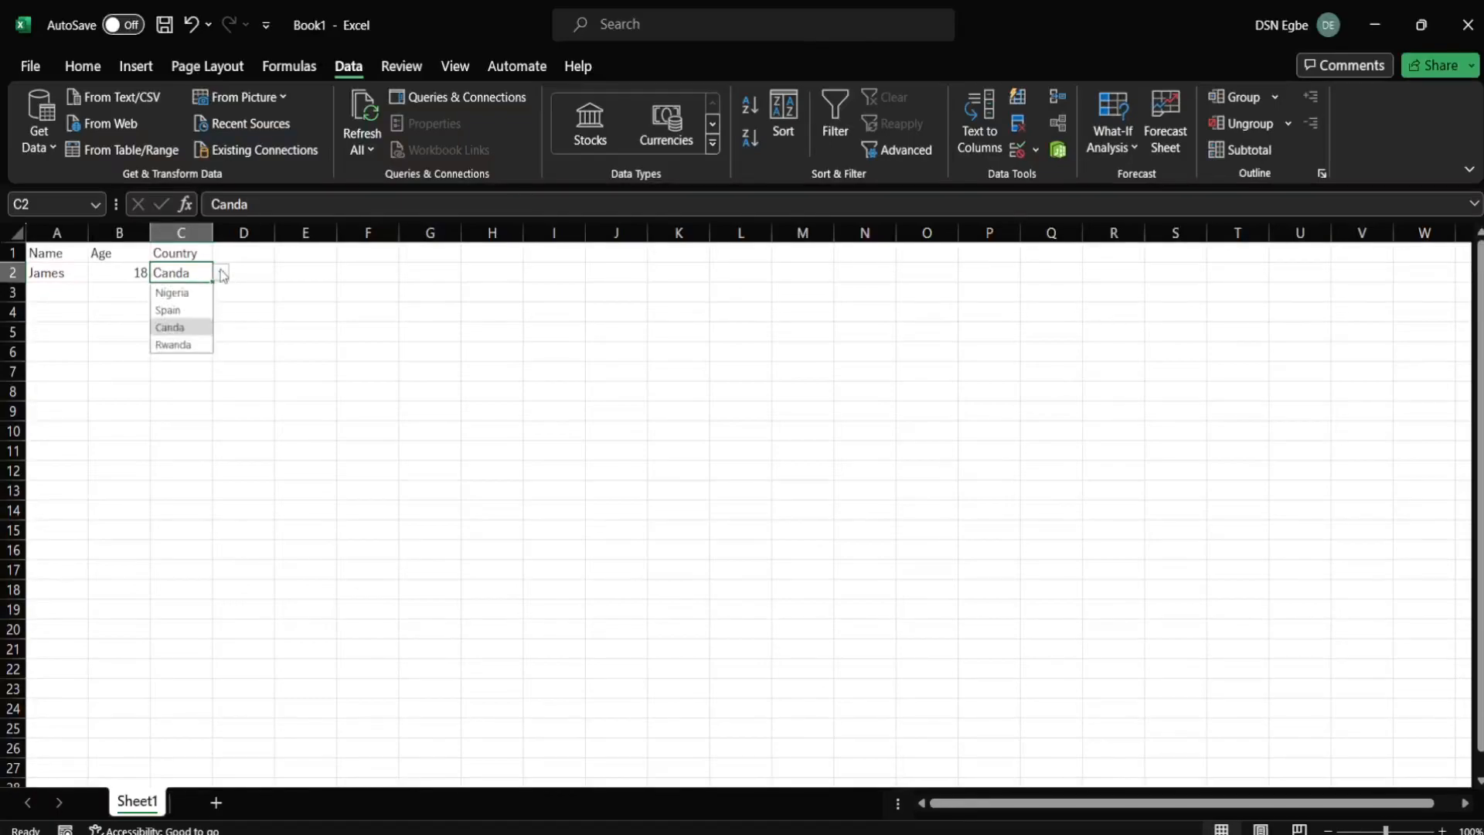
click(180, 345)
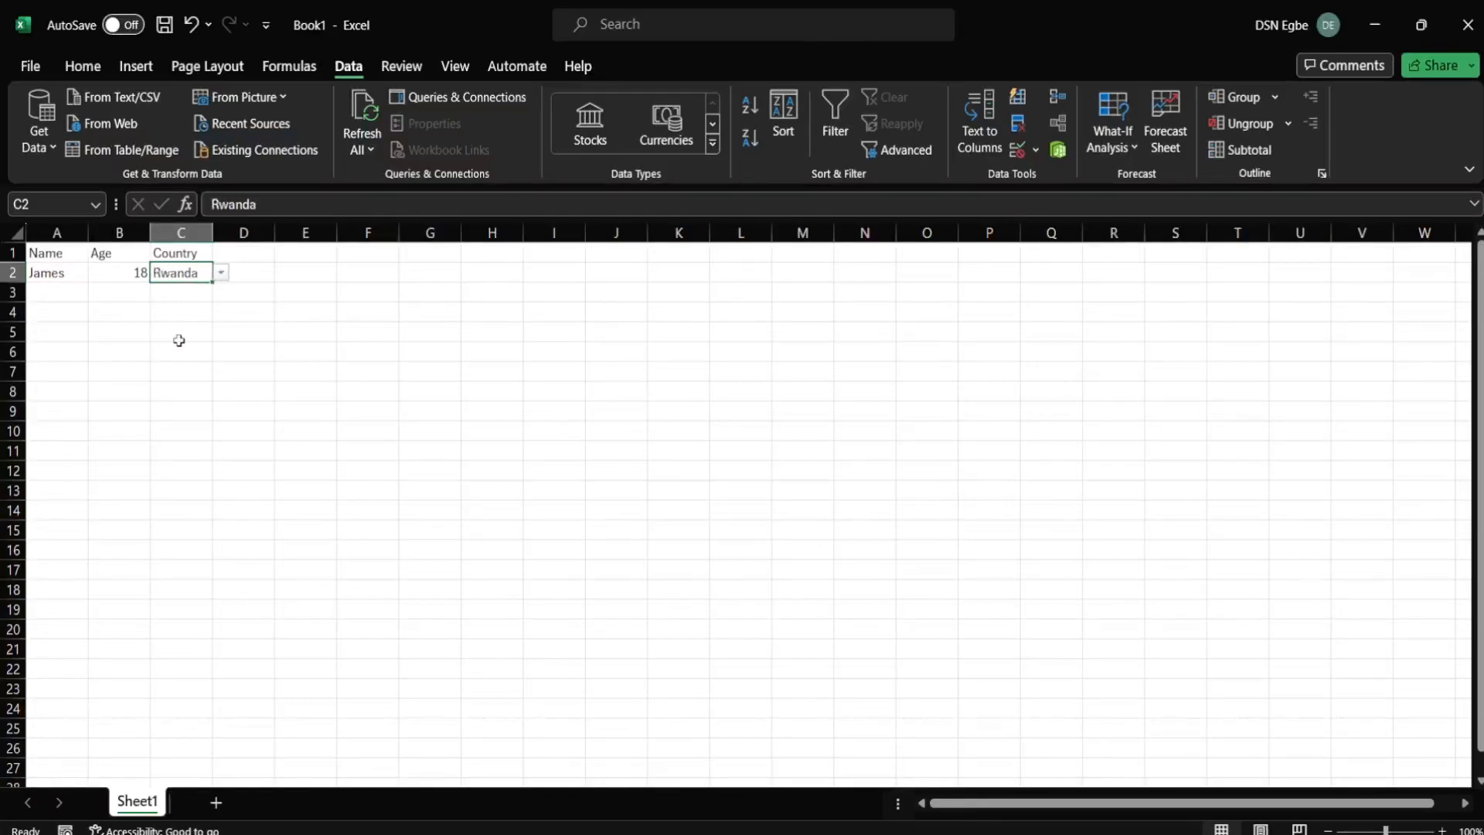
click(370, 319)
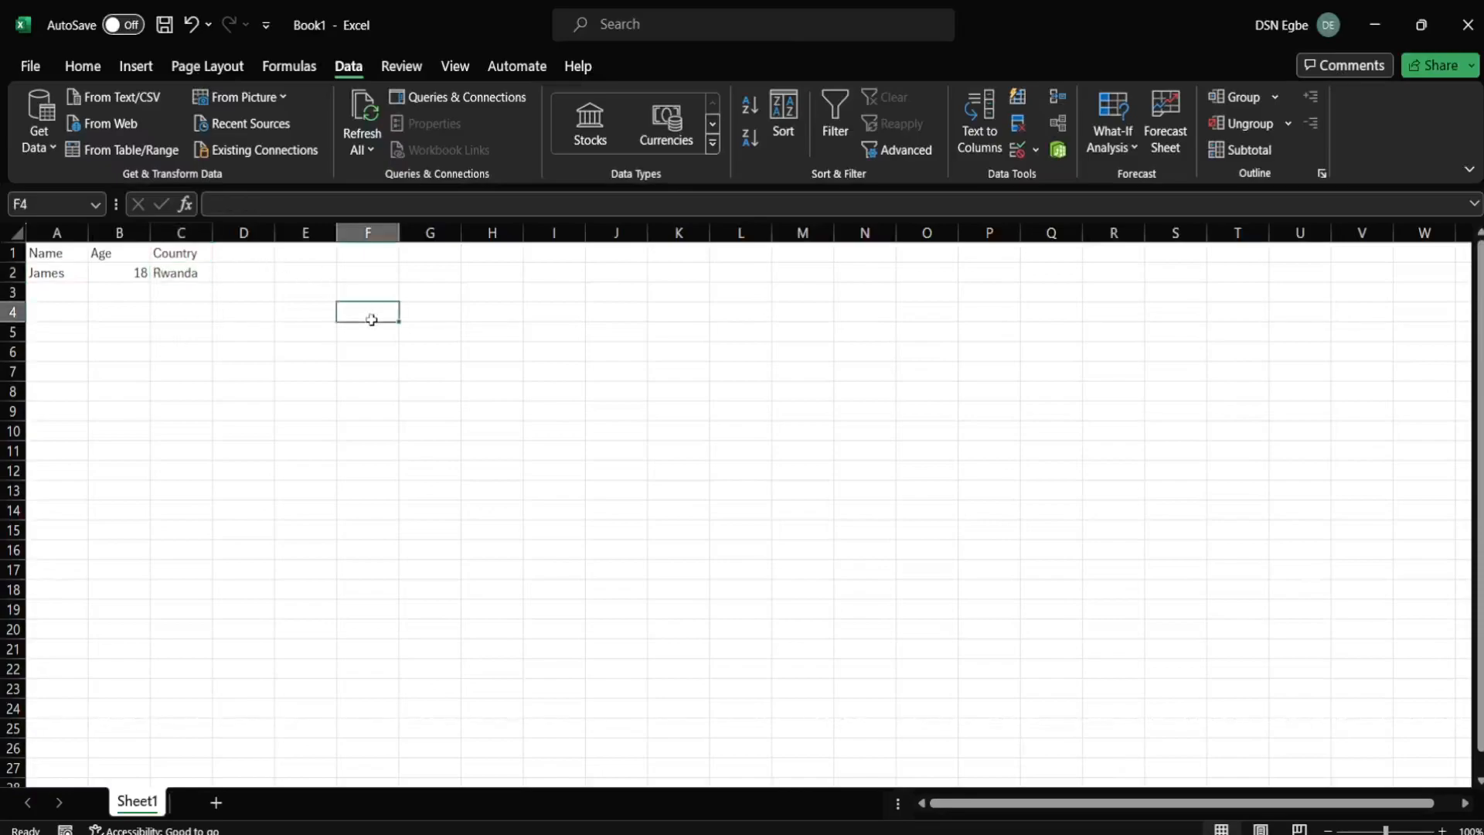
Step: Try to change the age in cell B2 to 12, and cancel the edit
click(117, 273)
double_click(117, 273)
key(BackSpace)
key(BackSpace)
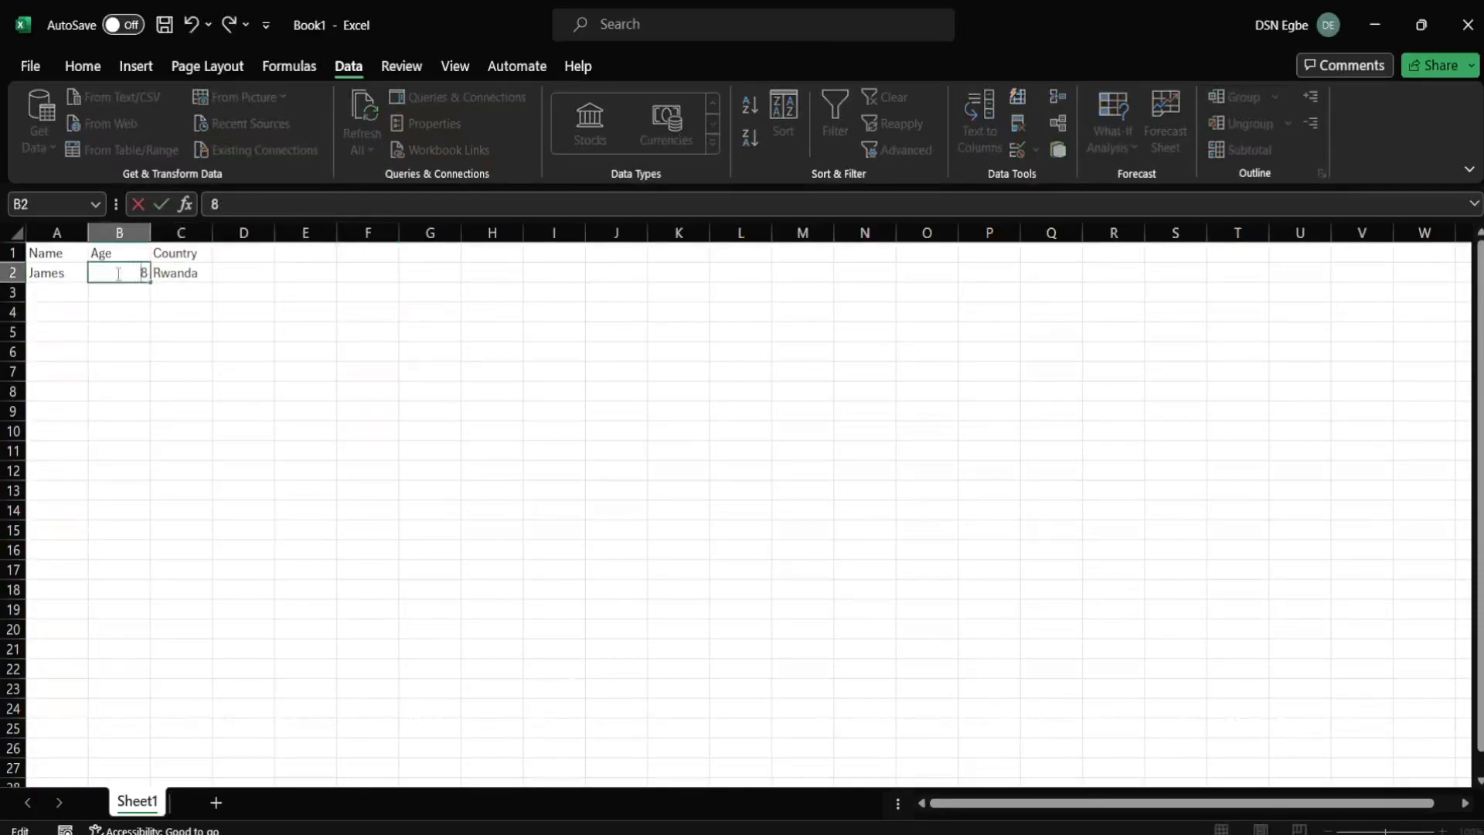
text(12)
key(Return)
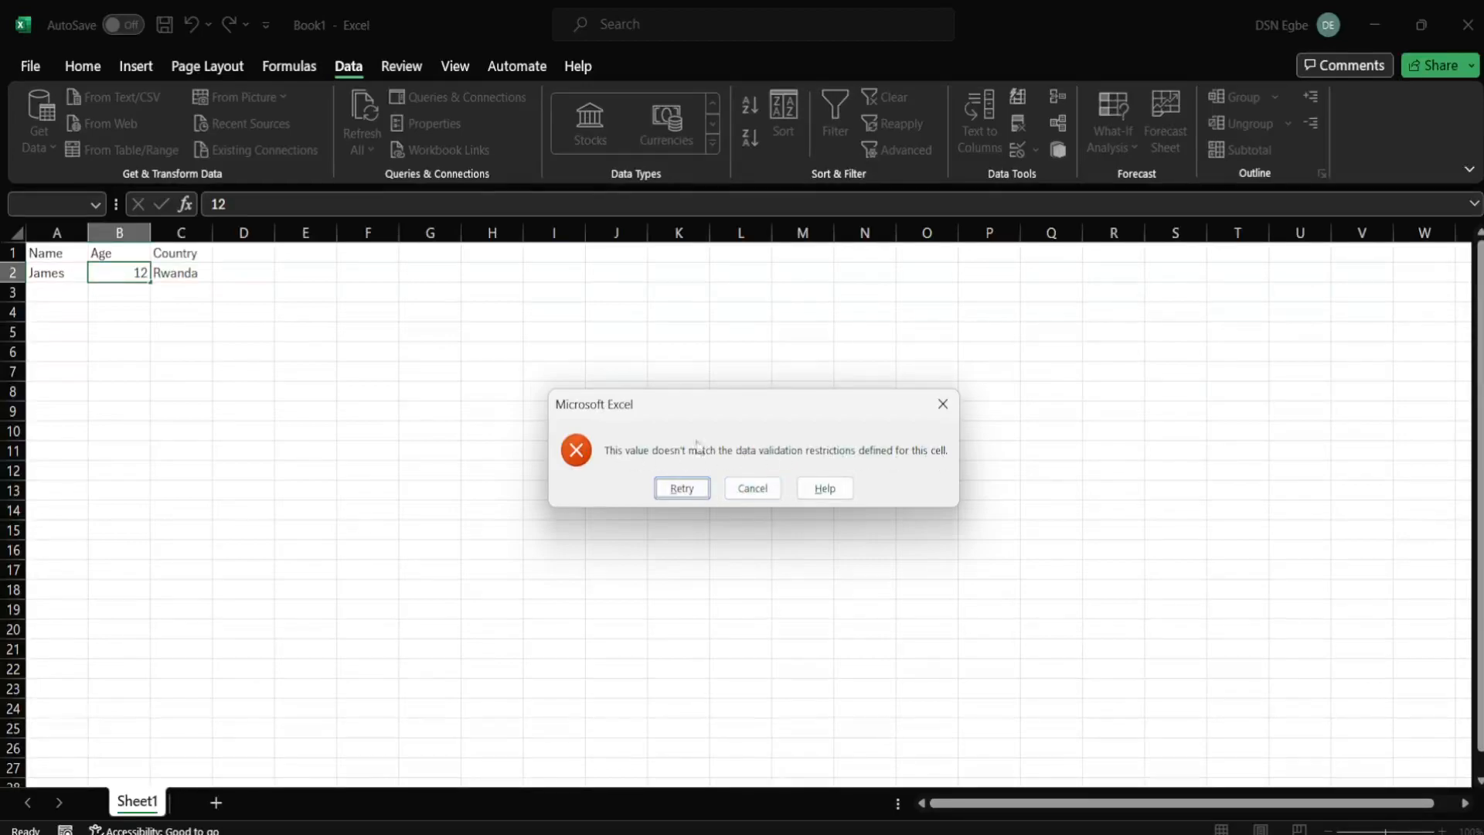
click(752, 487)
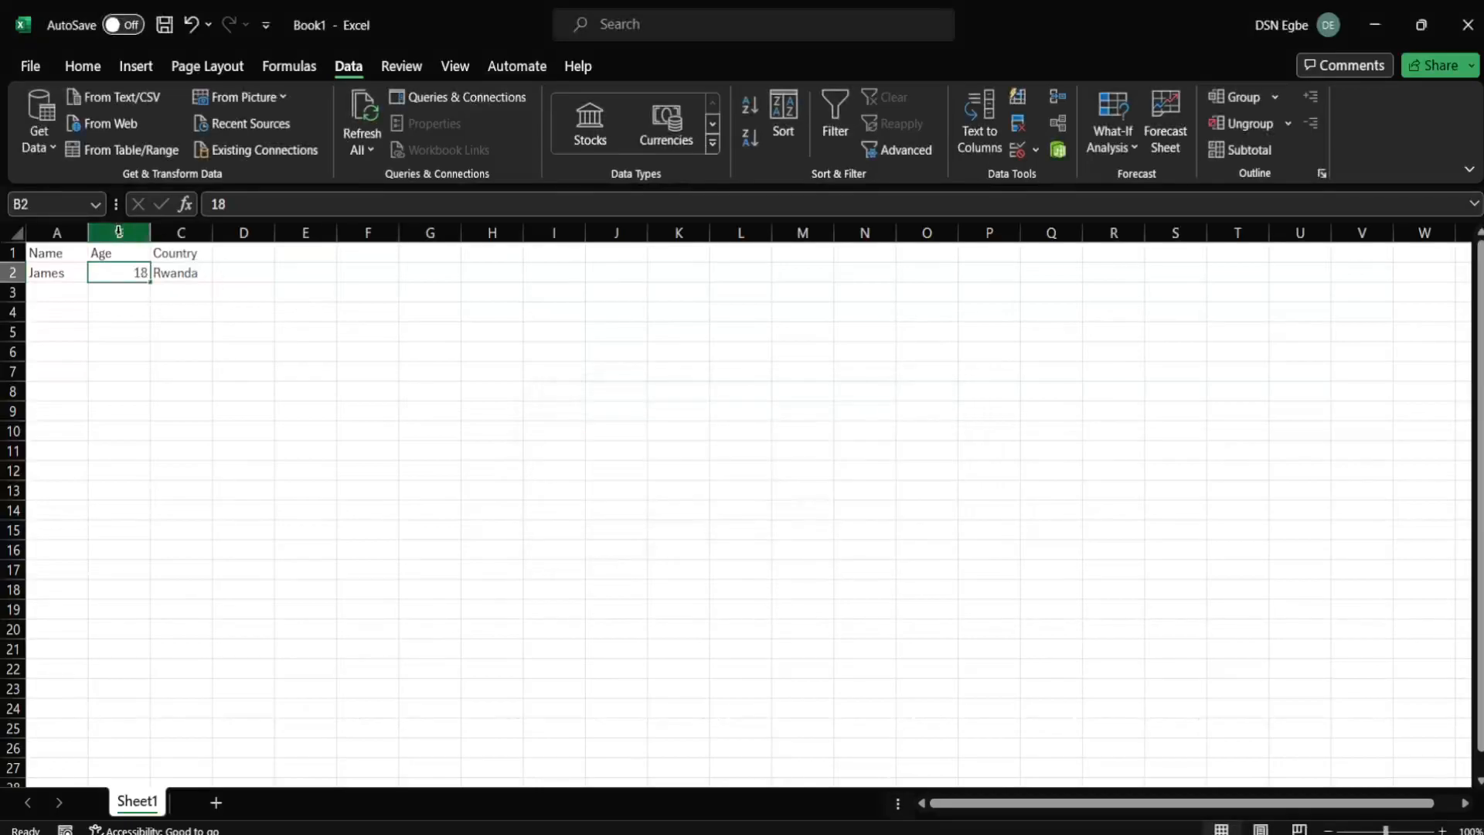
Step: Open the error alert settings of the Name column's data validation and title the alert "Invalid Input"
click(56, 232)
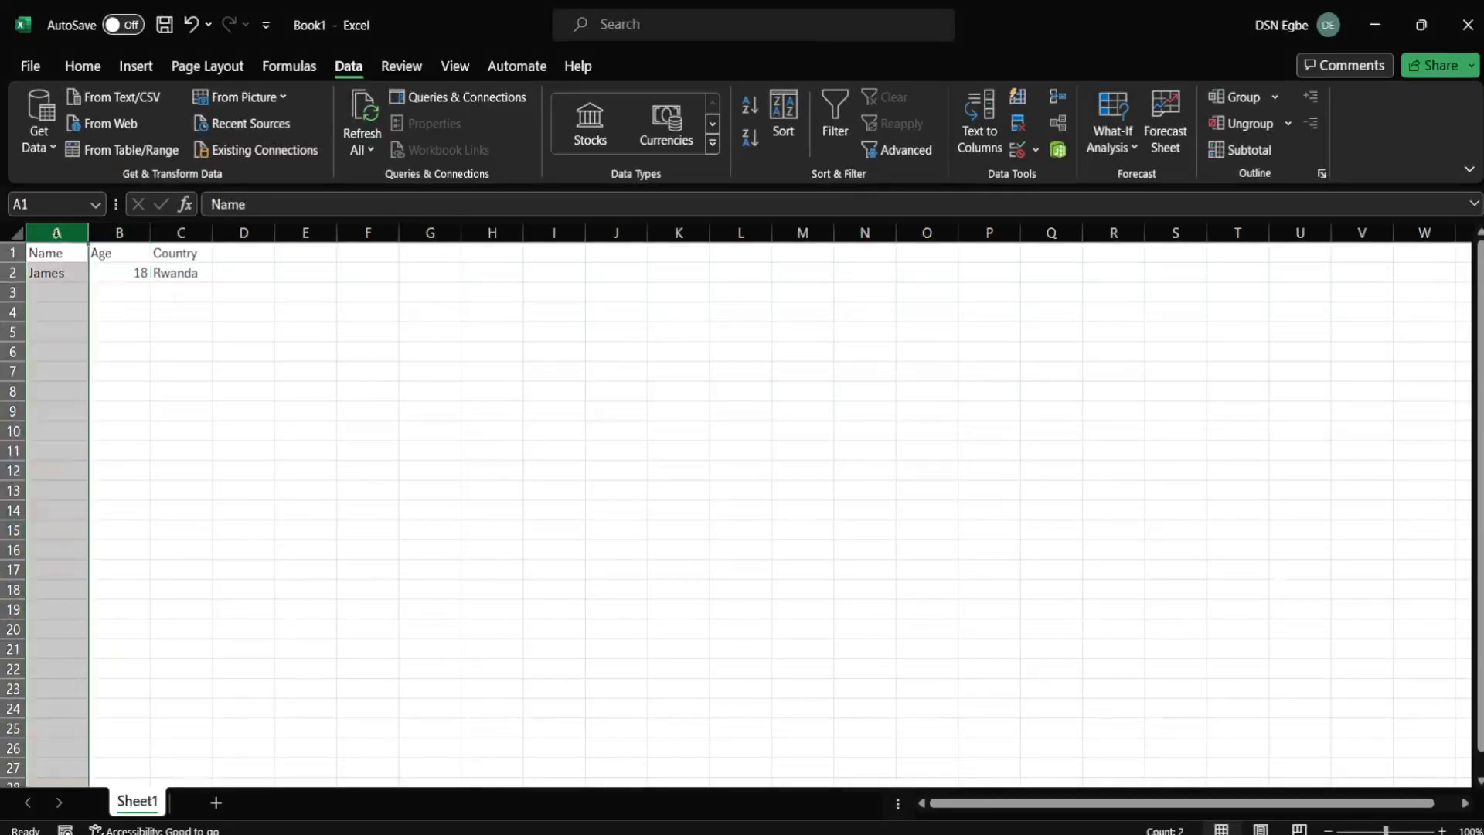
click(1015, 155)
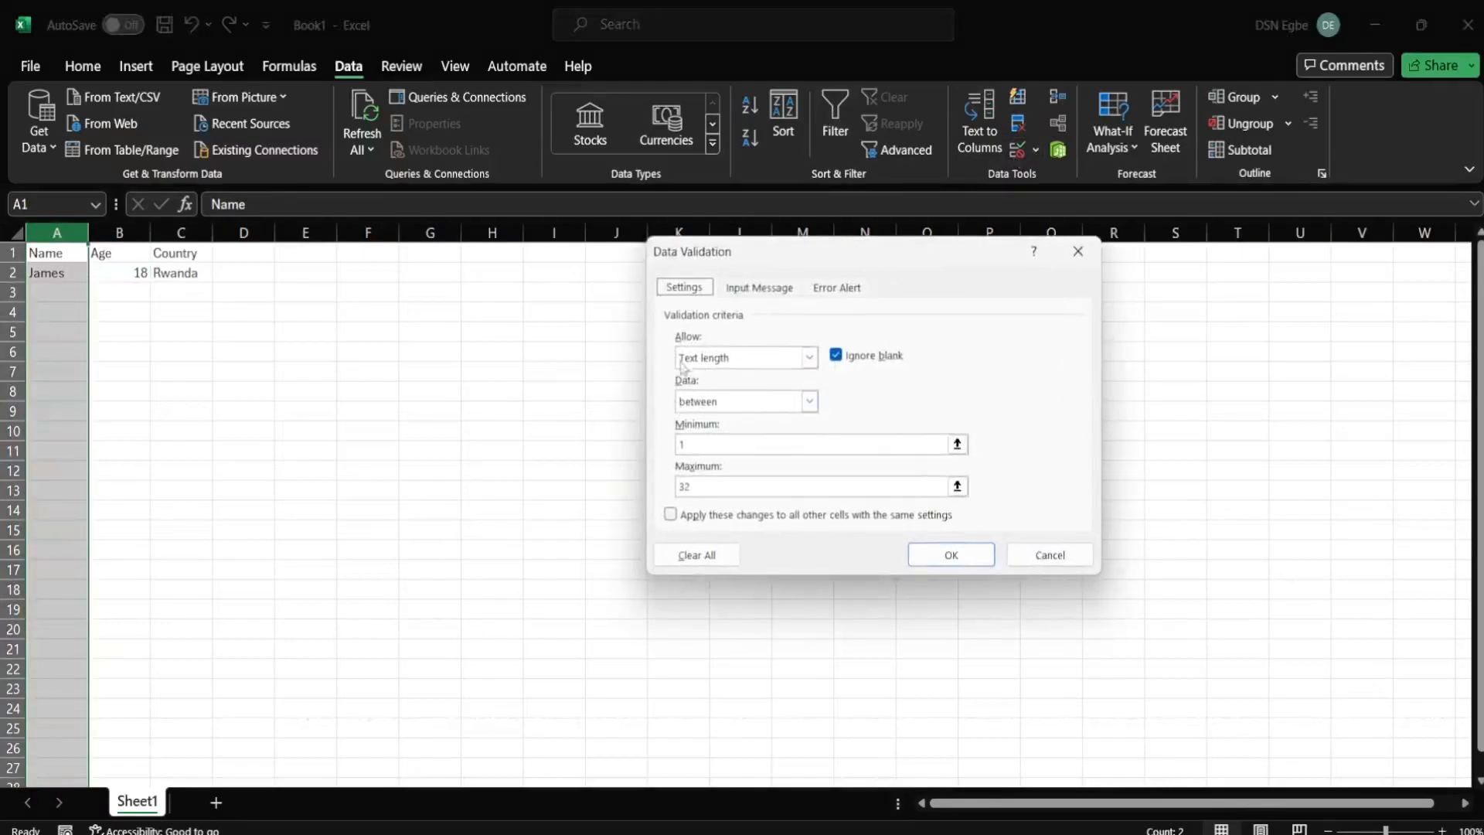
click(844, 288)
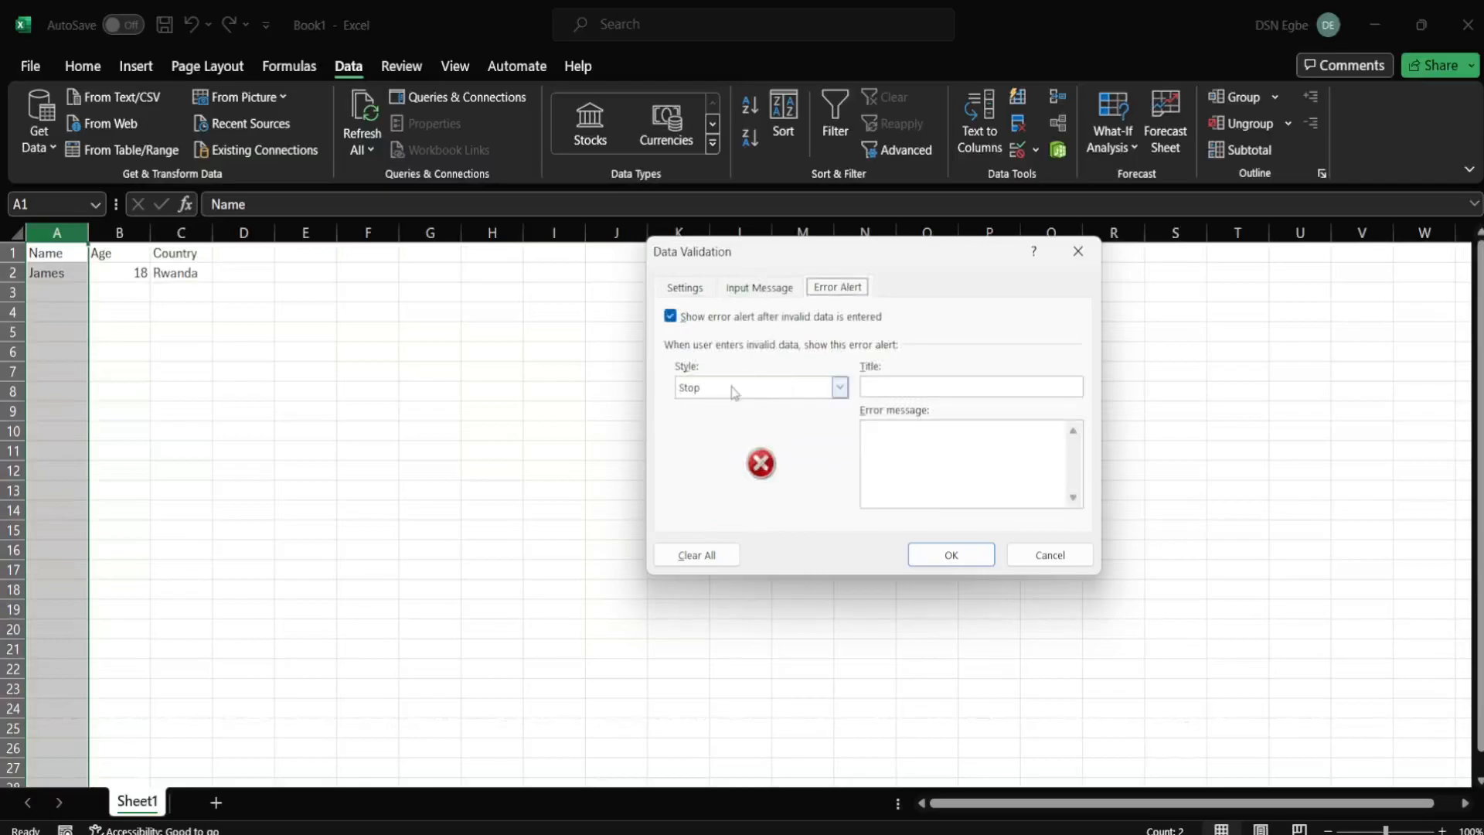
click(922, 381)
text(Invalid Input)
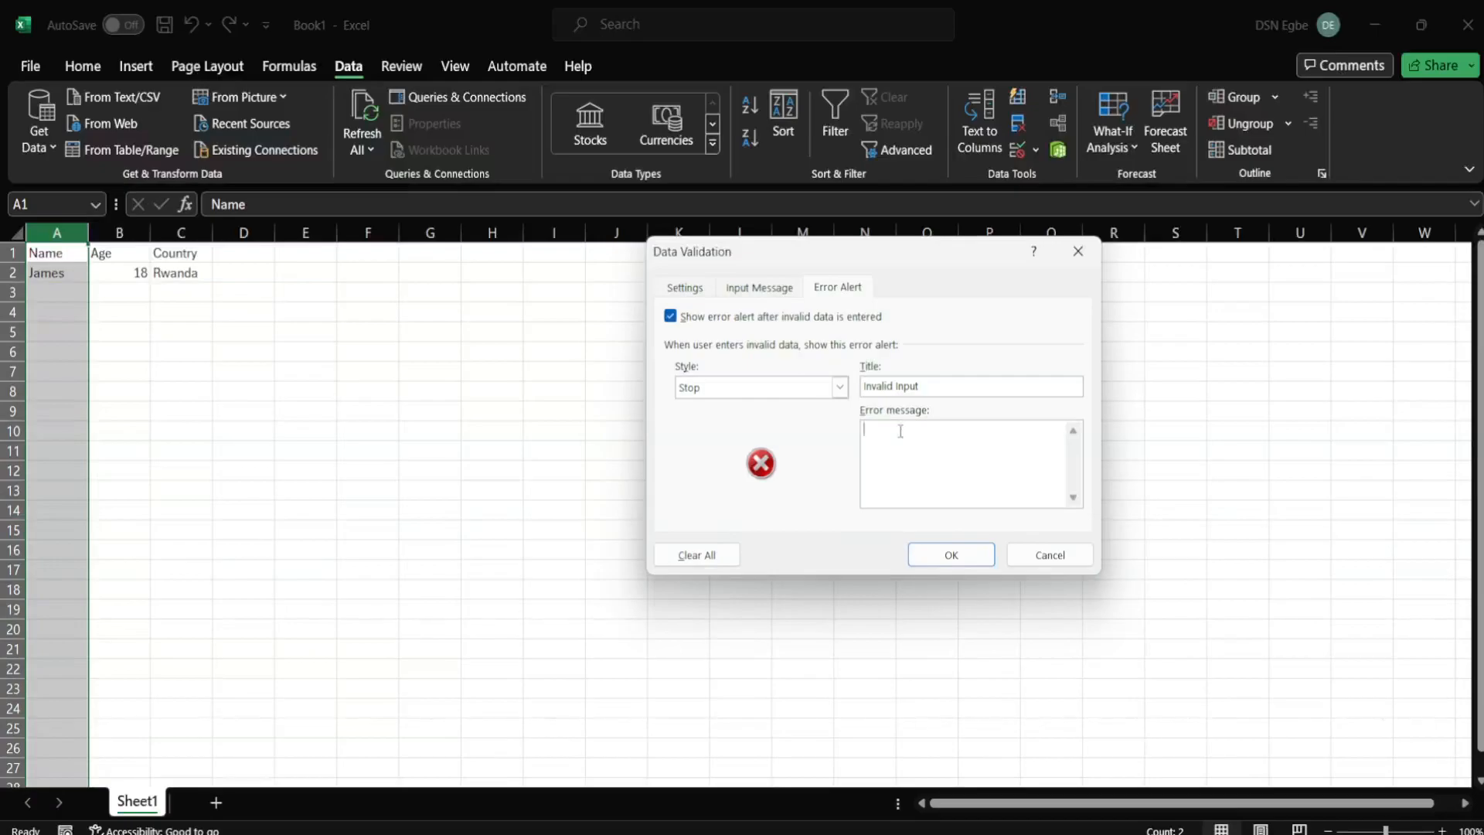
Step: Set the Name column's error message to "You need words between 1 to 32 characters" and apply the validation settings
click(900, 430)
text(You need)
key(BackSpace)
key(BackSpace)
key(BackSpace)
text(eed words between 2 to)
key(BackSpace)
key(BackSpace)
key(BackSpace)
key(BackSpace)
key(BackSpace)
text(1 to 32 characters)
click(938, 558)
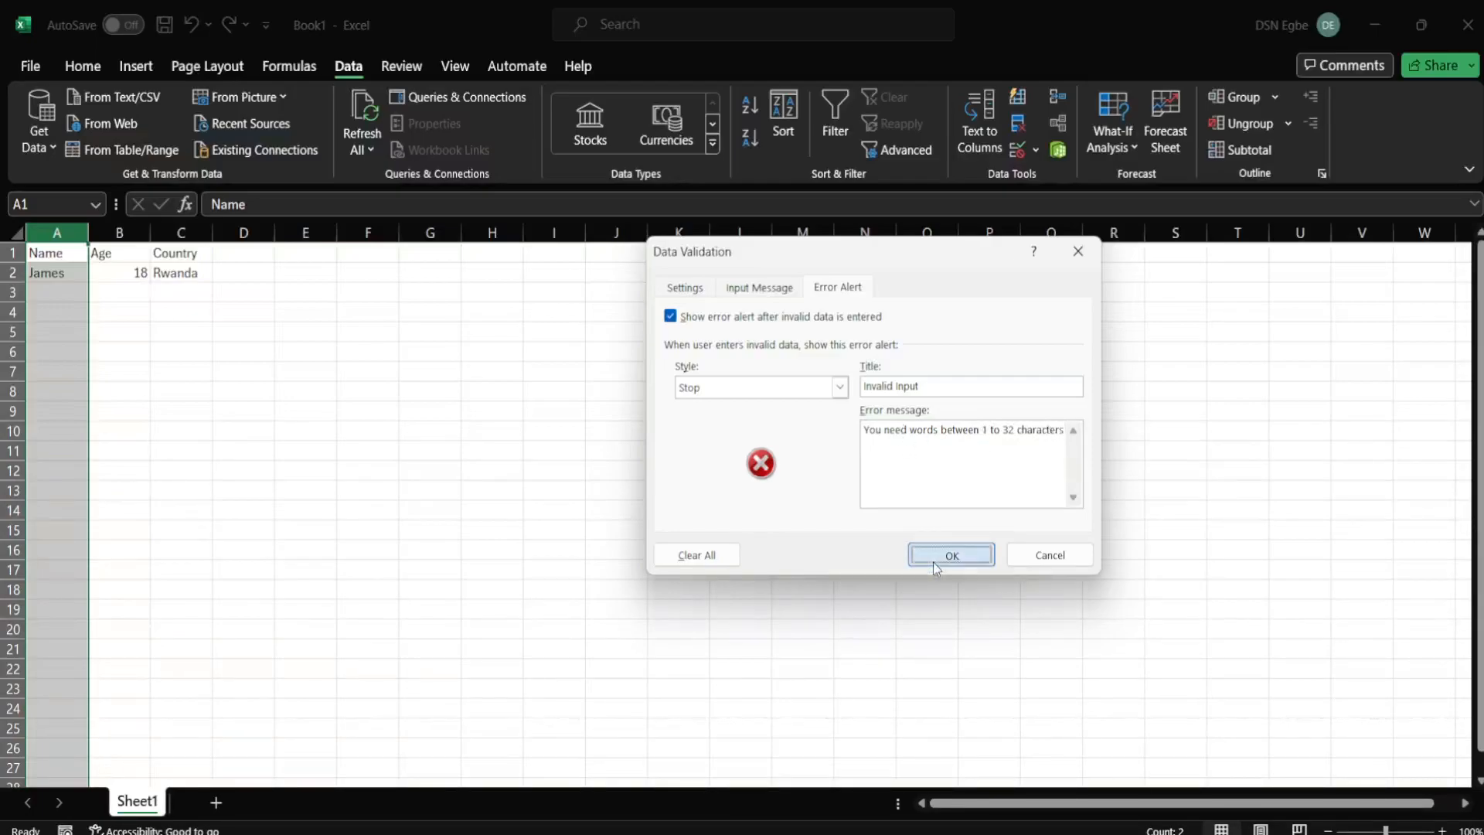
Step: Test the custom alert by trying to append "jd d dfkhdfkhdkfdf dfhdfkhdfkdf dfhdkfdkfhdkfhd" to cell A2, and cancel the edit
click(61, 272)
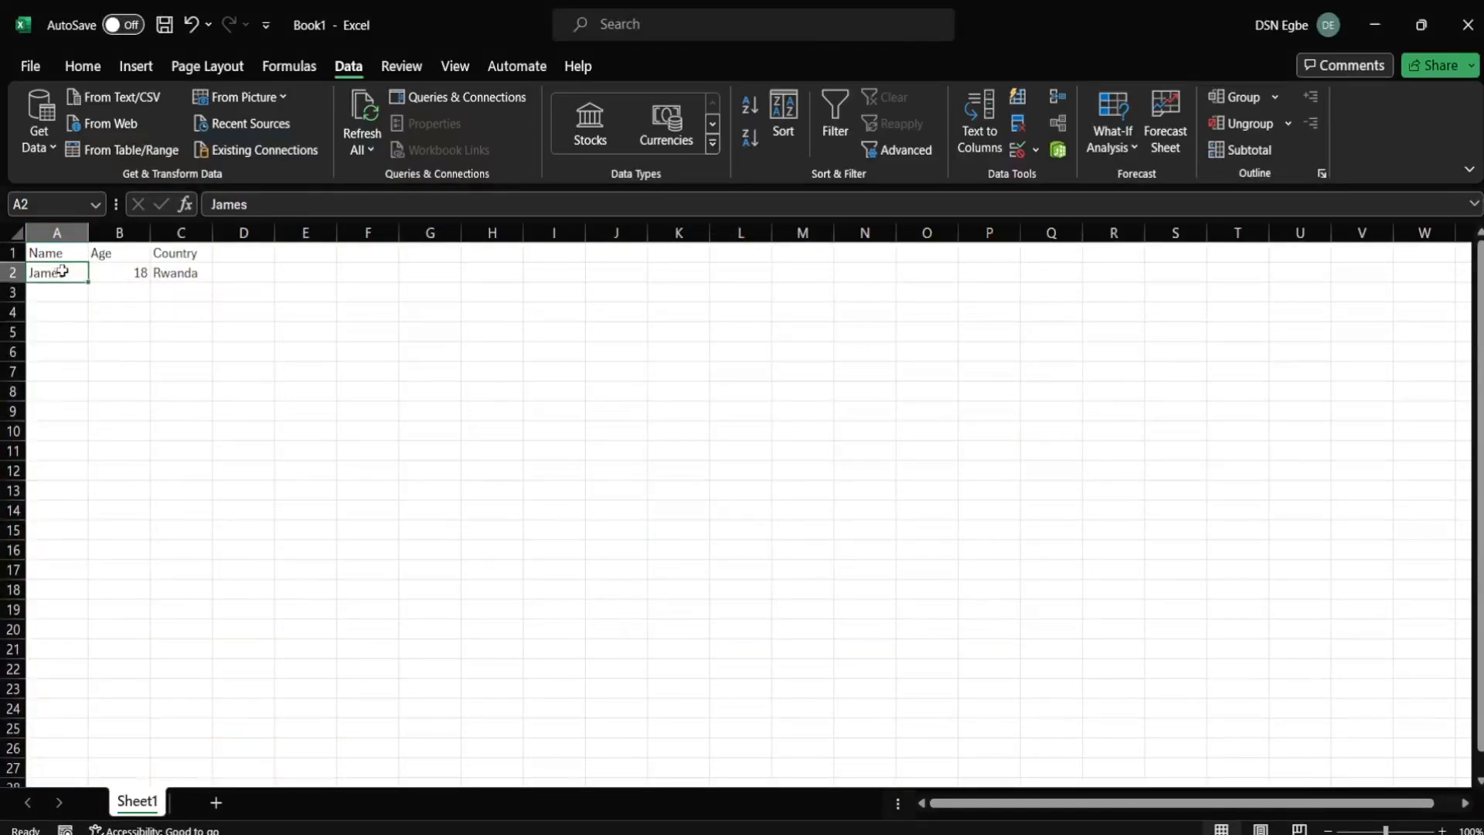
double_click(68, 272)
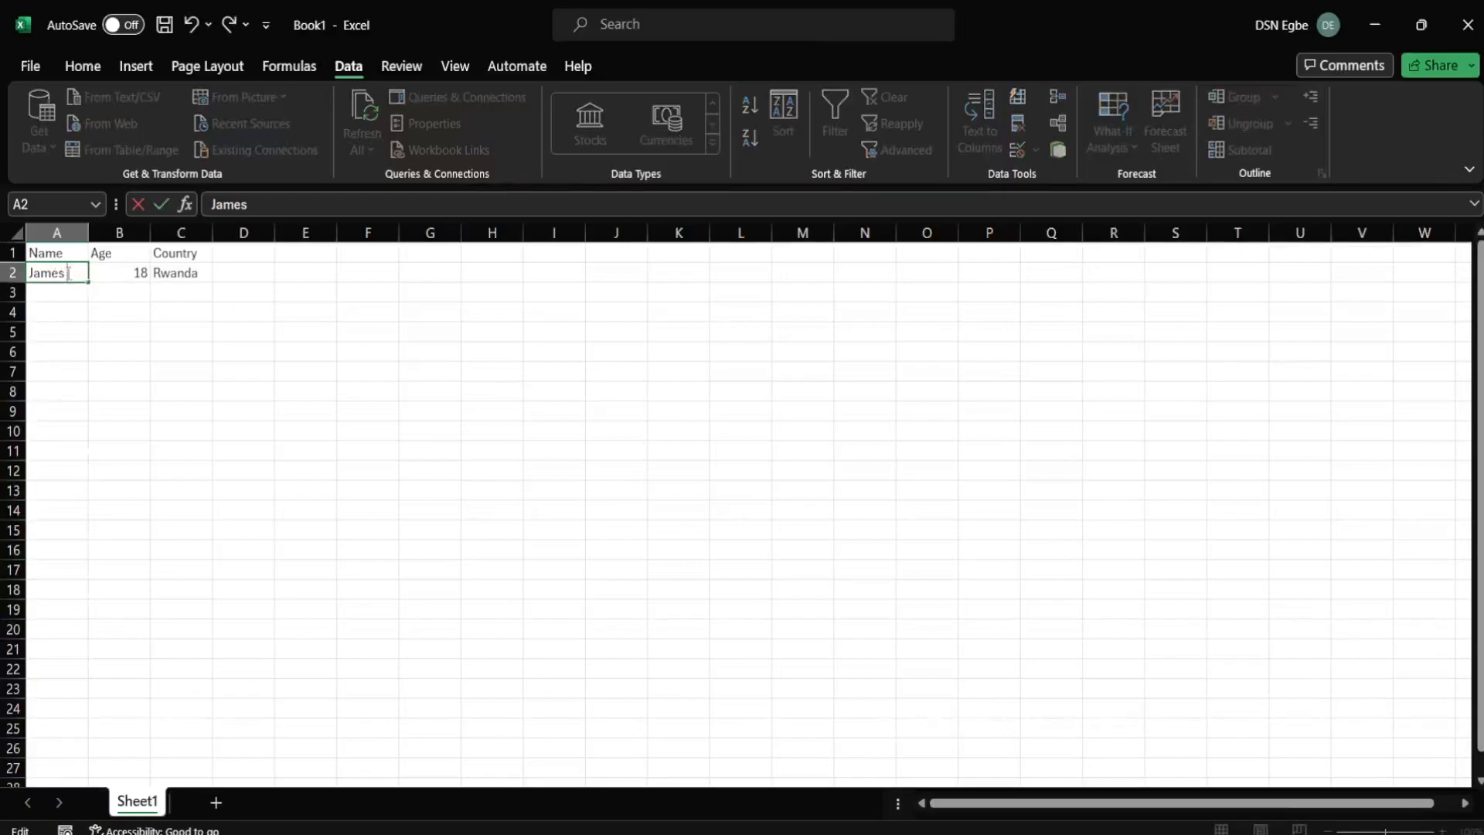
text(jd d dfkhdfkhdkfd)
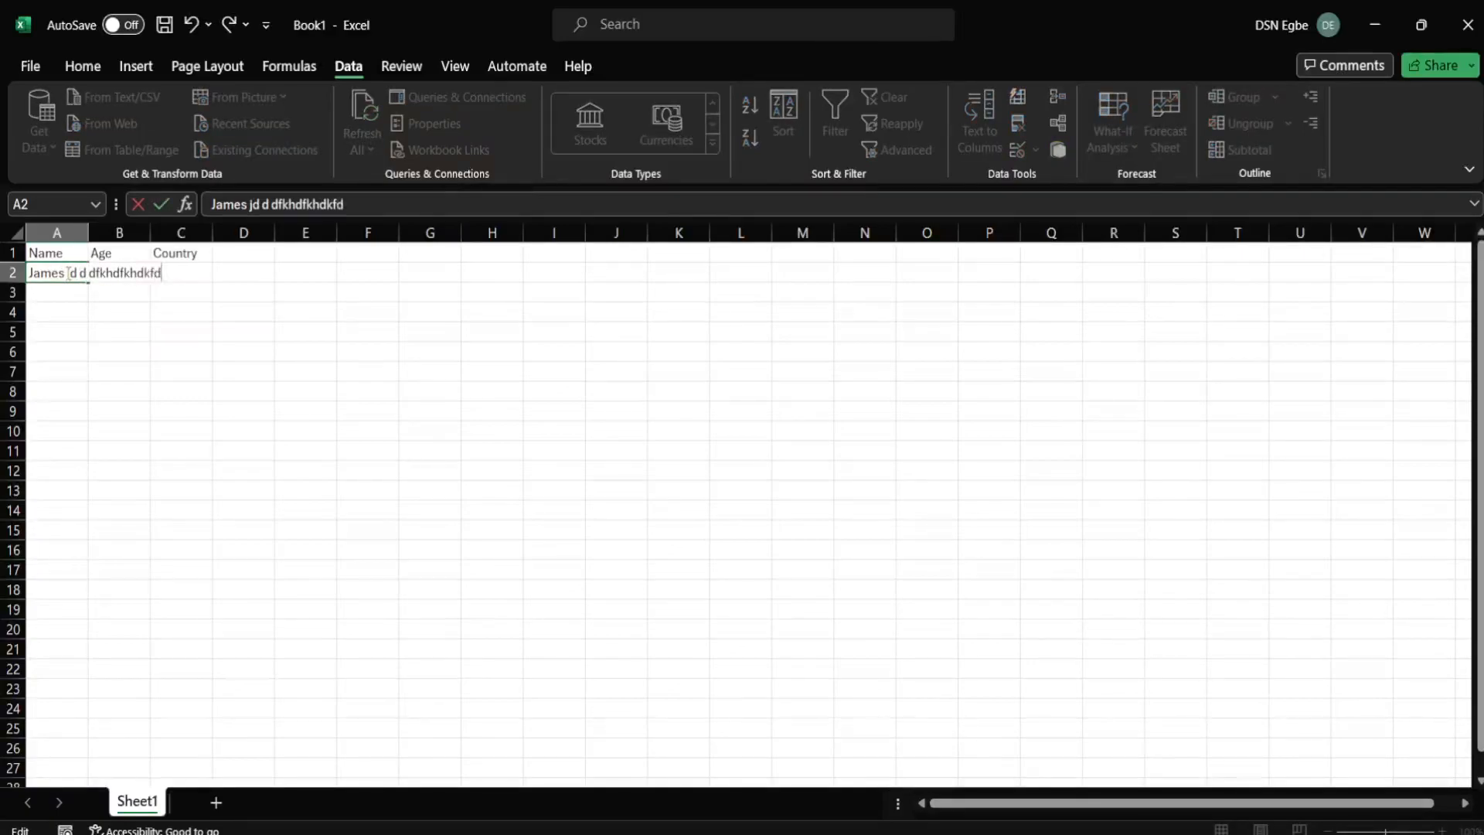
text(f dfhdfkhdfkdf dfhdkfdkfhdkfhd)
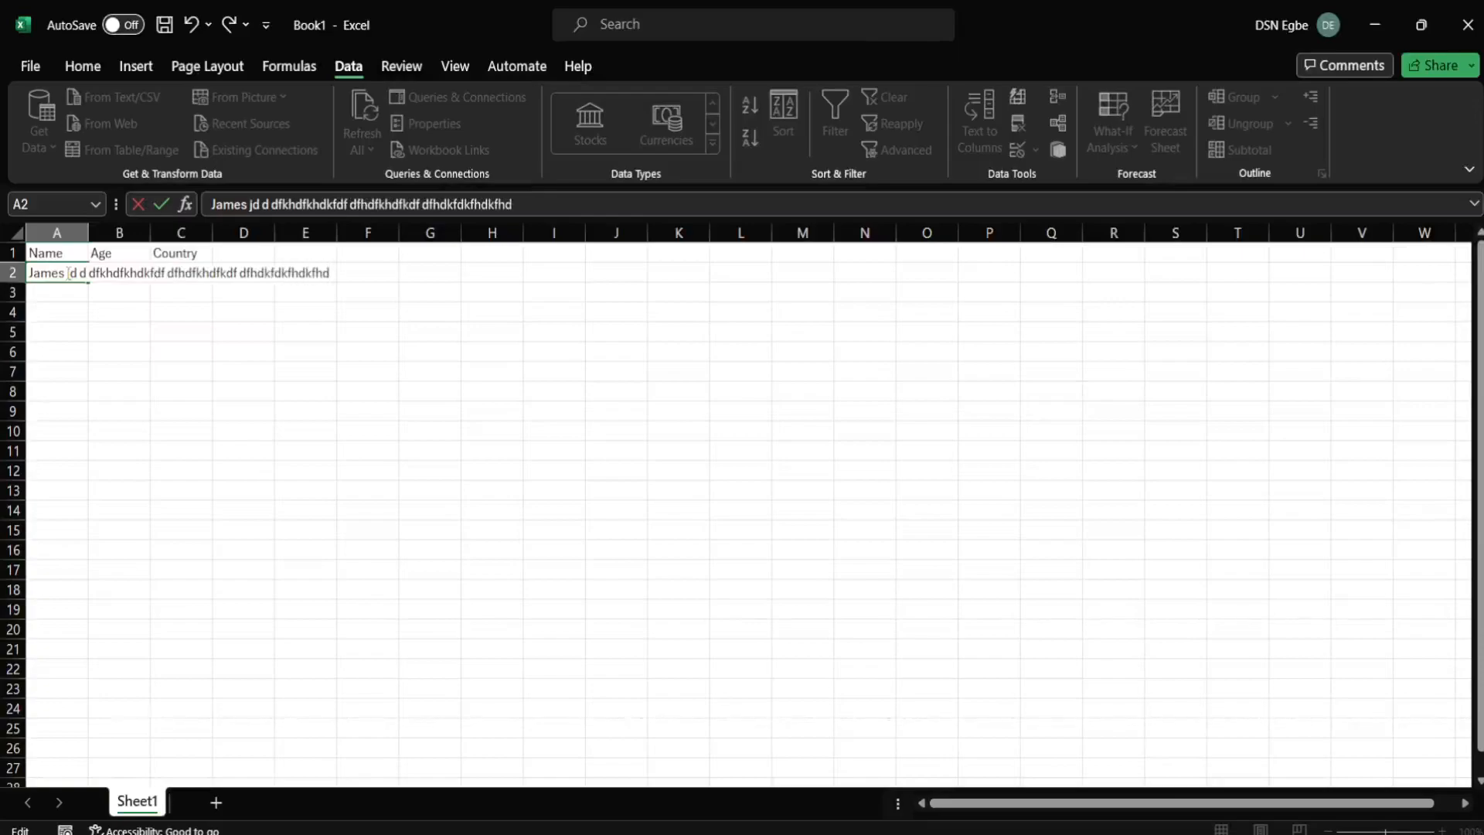
key(Return)
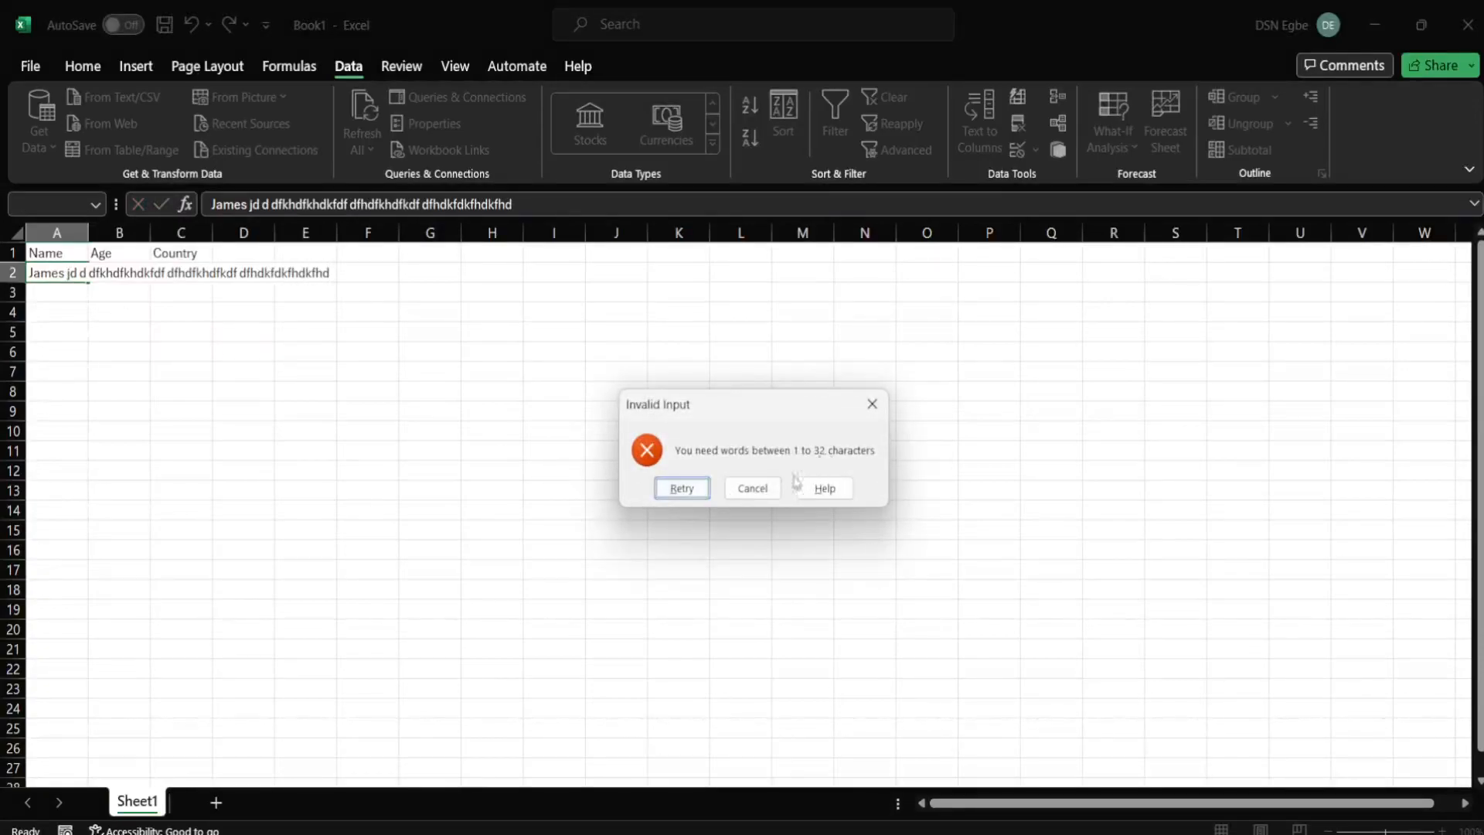
click(752, 488)
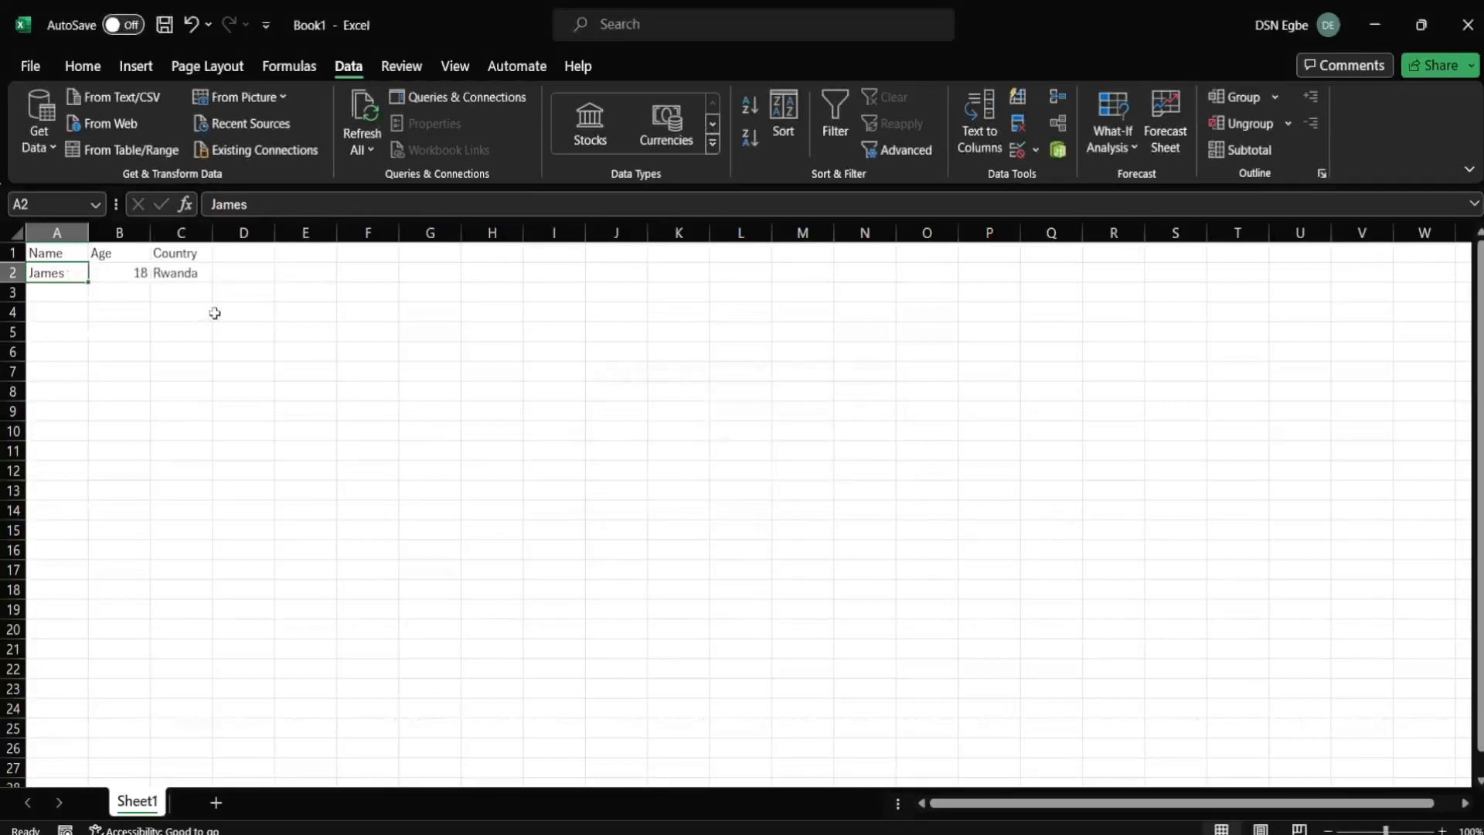
Step: Open the error alert settings of the Age column's data validation and title the alert "Invalid Range"
click(133, 232)
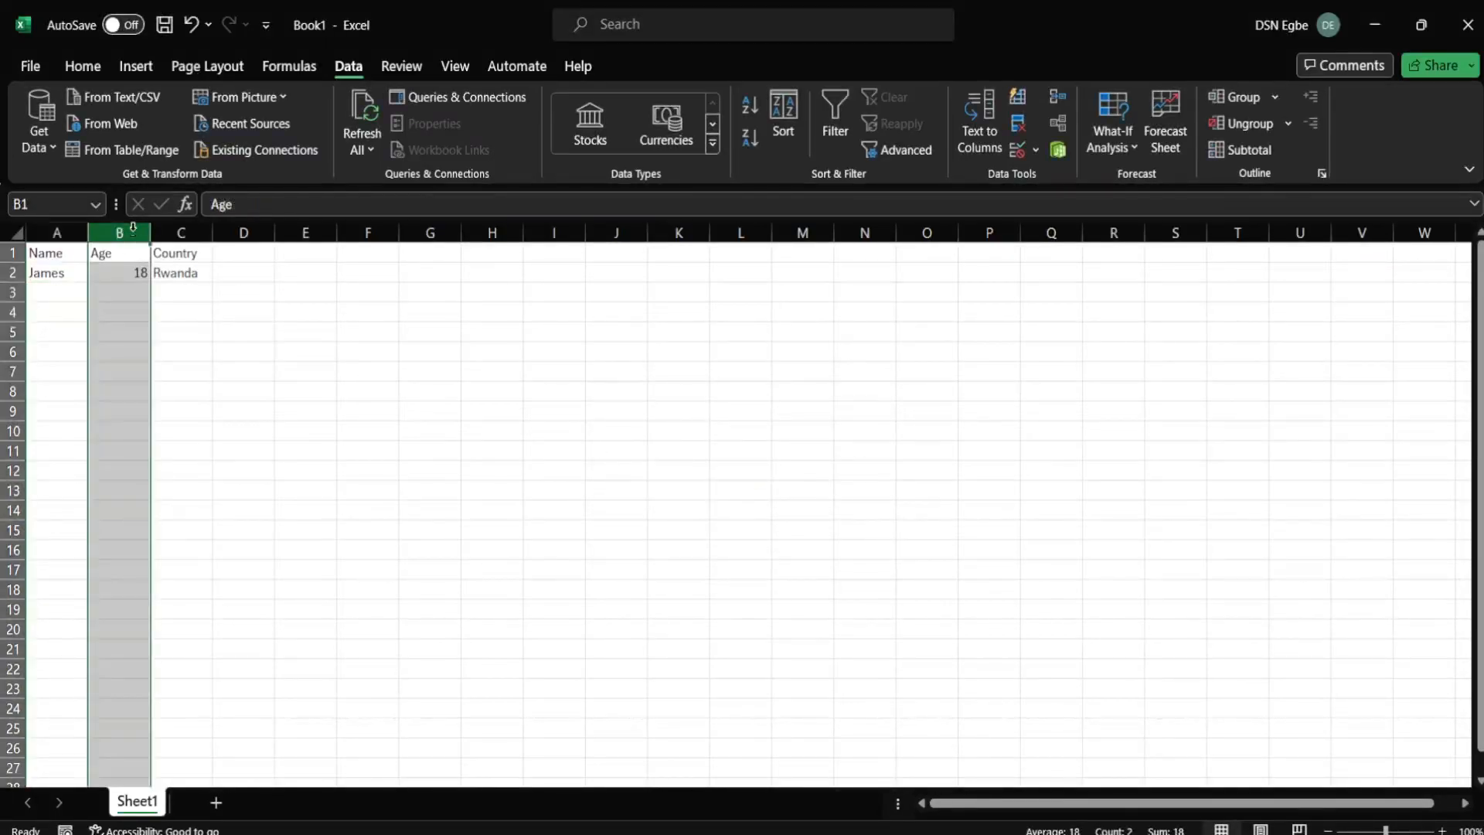
click(1015, 149)
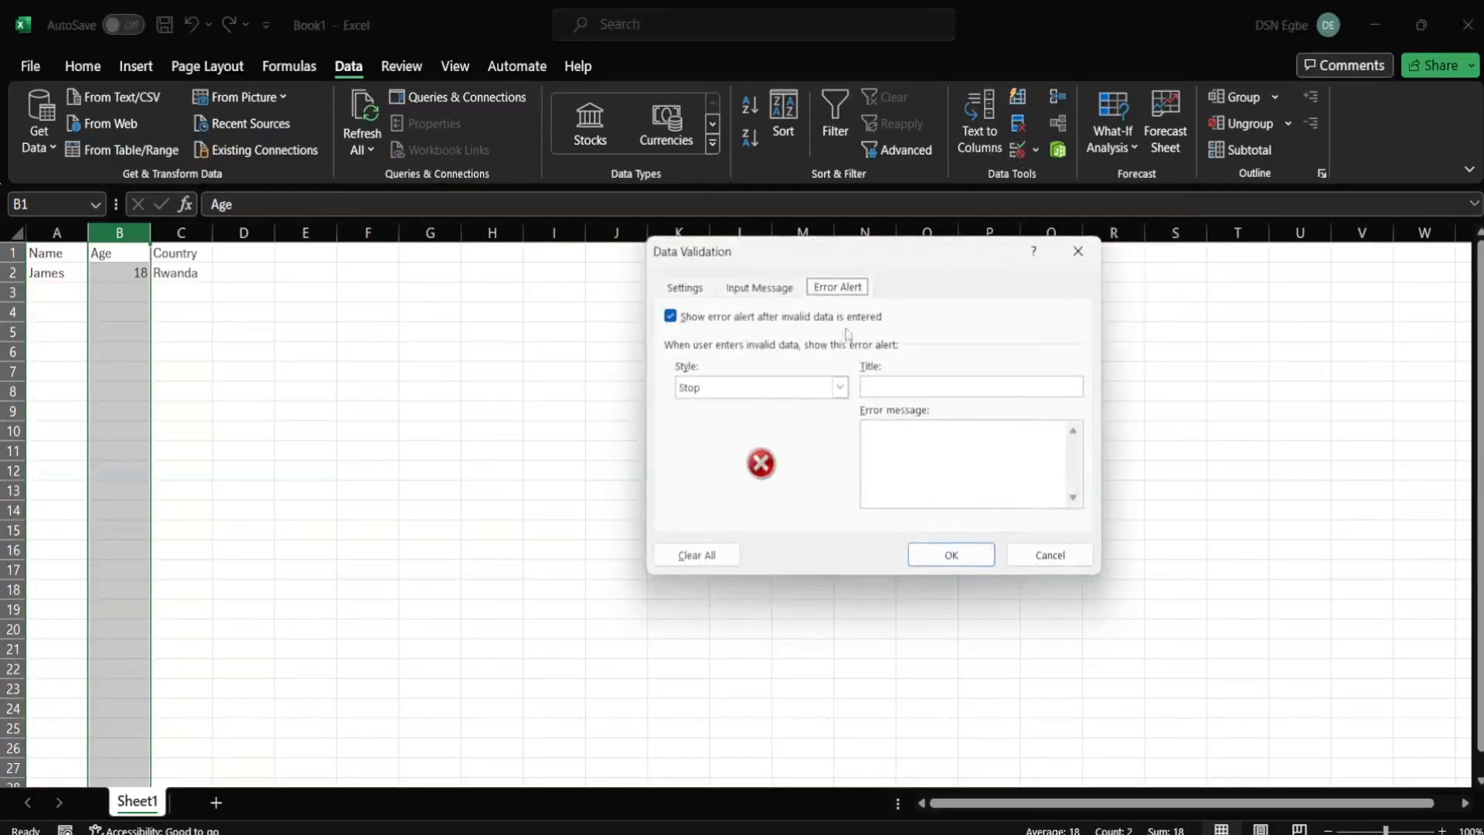
click(890, 394)
text(Invalid Range)
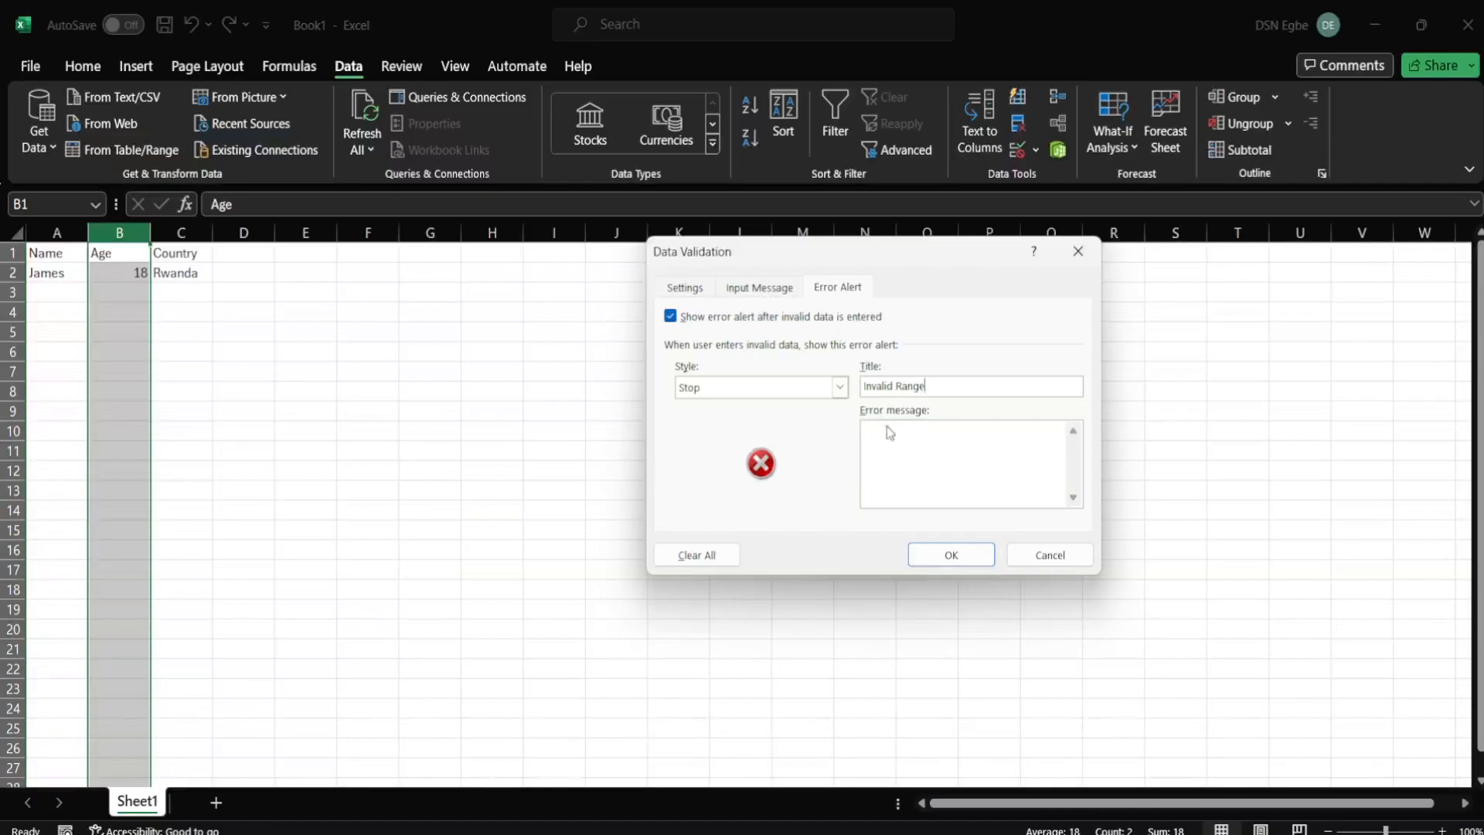
Step: Set the Age column's error message to "Age need to be between 18 and 60 years old" and apply the validation settings
text(You need to be twe)
key(BackSpace)
key(BackSpace)
key(BackSpace)
key(BackSpace)
key(BackSpace)
key(BackSpace)
key(BackSpace)
key(BackSpace)
key(BackSpace)
key(BackSpace)
key(BackSpace)
key(BackSpace)
key(BackSpace)
key(BackSpace)
key(BackSpace)
key(BackSpace)
key(BackSpace)
key(BackSpace)
text(Age need to be between 18 and 60 years old)
click(963, 557)
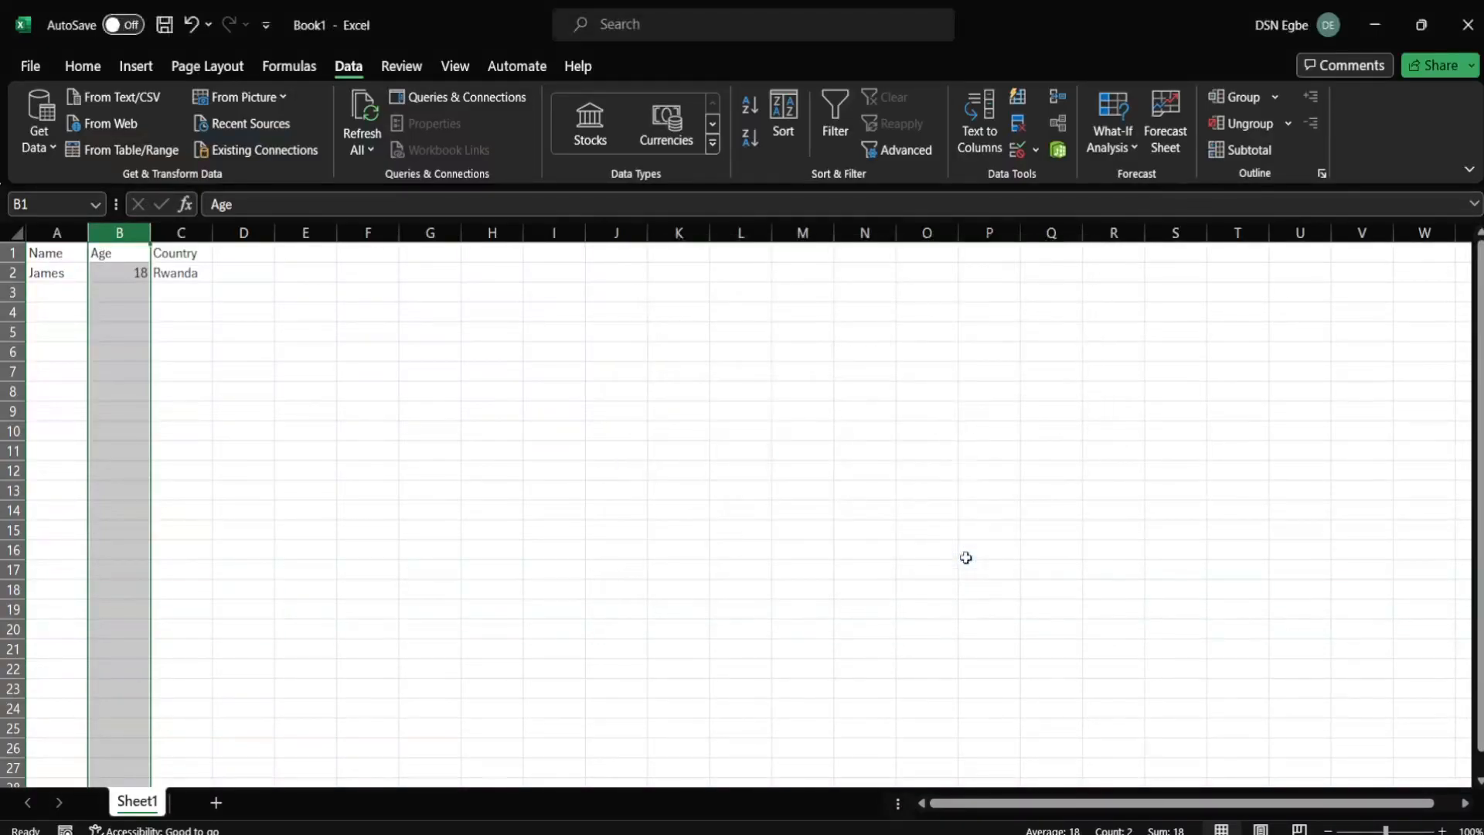
Step: Test the custom age alert by trying to change cell B2 to 12, and cancel the edit
double_click(119, 274)
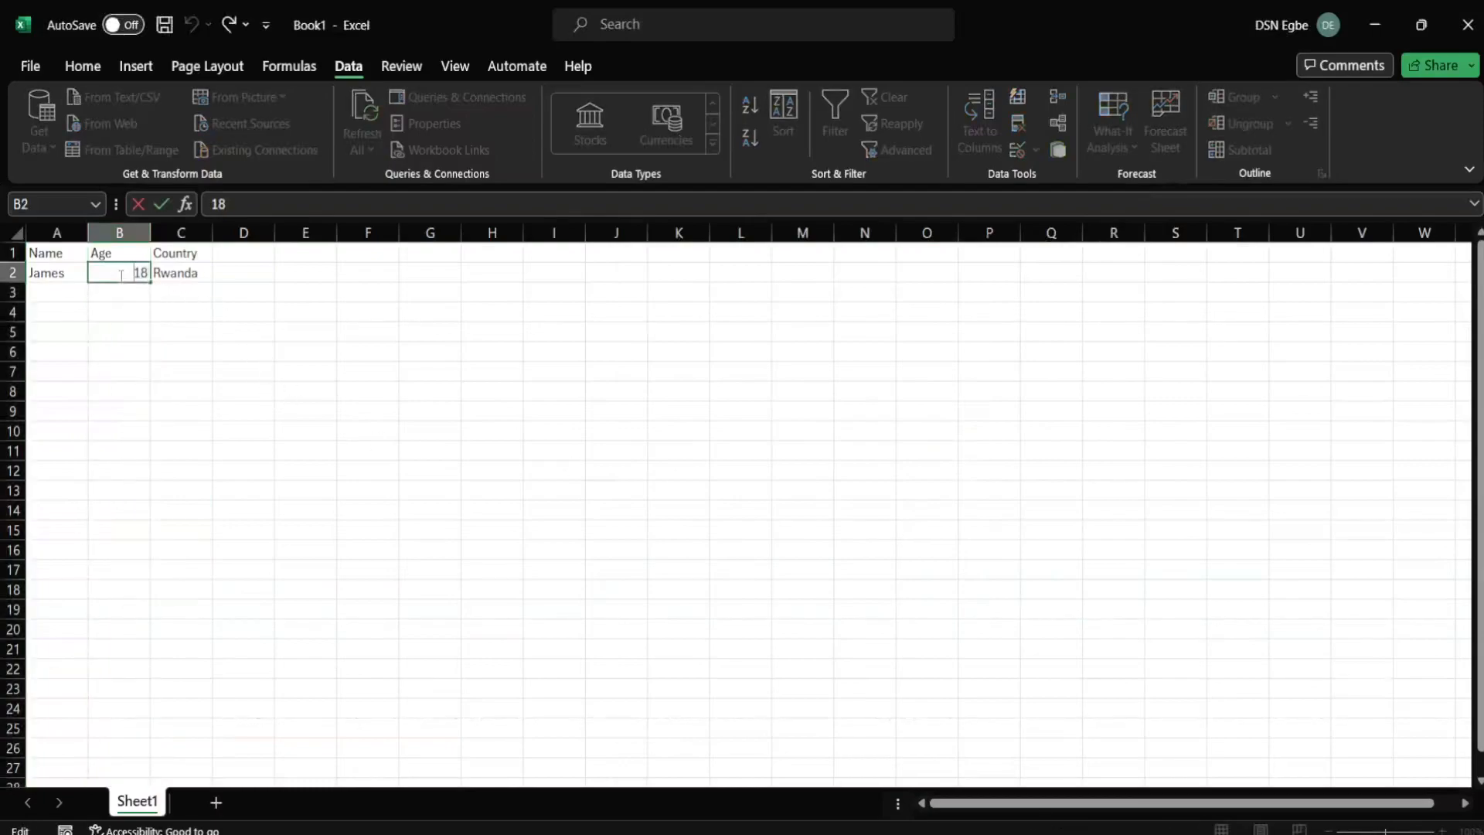
key(BackSpace)
text(2)
key(Return)
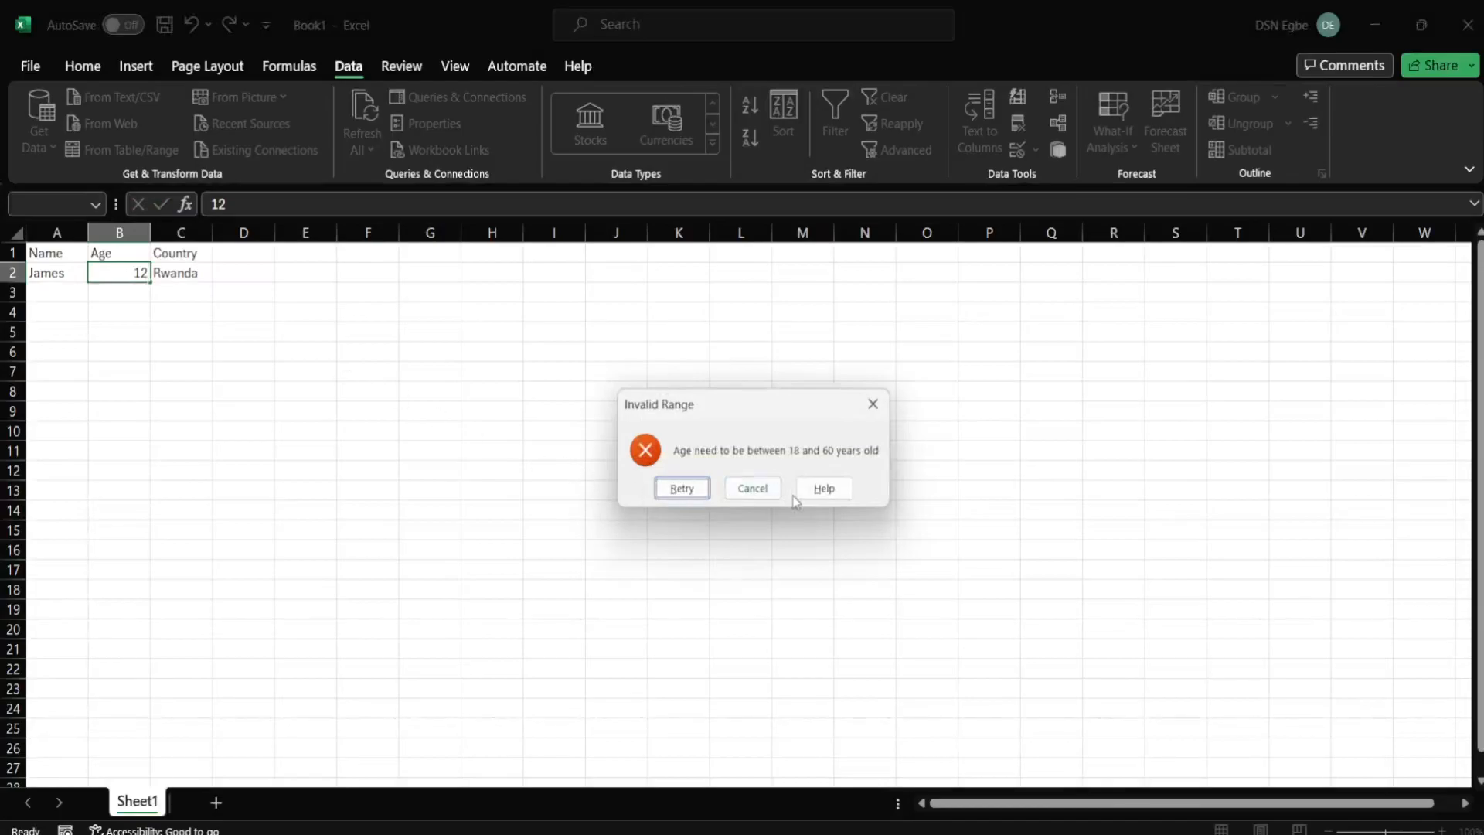
click(765, 490)
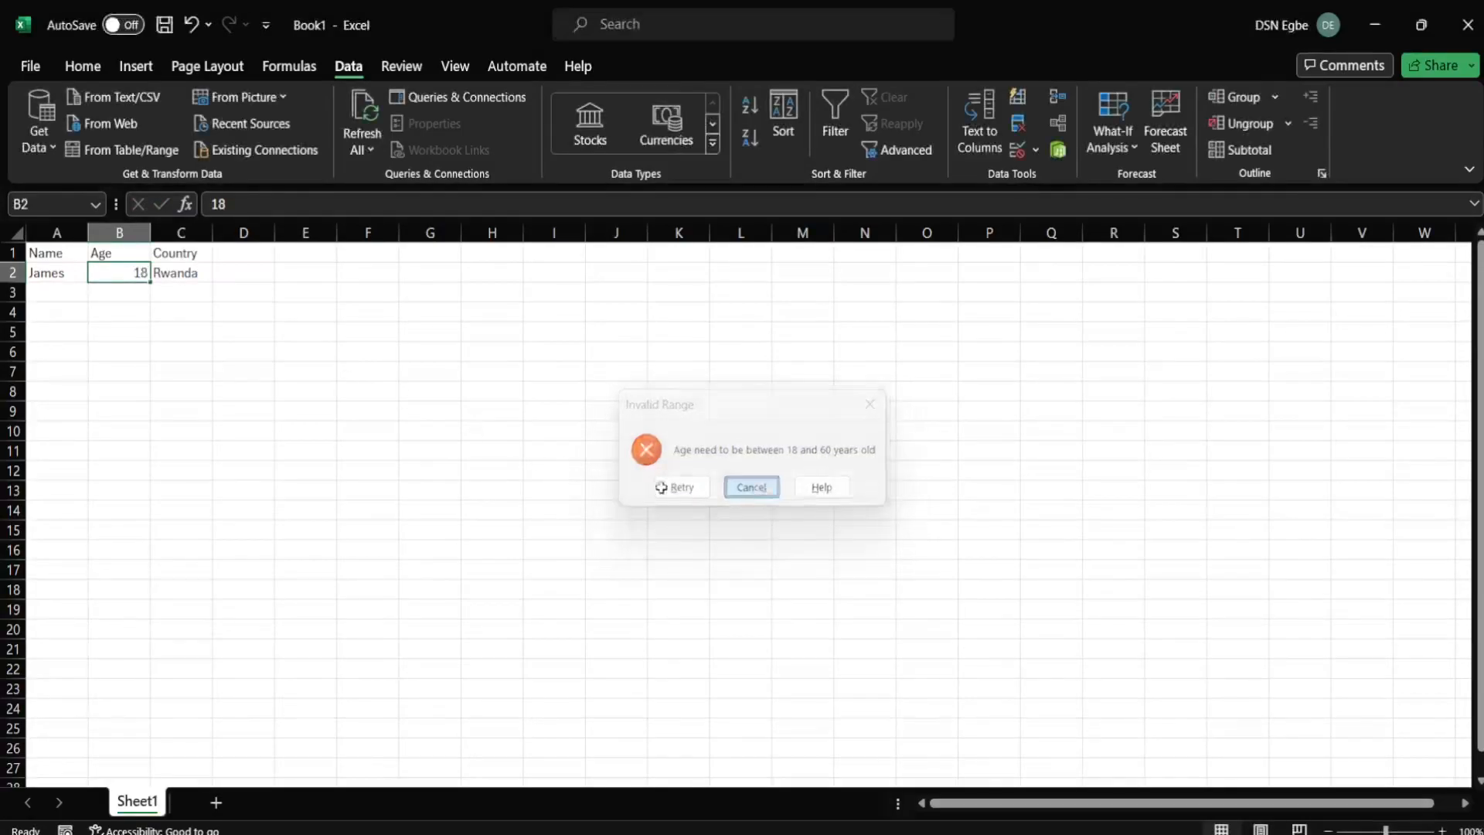
Step: Open the error alert settings of the Country column's data validation and title the alert "Invalid Selection"
click(191, 268)
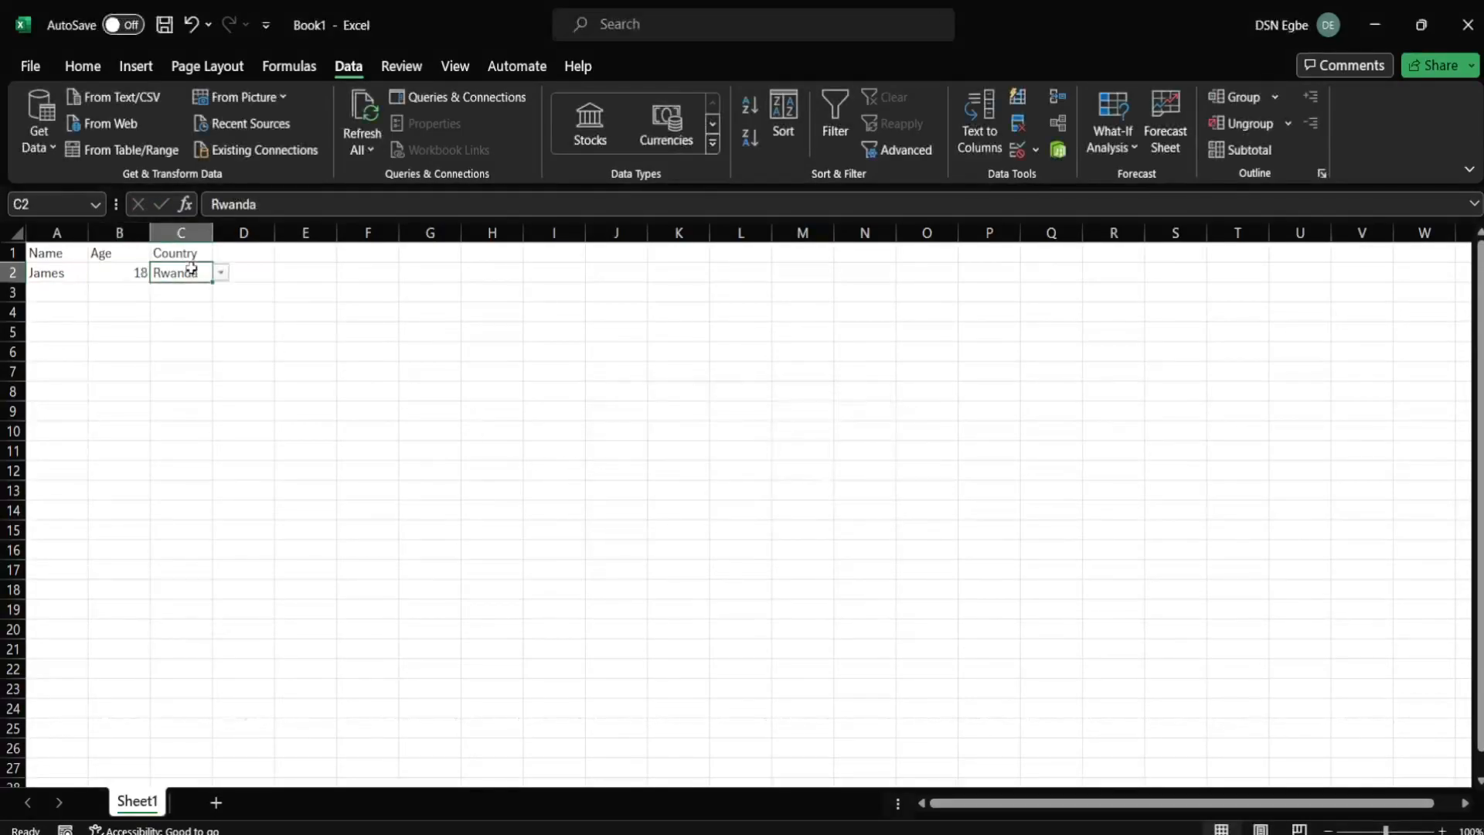
click(183, 231)
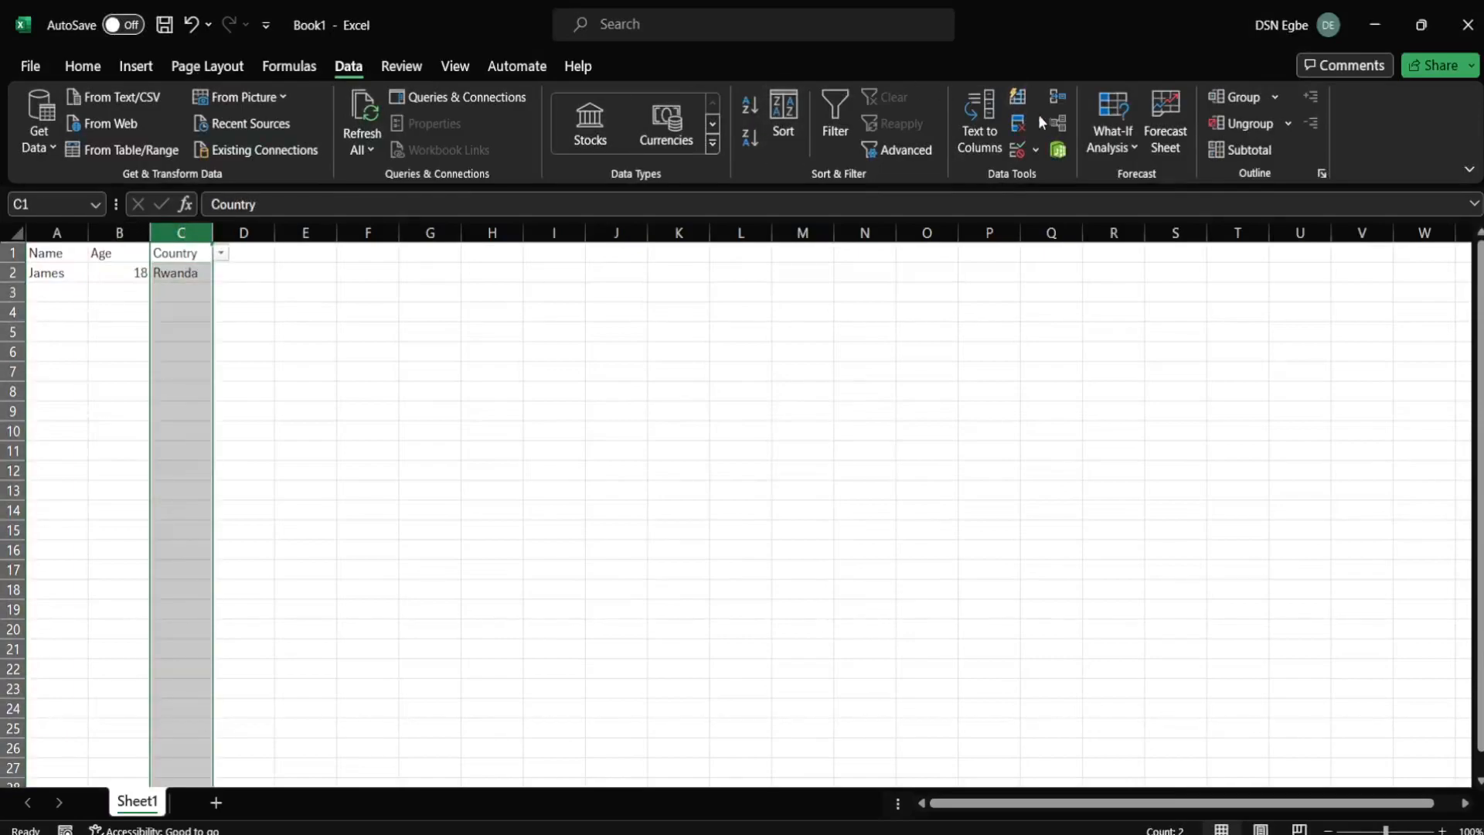
click(1017, 146)
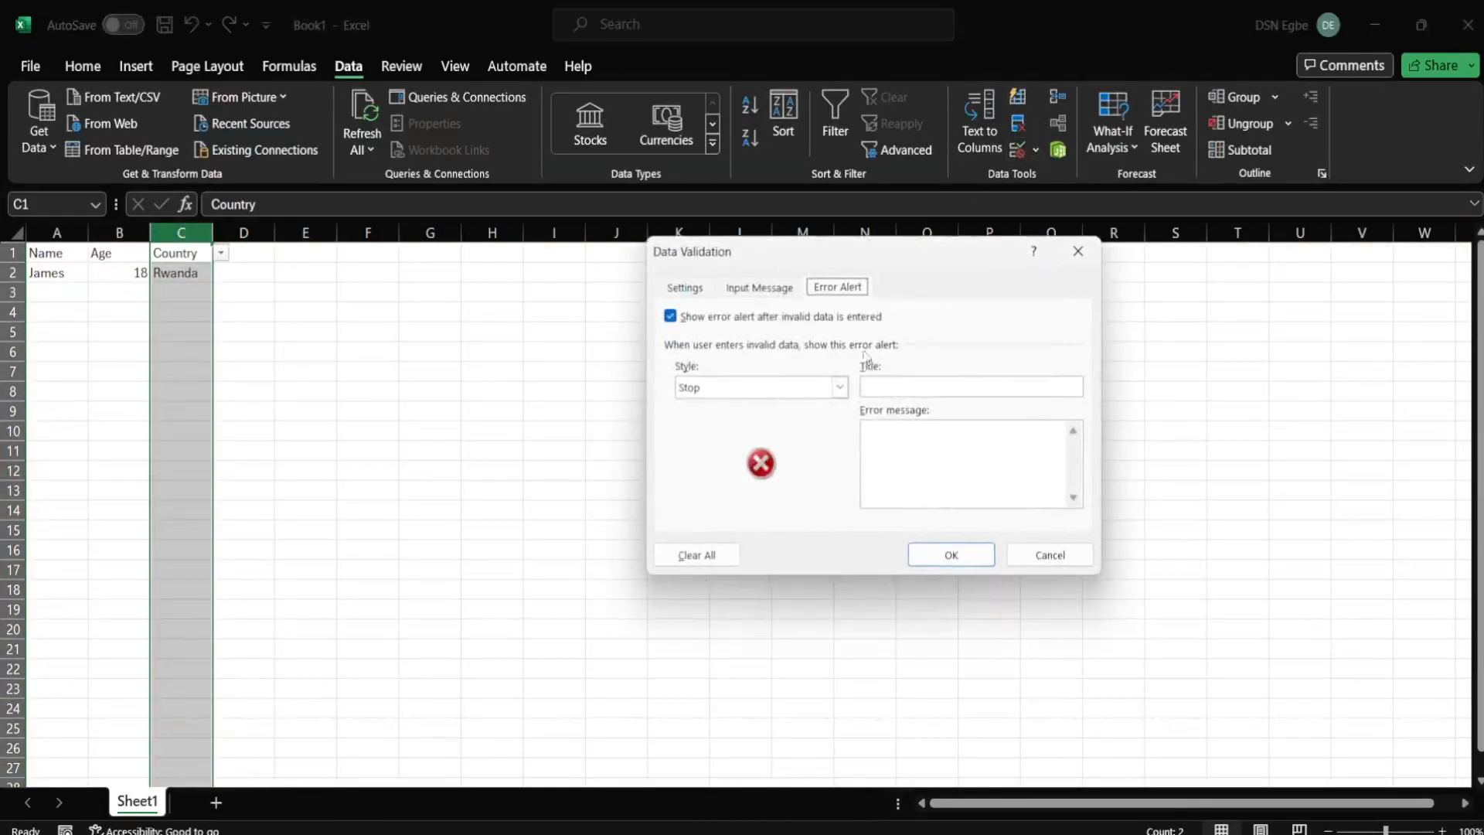
click(894, 388)
text(Invalid Selection)
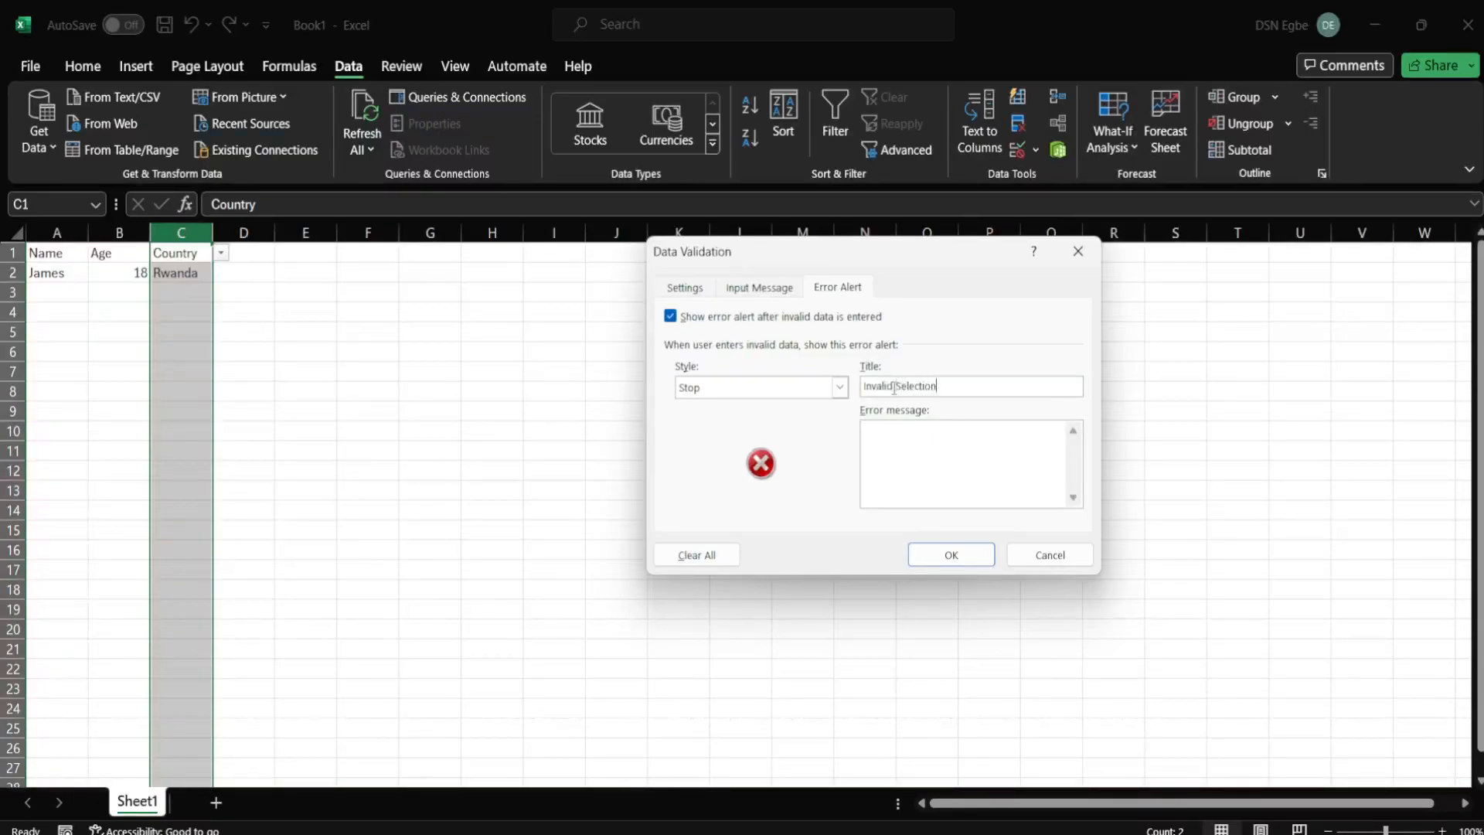
Step: Set the Country column's error message to "The specified country is not on the list" and apply the validation settings
click(886, 430)
text(The specified country is not on the list)
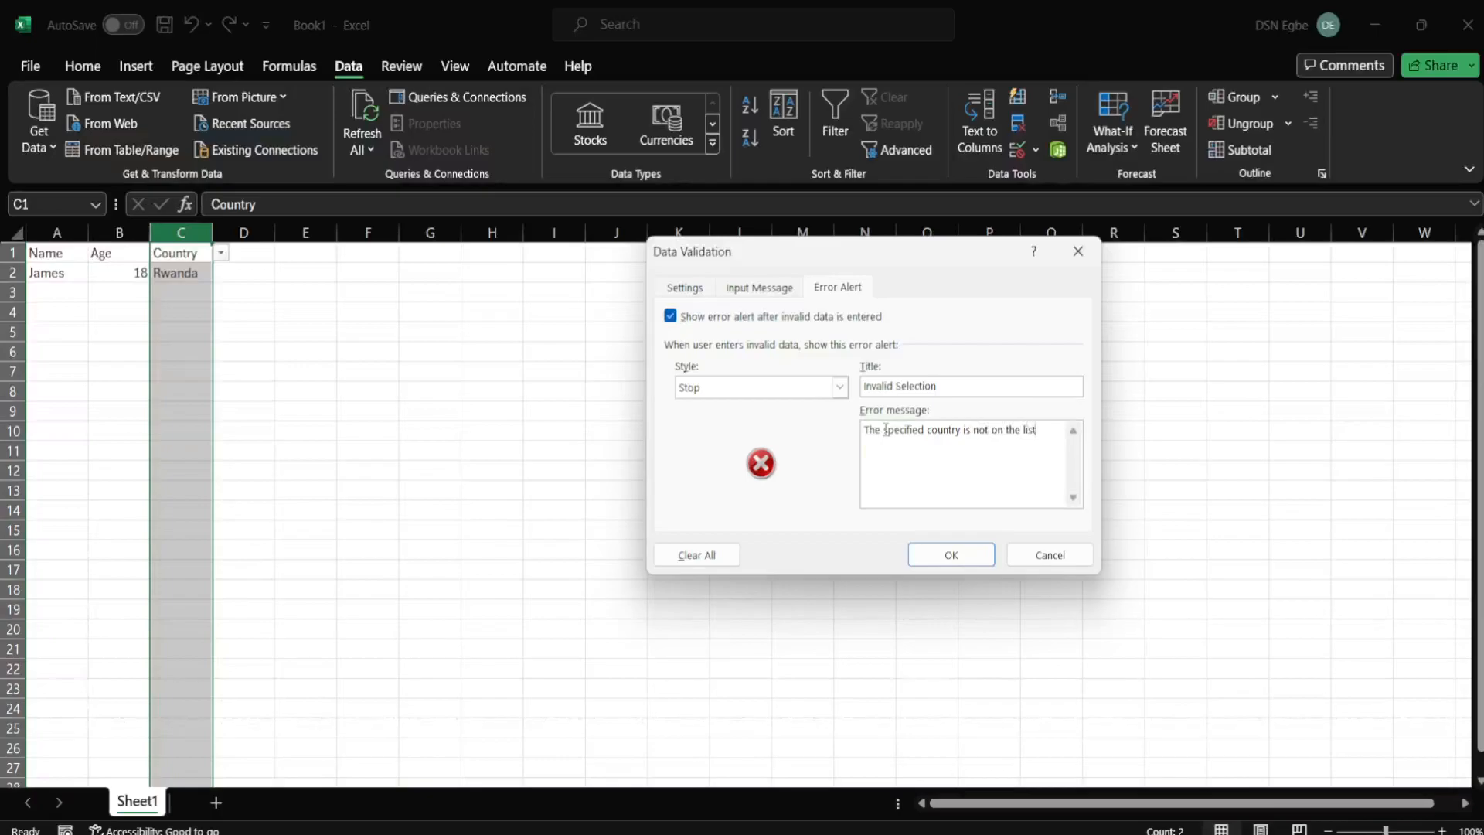
click(955, 555)
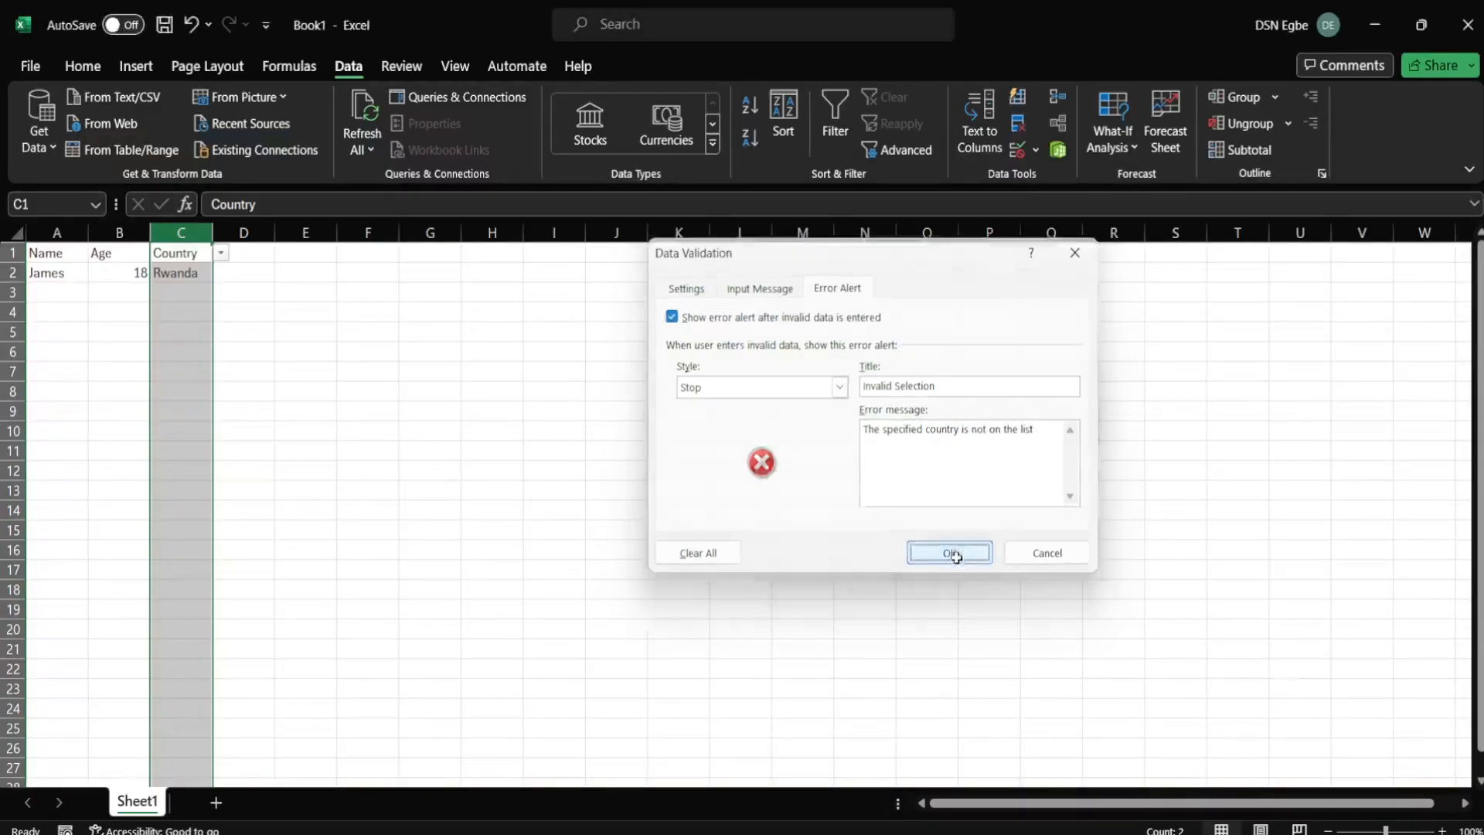
Step: Test the custom country alert by trying to replace the entry in cell C2 with "Ghana", and cancel the edit
click(188, 275)
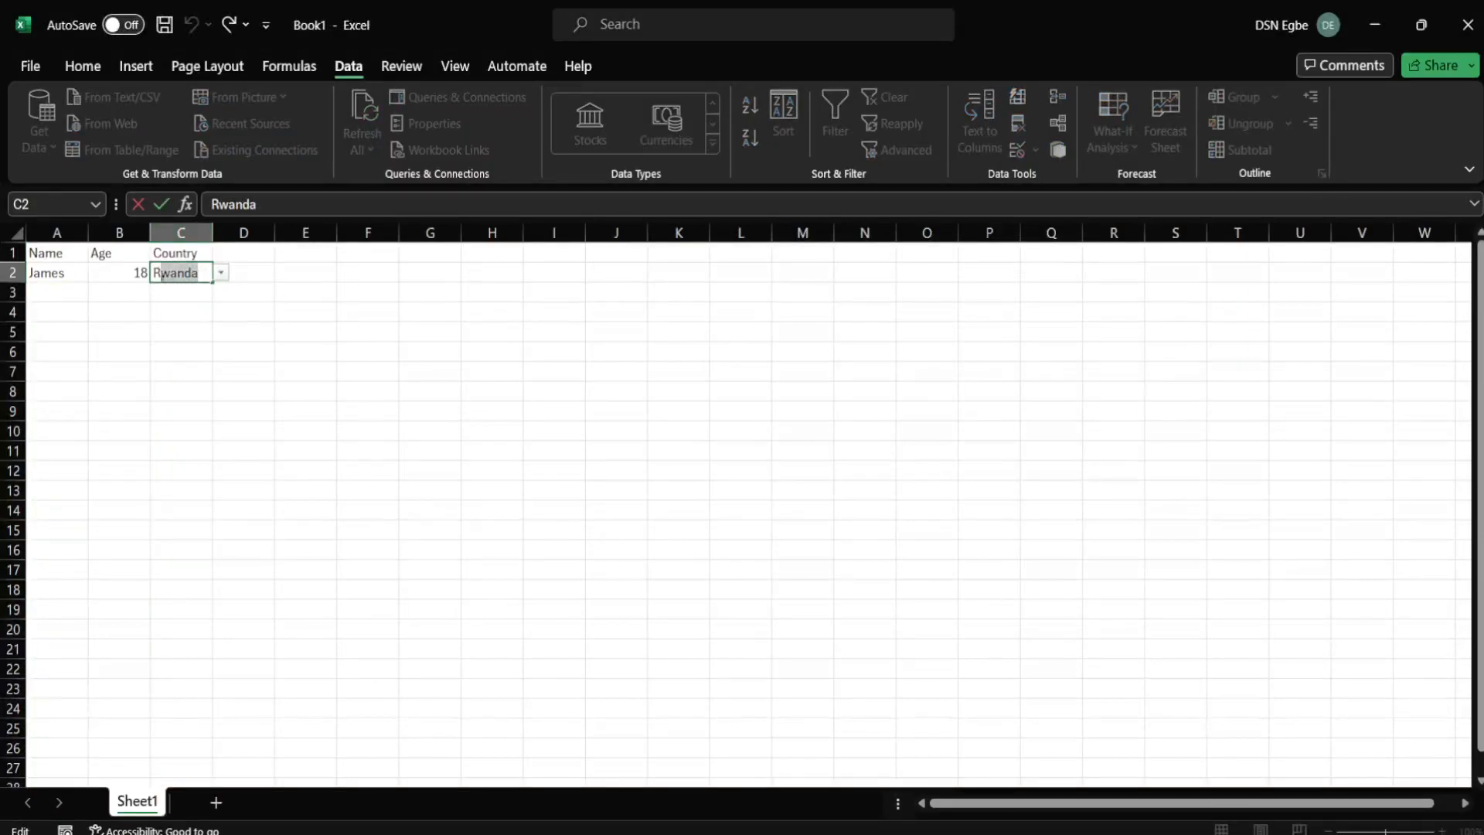
double_click(172, 272)
text(Ghan)
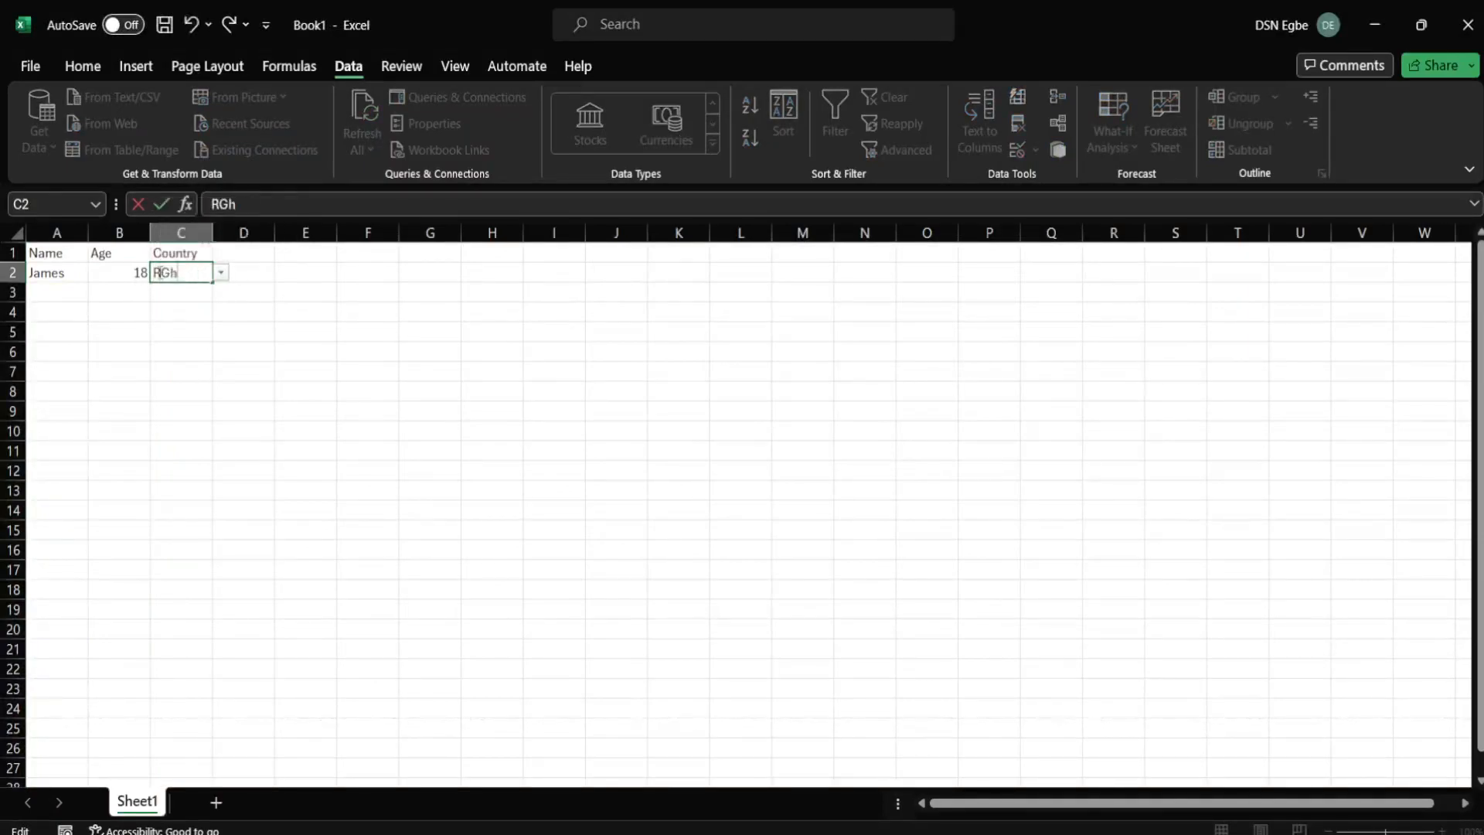
key(BackSpace)
key(BackSpace)
key(BackSpace)
key(BackSpace)
key(BackSpace)
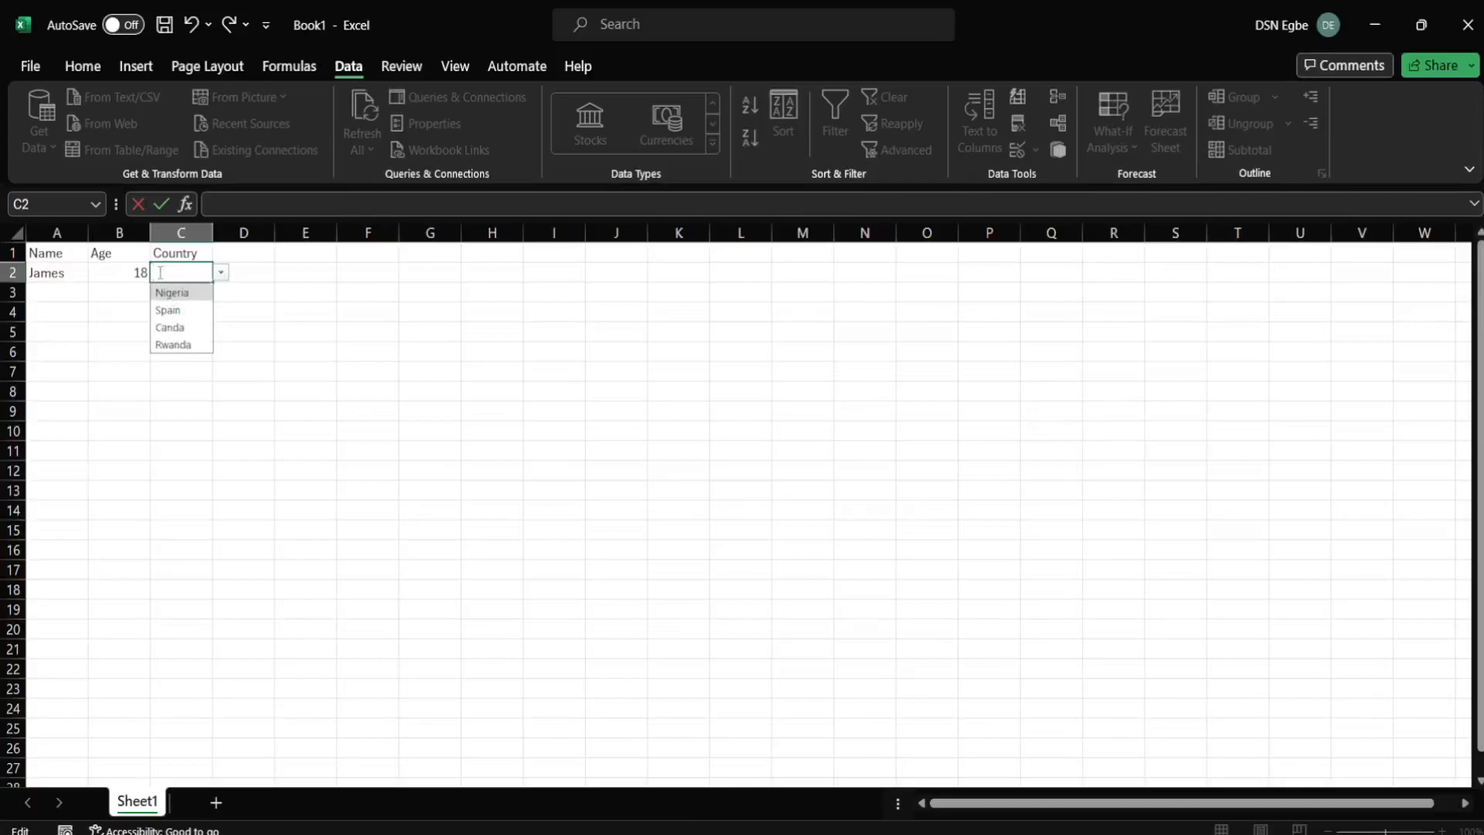
text(Ghana)
key(Return)
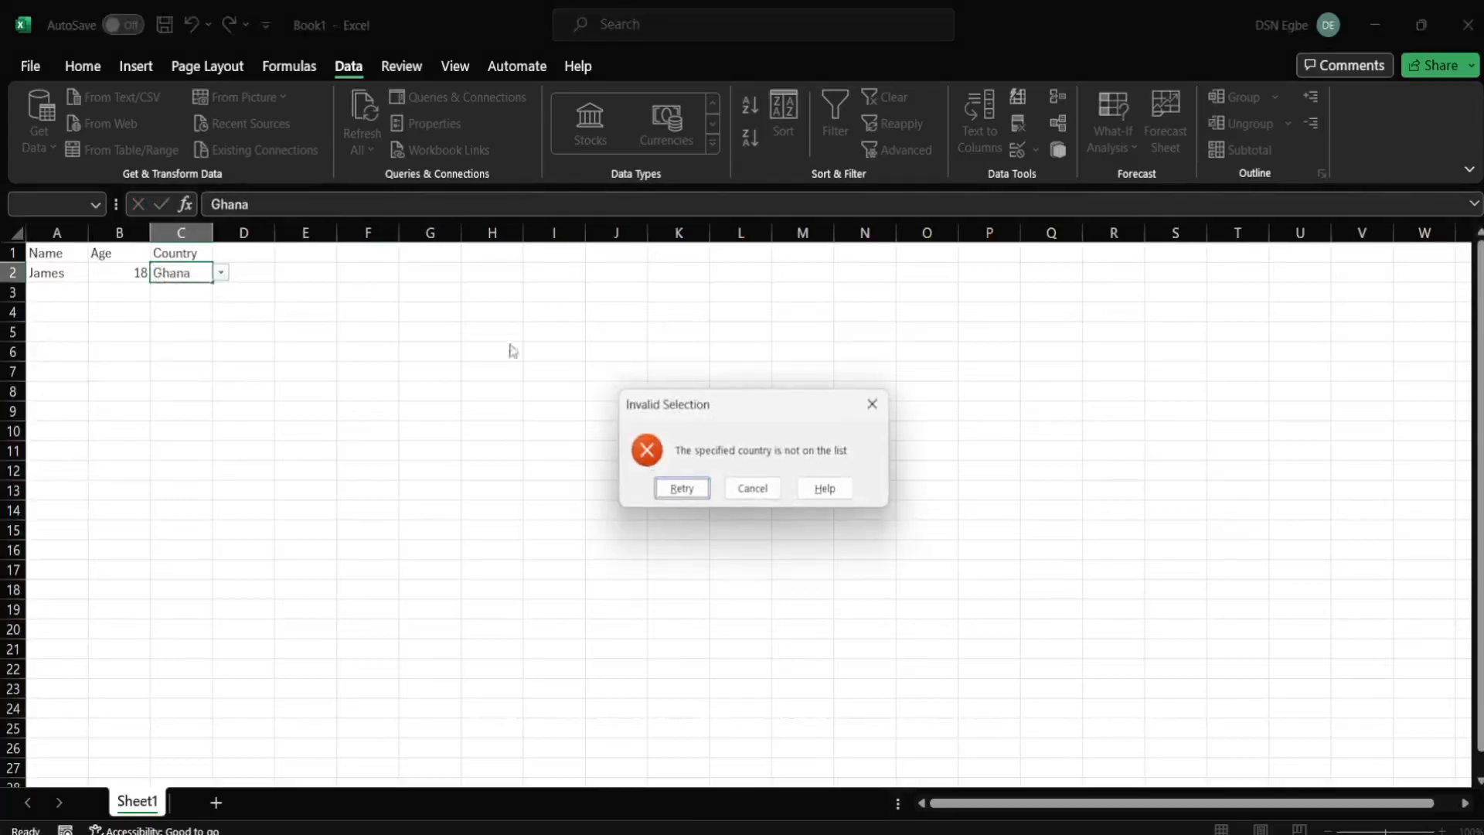
click(752, 488)
Step: View the allowed country choices for cell C2 and leave the list without changing the selection
click(221, 273)
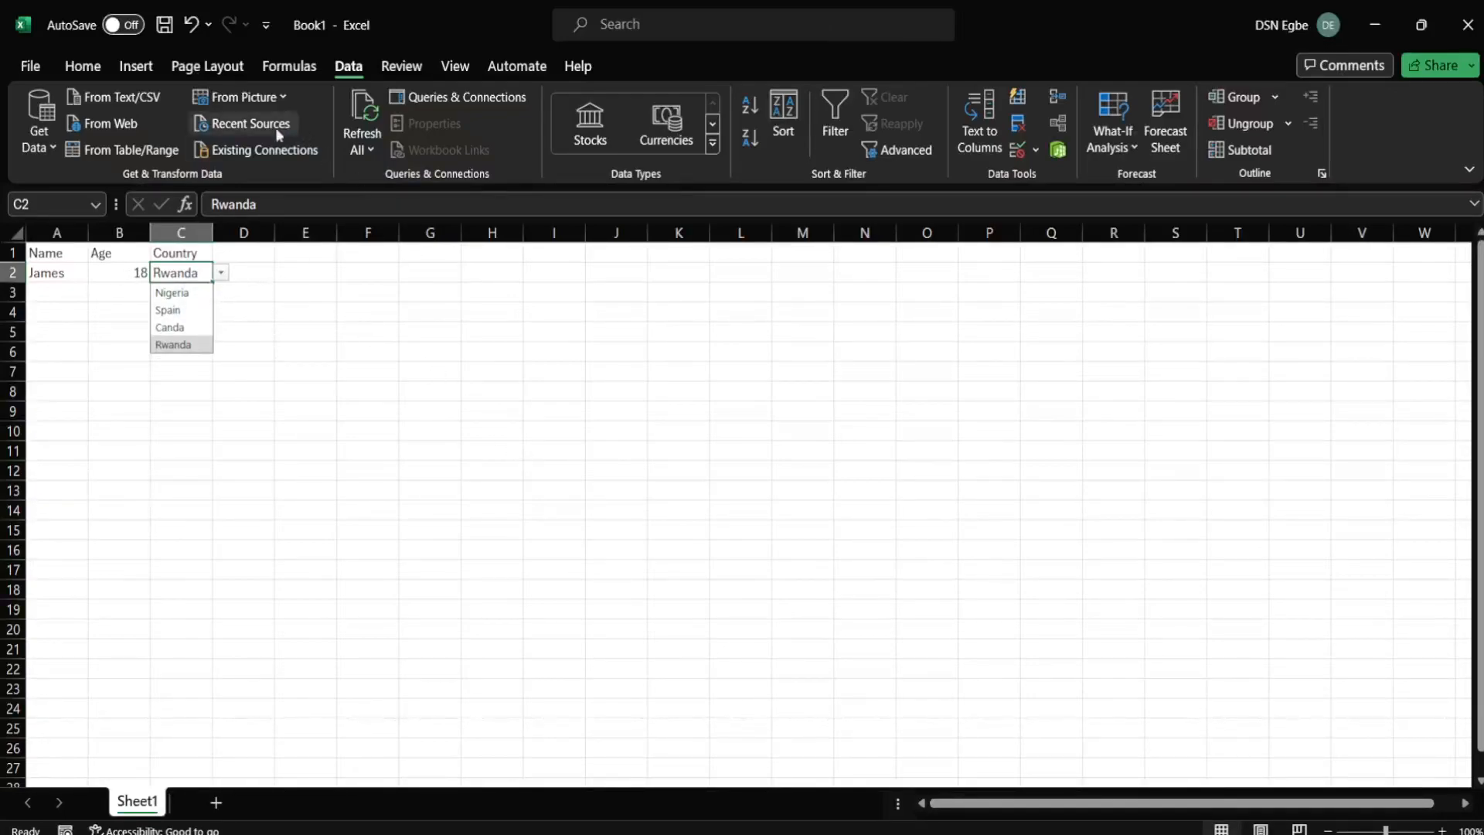
click(87, 68)
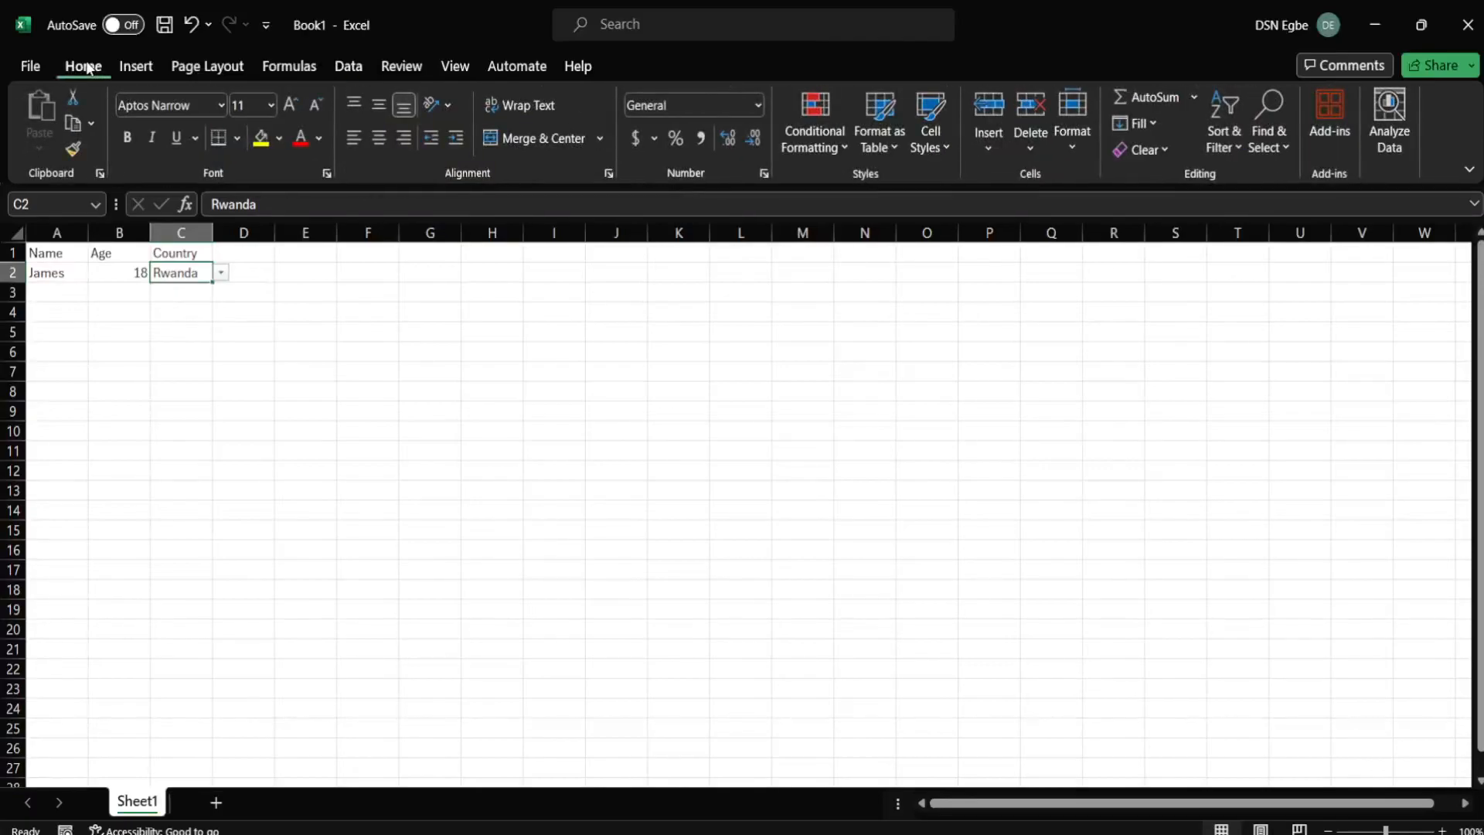